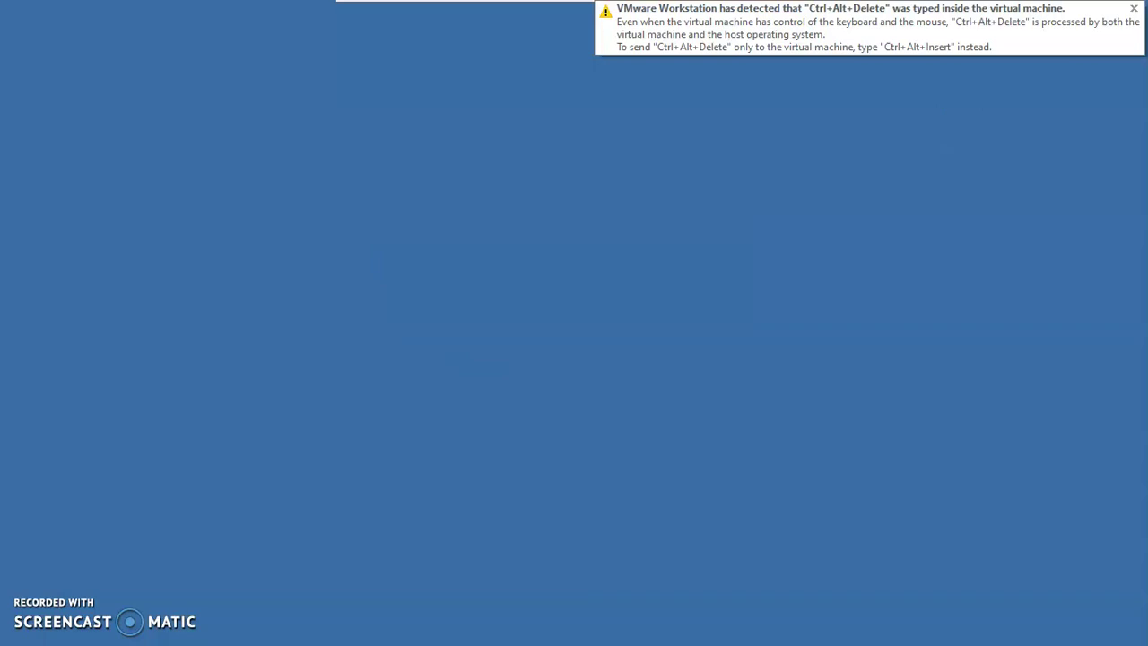
# Step: Unlock the server by entering the Administrator account password
pyautogui.hotkey('ctrl', 'alt', 'Delete')
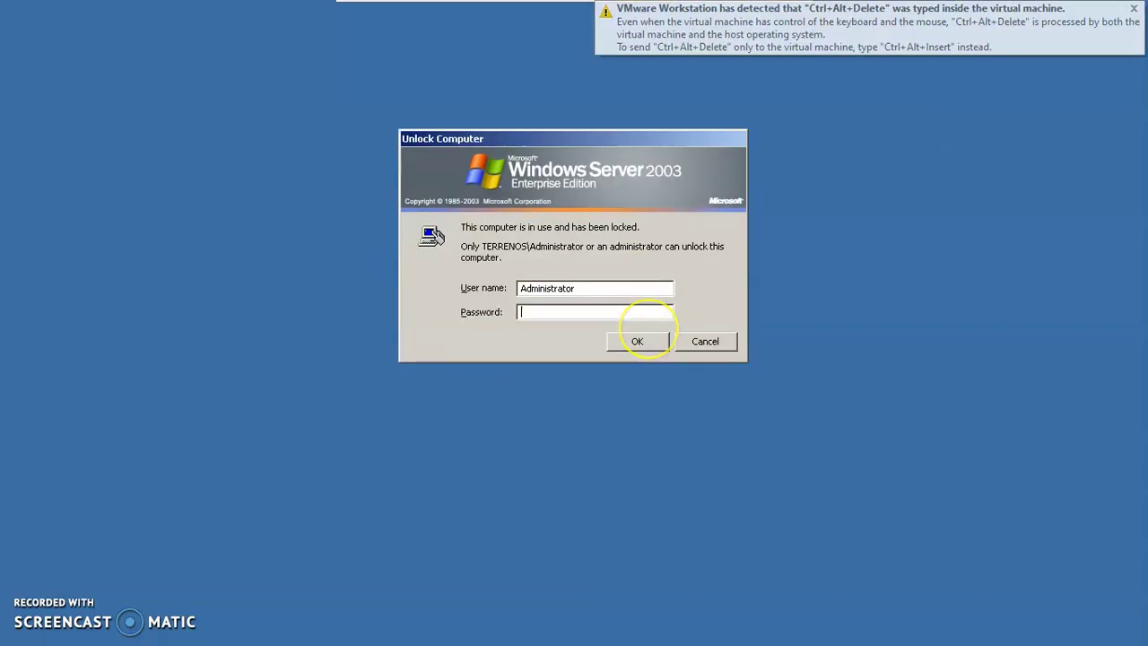
pyautogui.write('*')
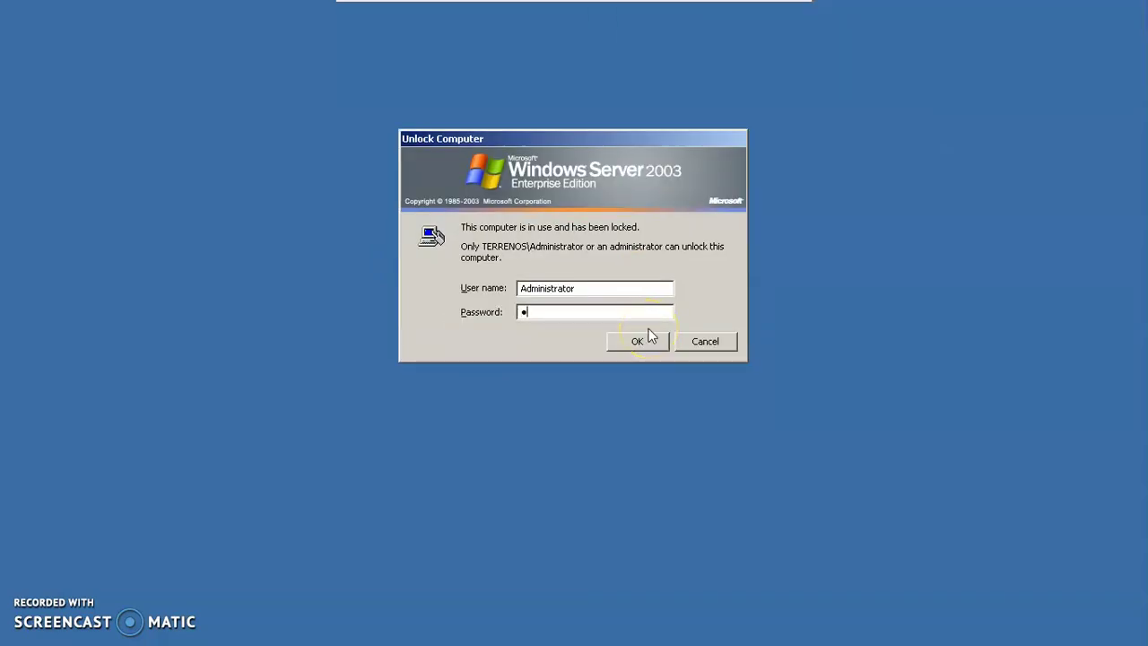
pyautogui.click(546, 313)
pyautogui.press('BackSpace')
pyautogui.write('********')
pyautogui.click(651, 335)
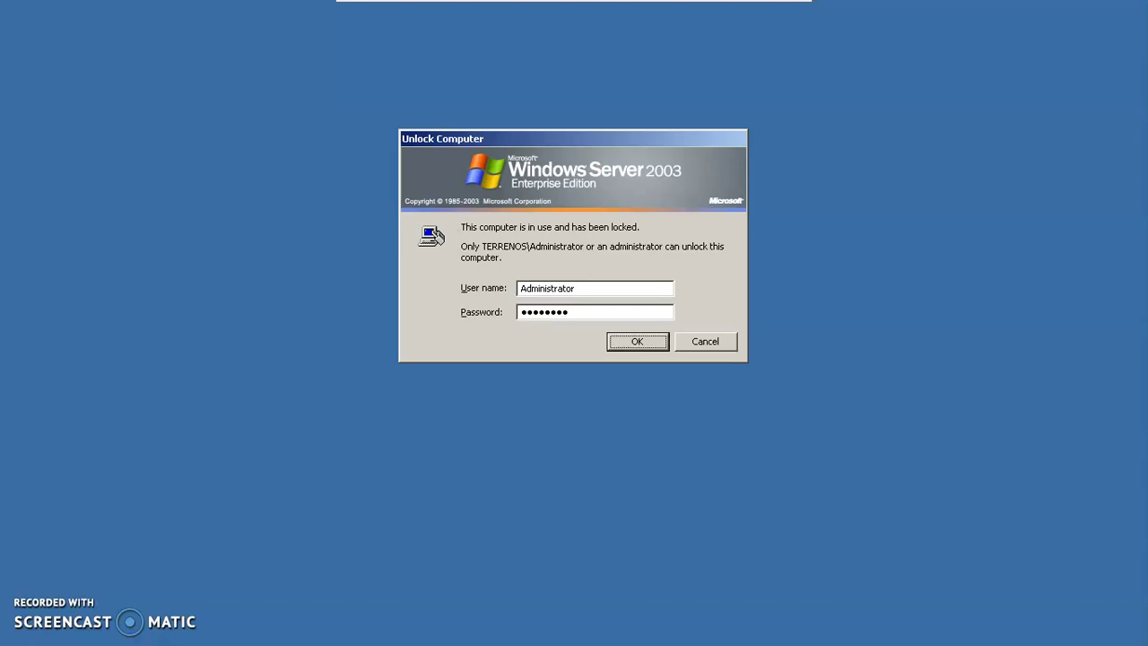
# Step: Start vendor creation with transaction FK01 for company code TMPL and account group TM00, leaving the vendor number blank
pyautogui.click(133, 36)
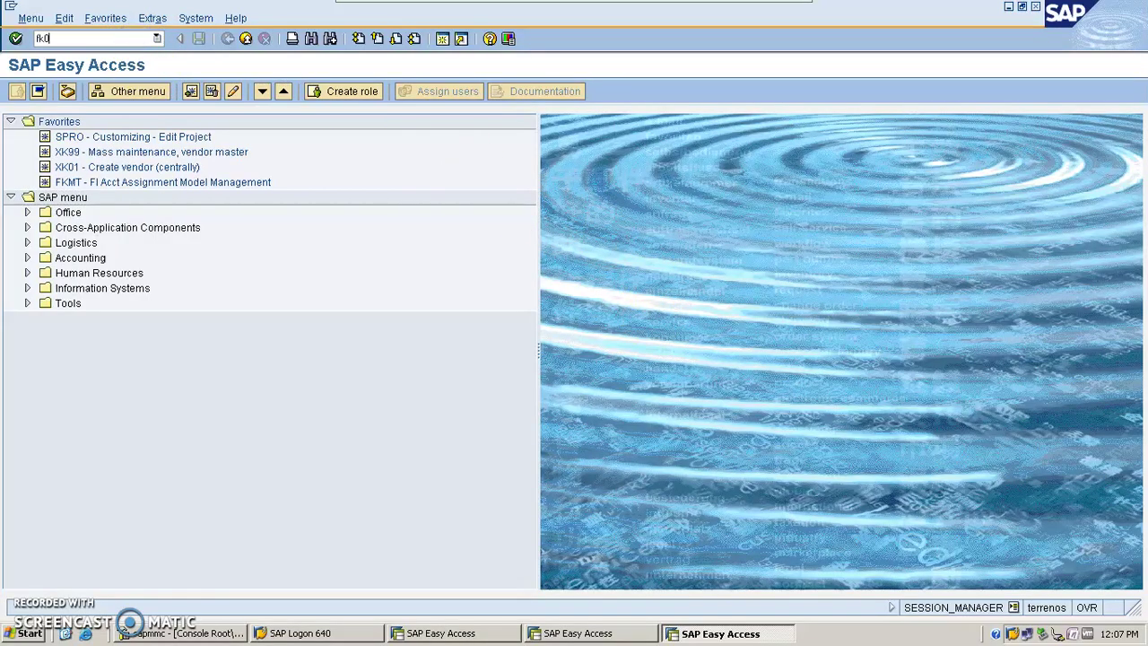
pyautogui.write('fk01')
pyautogui.press('Return')
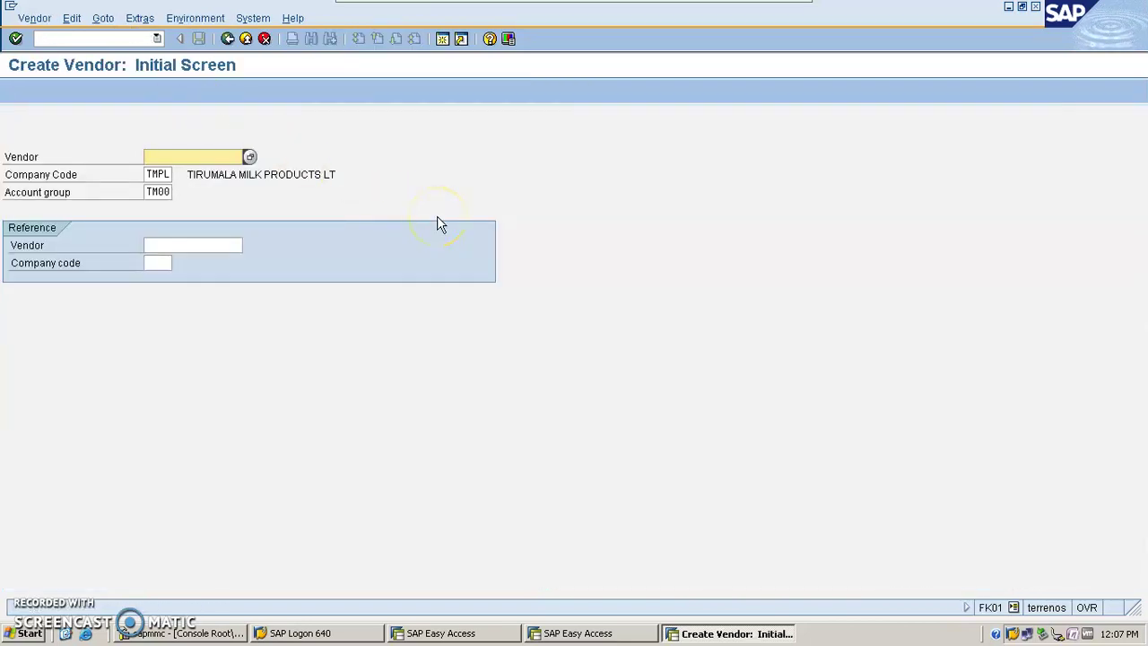
pyautogui.press('Return')
# Step: Set the new vendor's title to Company and its name to SM Enterprises
pyautogui.click(249, 193)
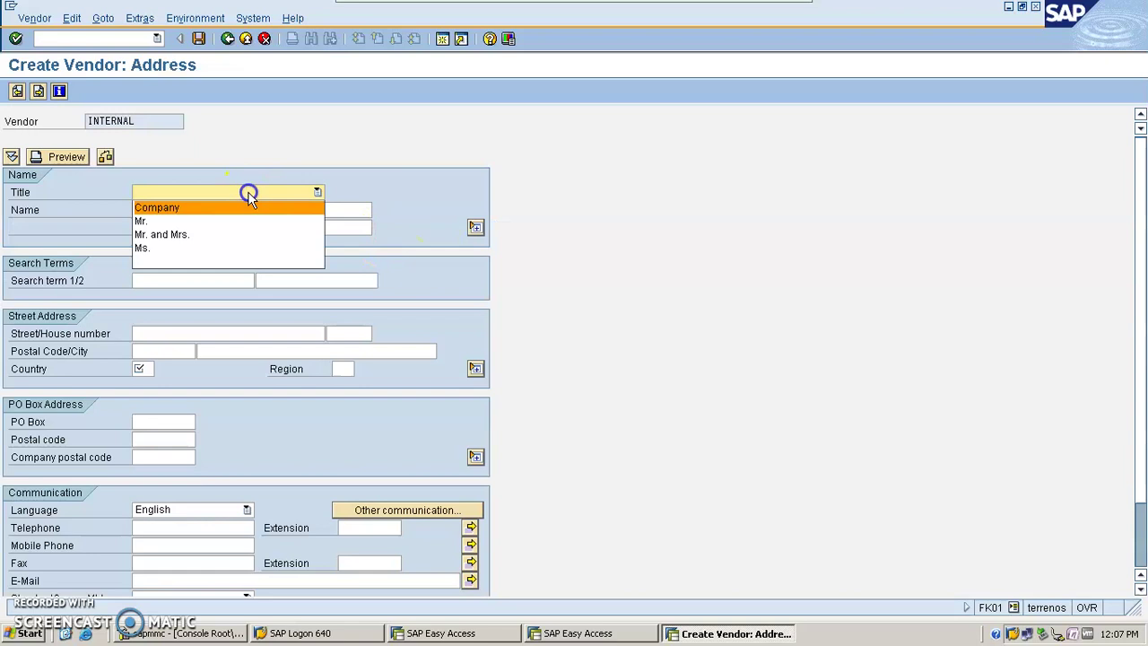
pyautogui.click(236, 207)
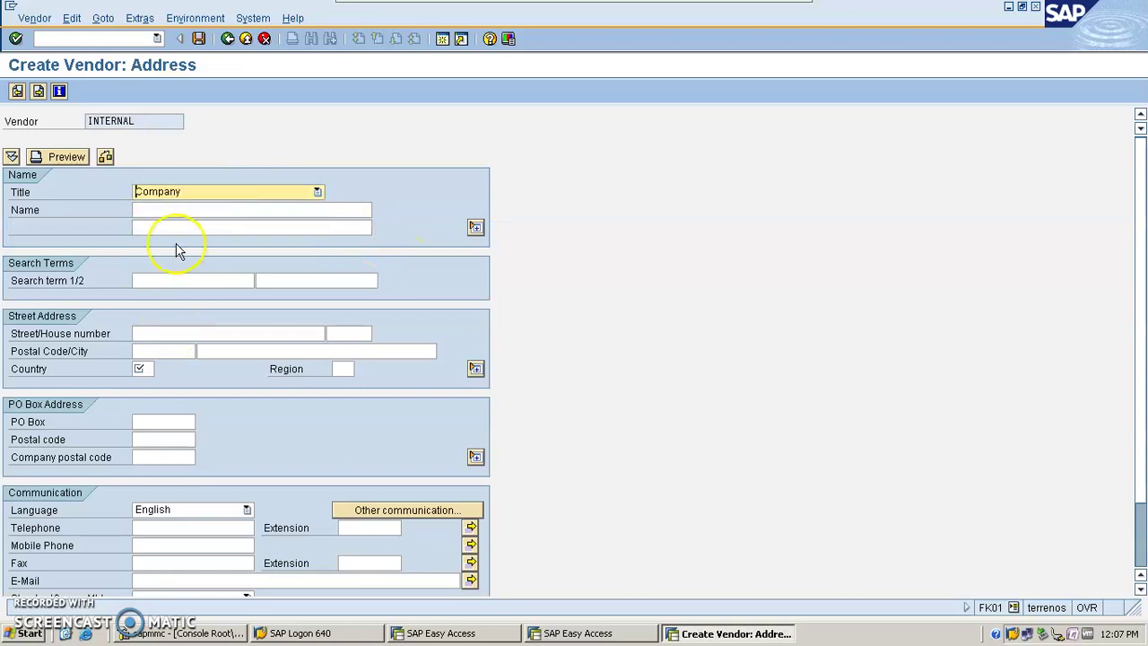
pyautogui.click(180, 209)
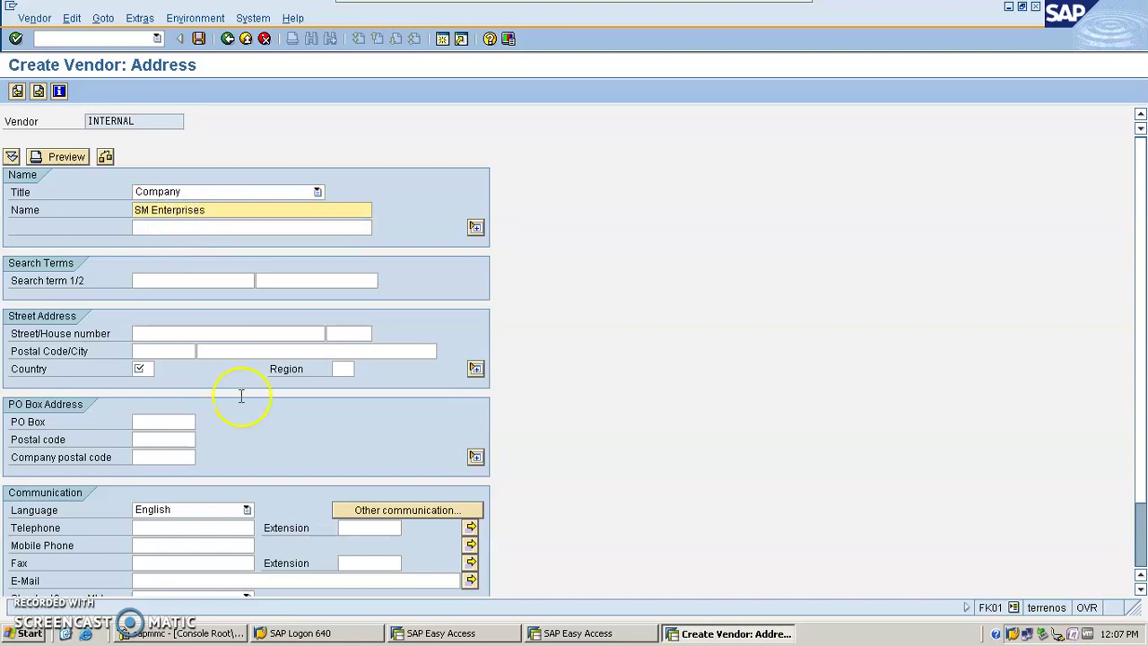
# Step: Fill in the vendor's street, postal code and city, set the country to IN, and accept the address data
pyautogui.click(168, 350)
pyautogui.click(162, 366)
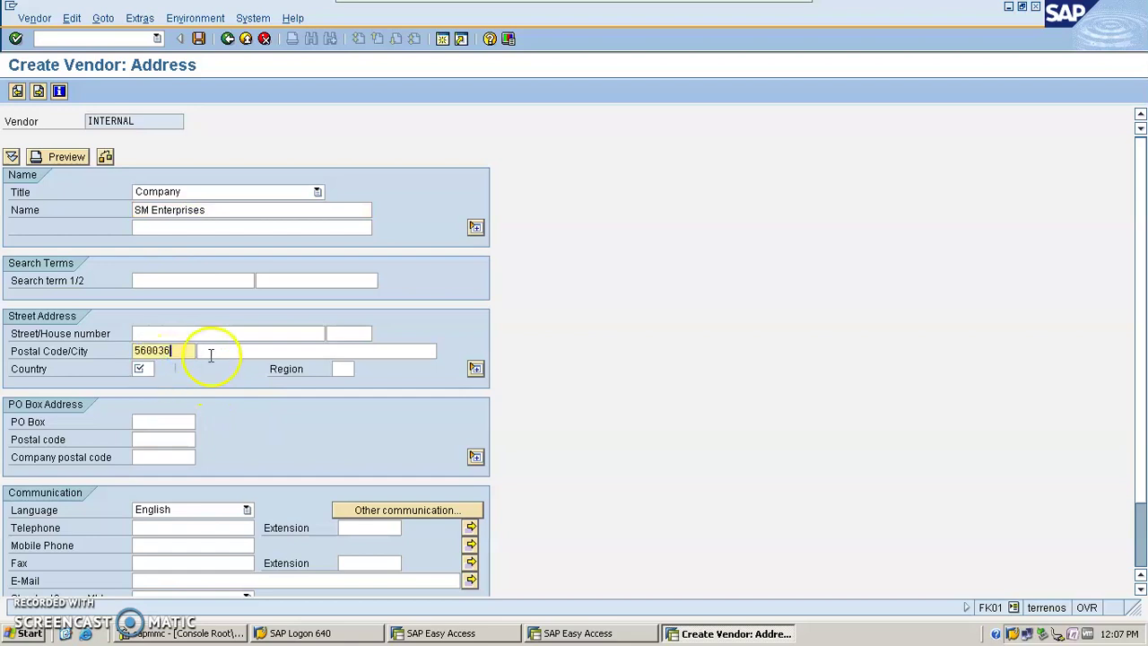
pyautogui.click(215, 335)
pyautogui.write('1')
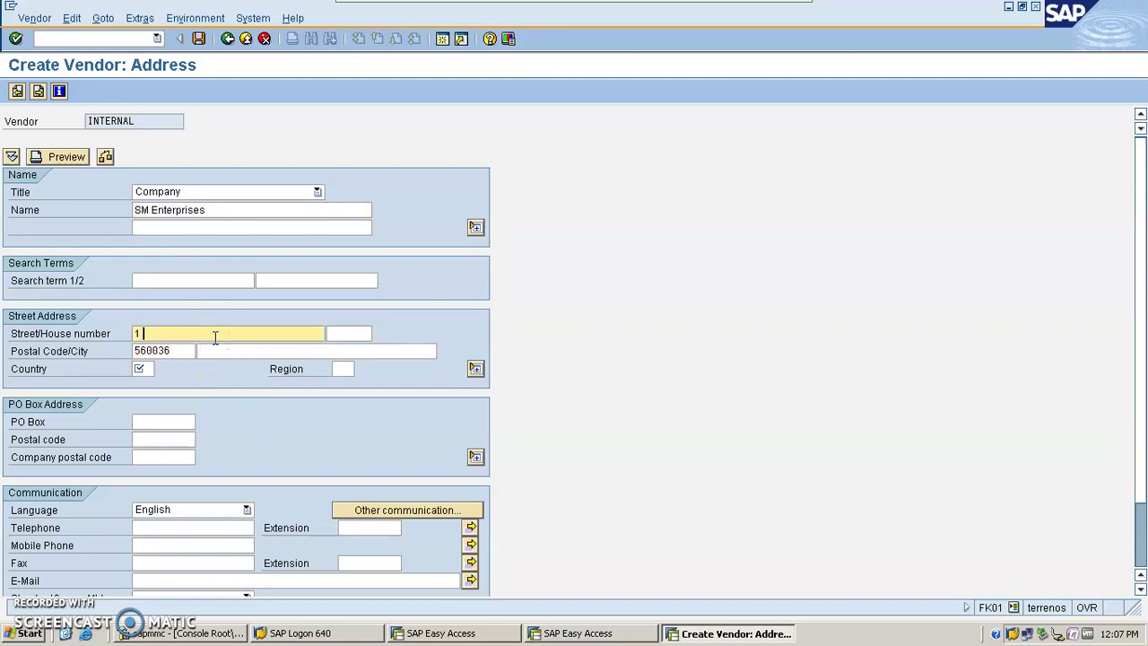
pyautogui.press('Tab')
pyautogui.press('Tab')
pyautogui.press('Tab')
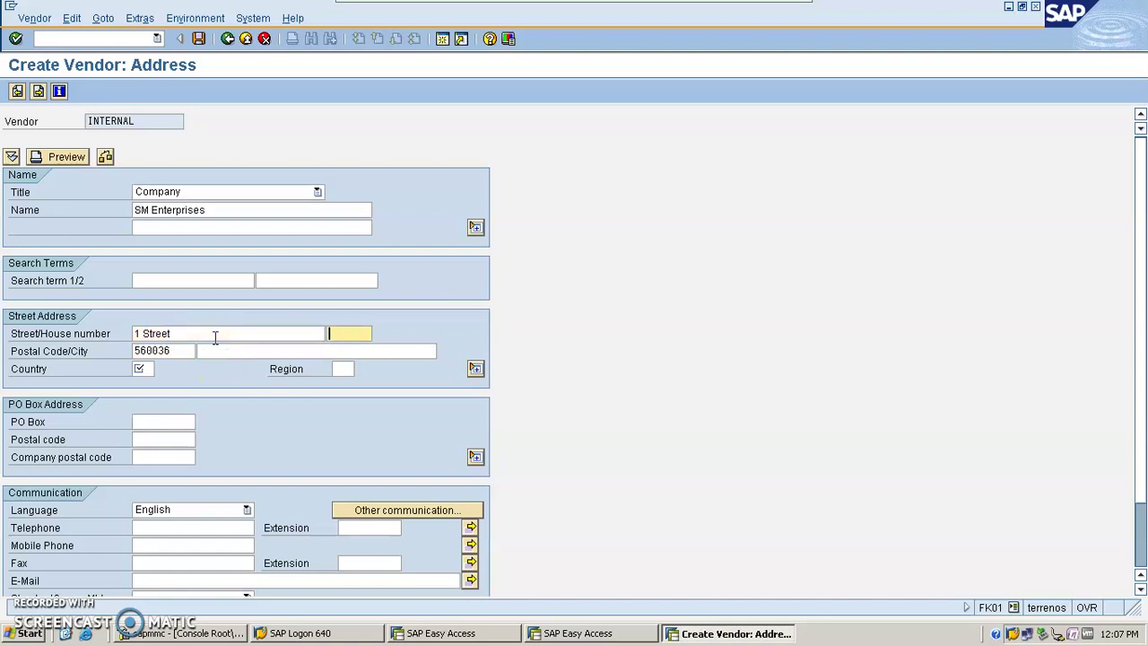
pyautogui.press('Down')
pyautogui.press('Return')
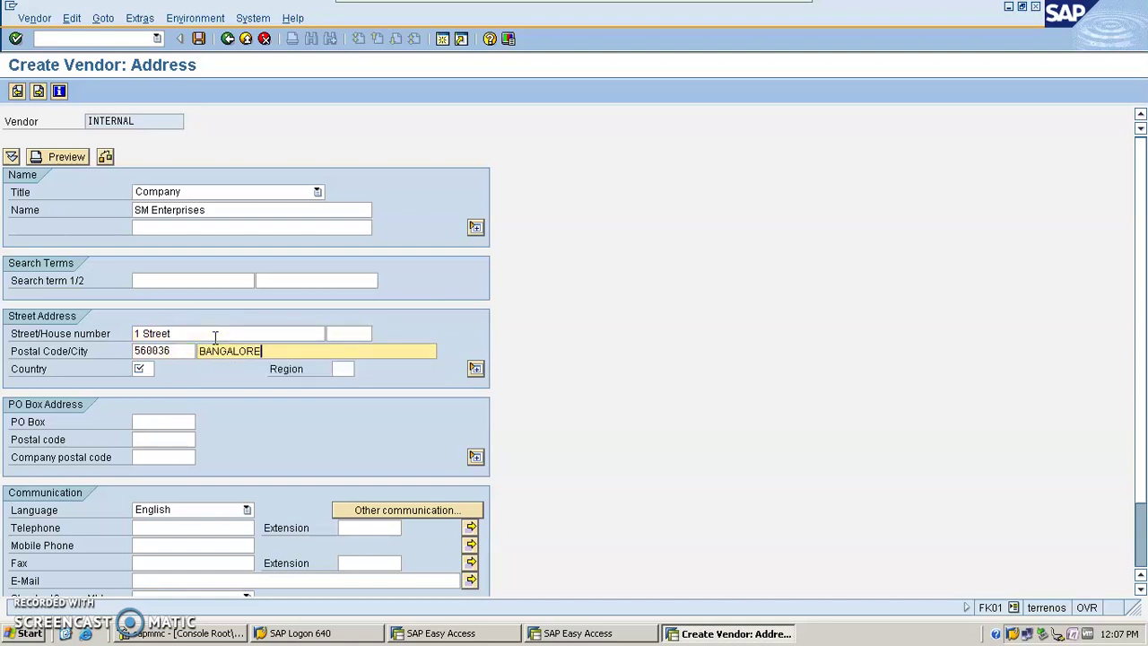
pyautogui.press('Tab')
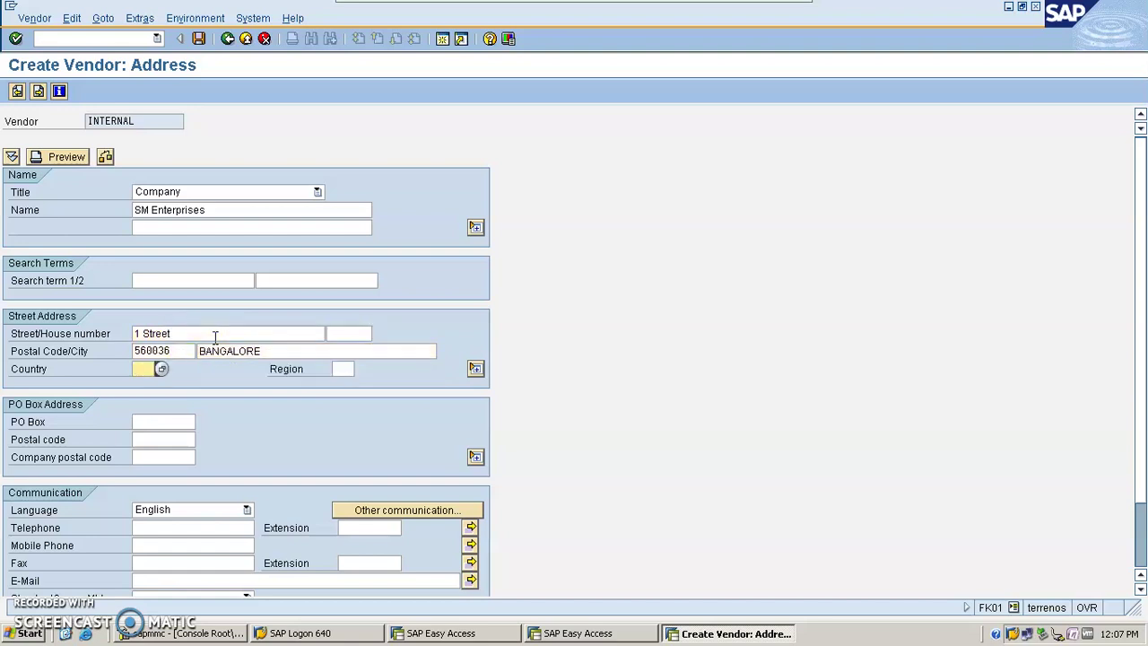
pyautogui.write('in')
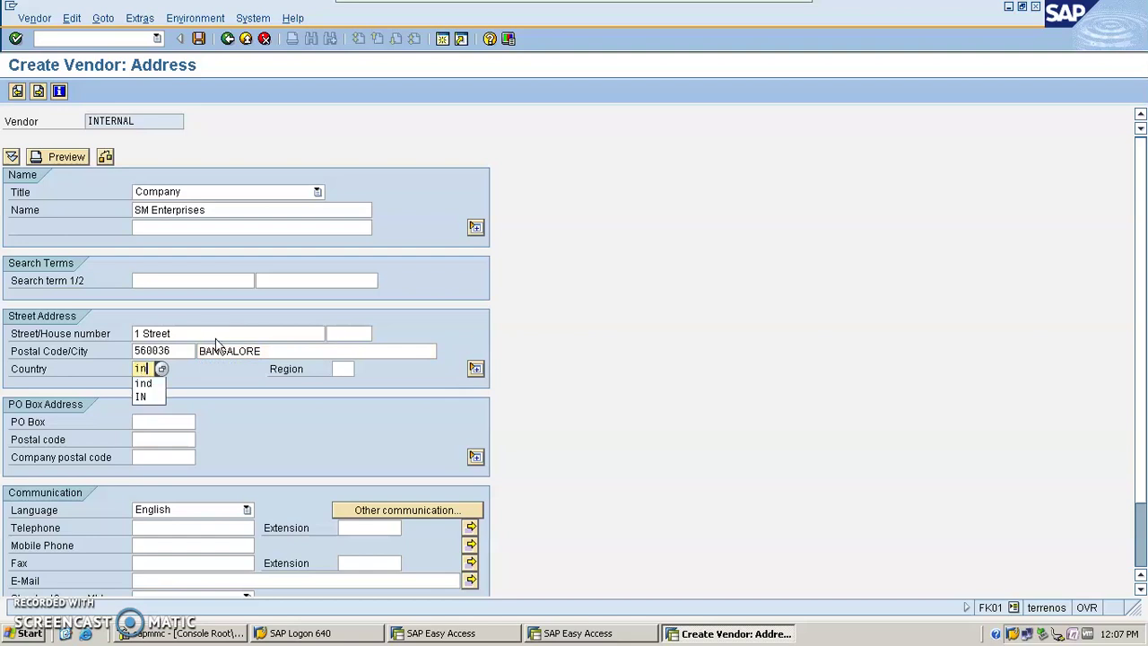
pyautogui.press('Return')
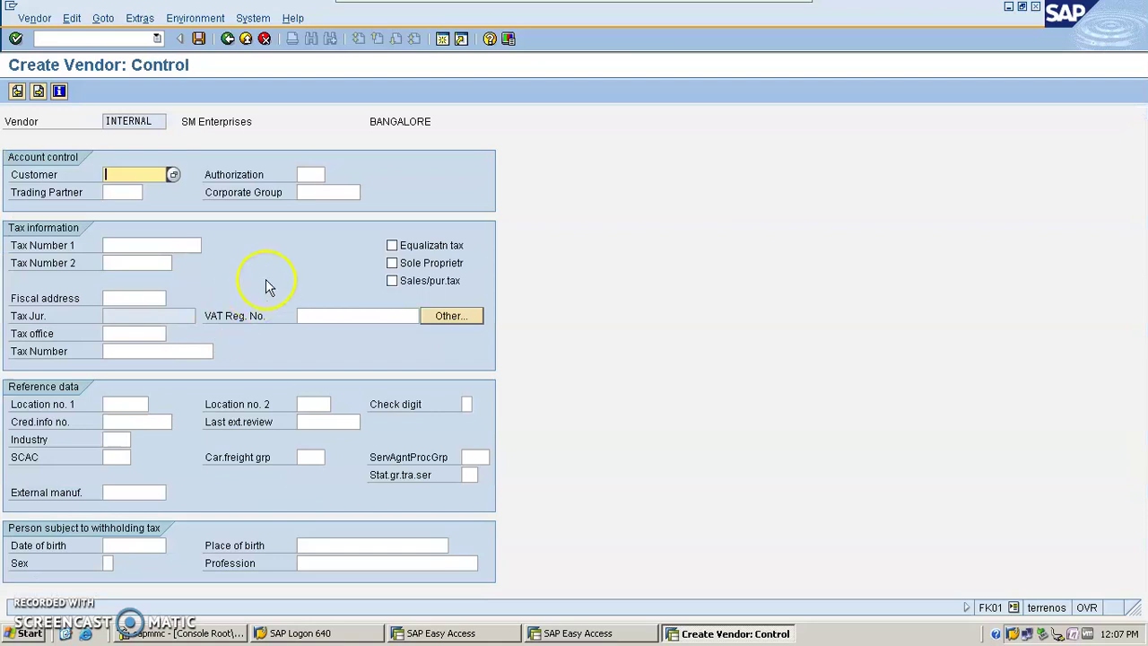
# Step: Skip the control and bank data, and set the vendor's reconciliation account to 200002 (Sundry Debtors)
pyautogui.press('Return')
pyautogui.press('Return')
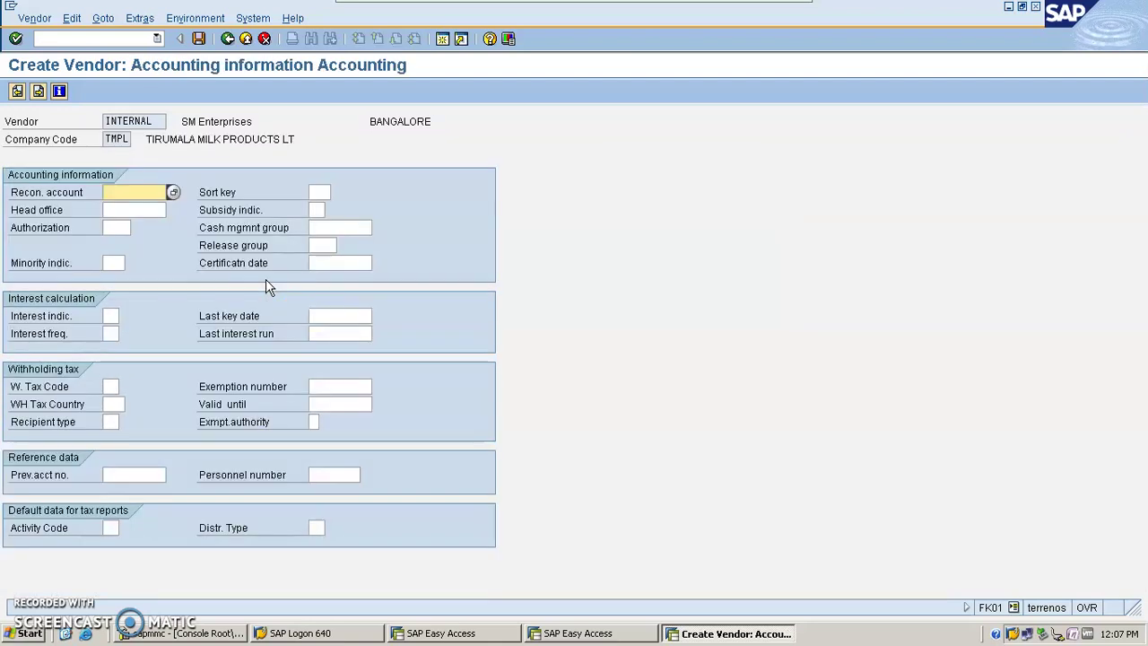
pyautogui.click(174, 192)
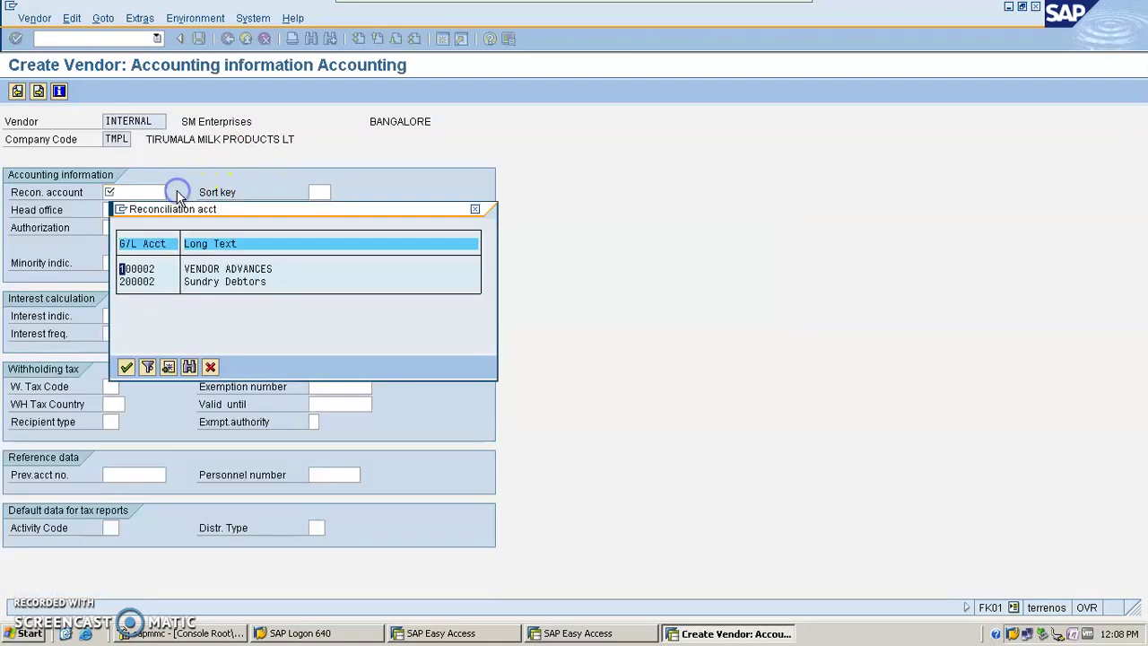
pyautogui.doubleClick(251, 284)
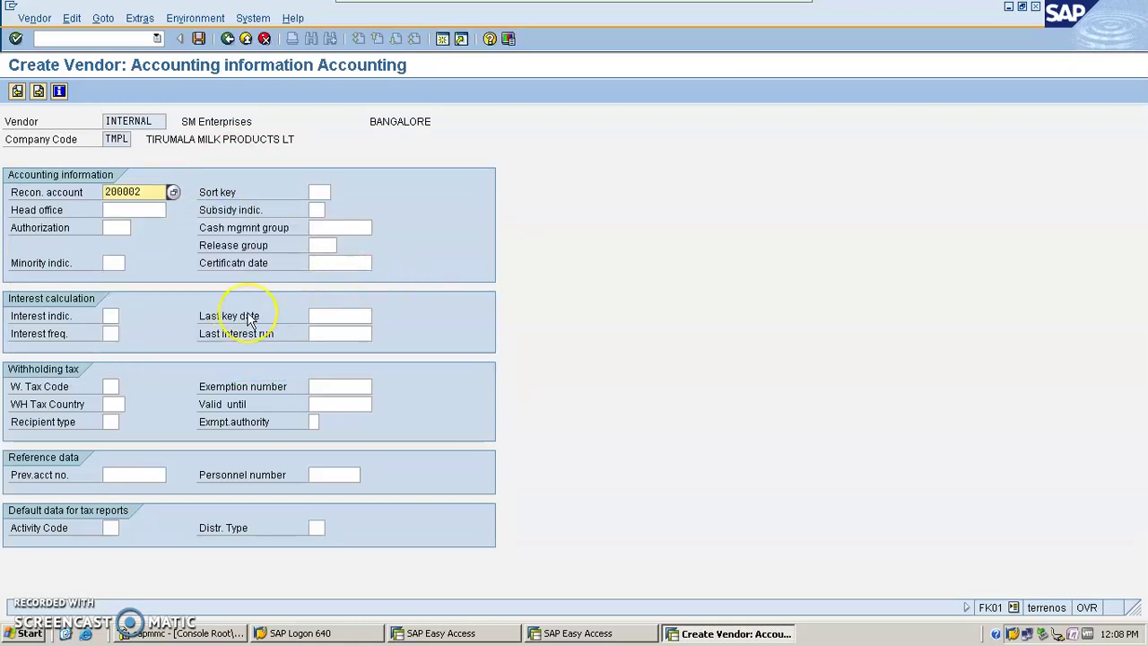
# Step: Set the vendor's payment terms to 0001, enable the double invoice check, and save the vendor
pyautogui.press('Return')
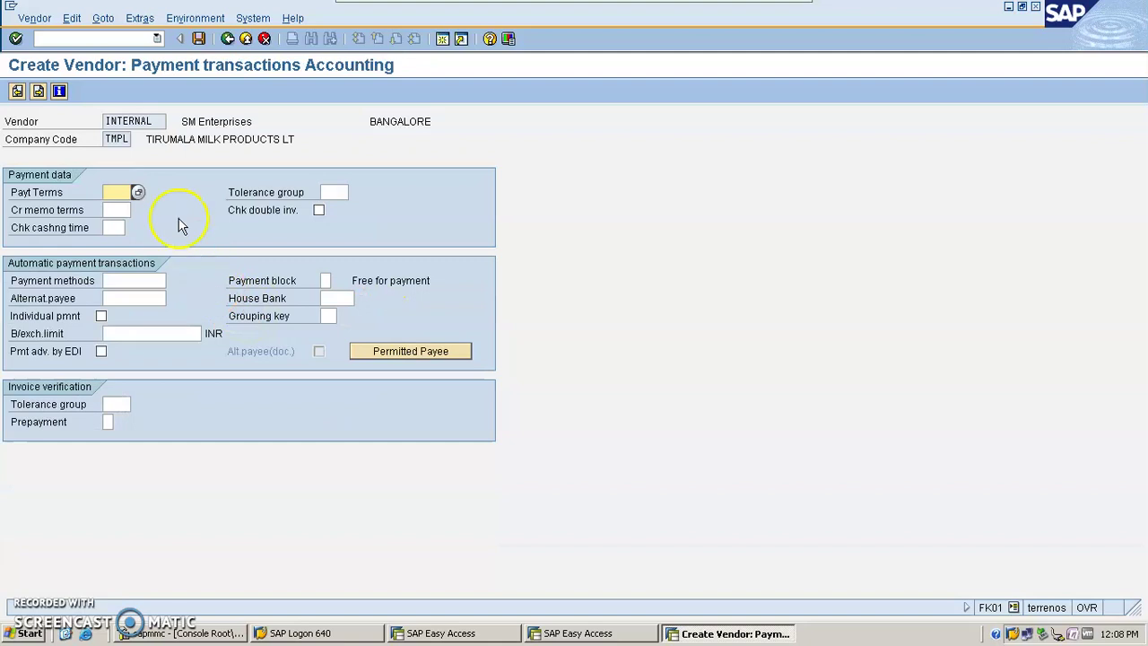
pyautogui.click(138, 192)
pyautogui.doubleClick(195, 176)
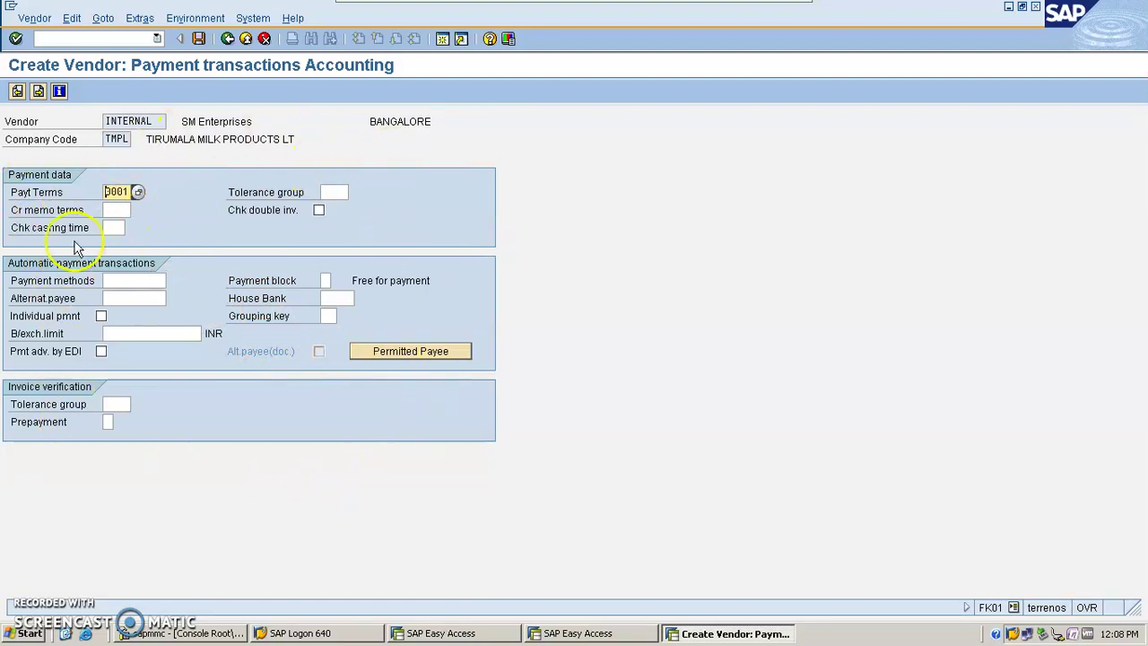
pyautogui.click(318, 209)
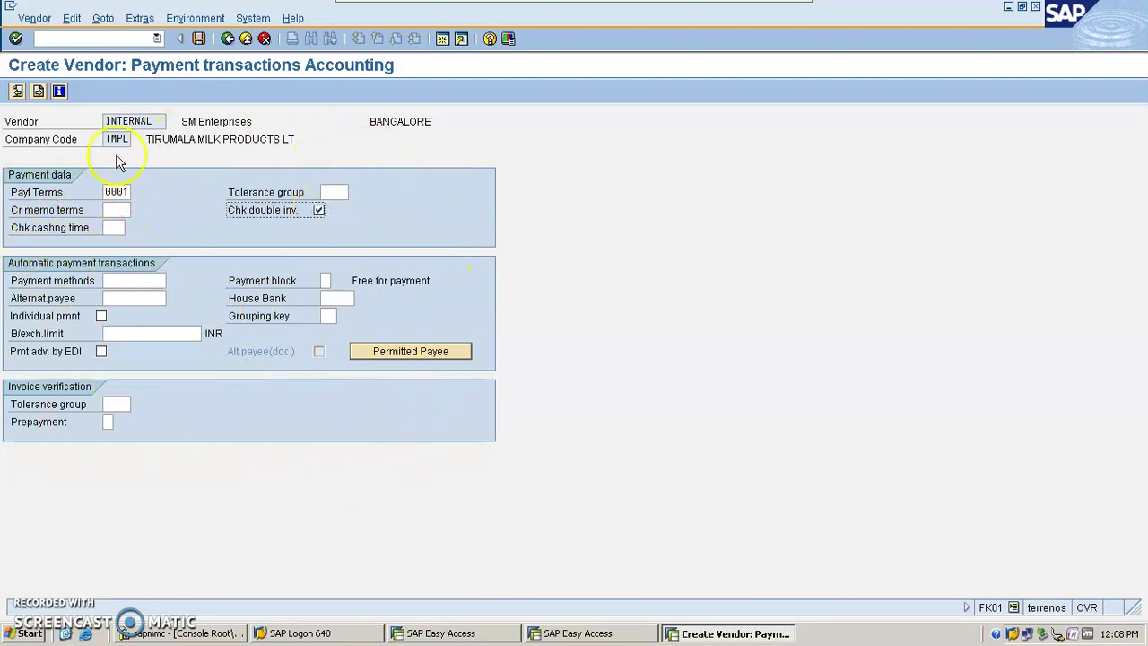
pyautogui.click(199, 38)
# Step: Start customer creation with transaction FD01 for account group FI DOMESTIC CUSTOMERS in company code TMPL
pyautogui.click(96, 37)
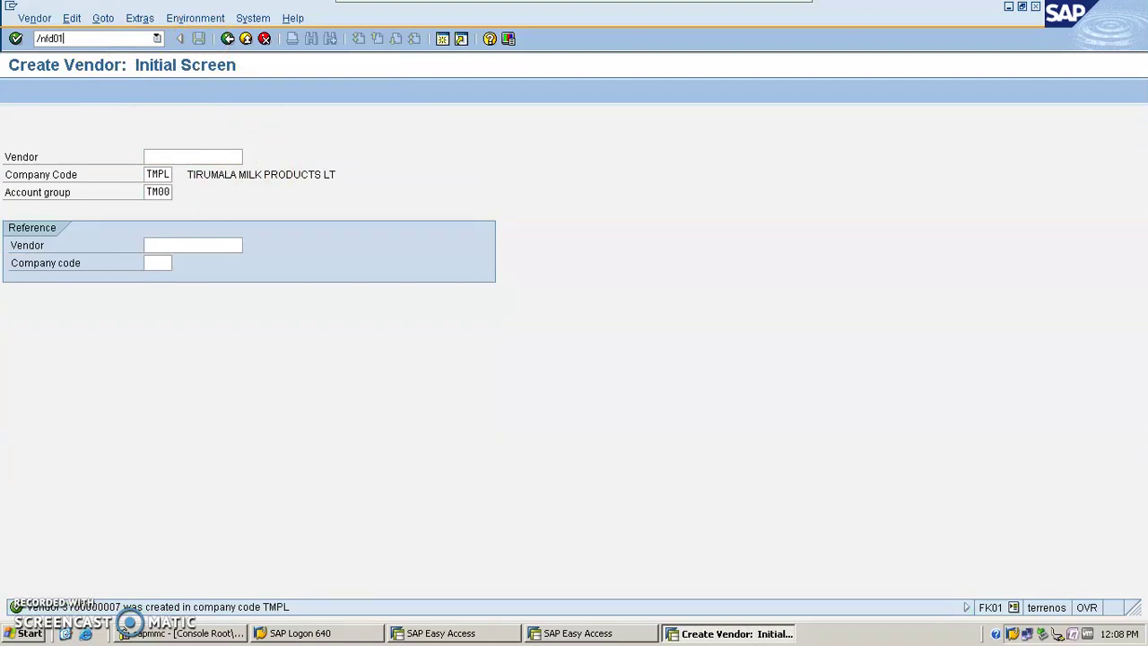
pyautogui.press('Return')
pyautogui.click(186, 146)
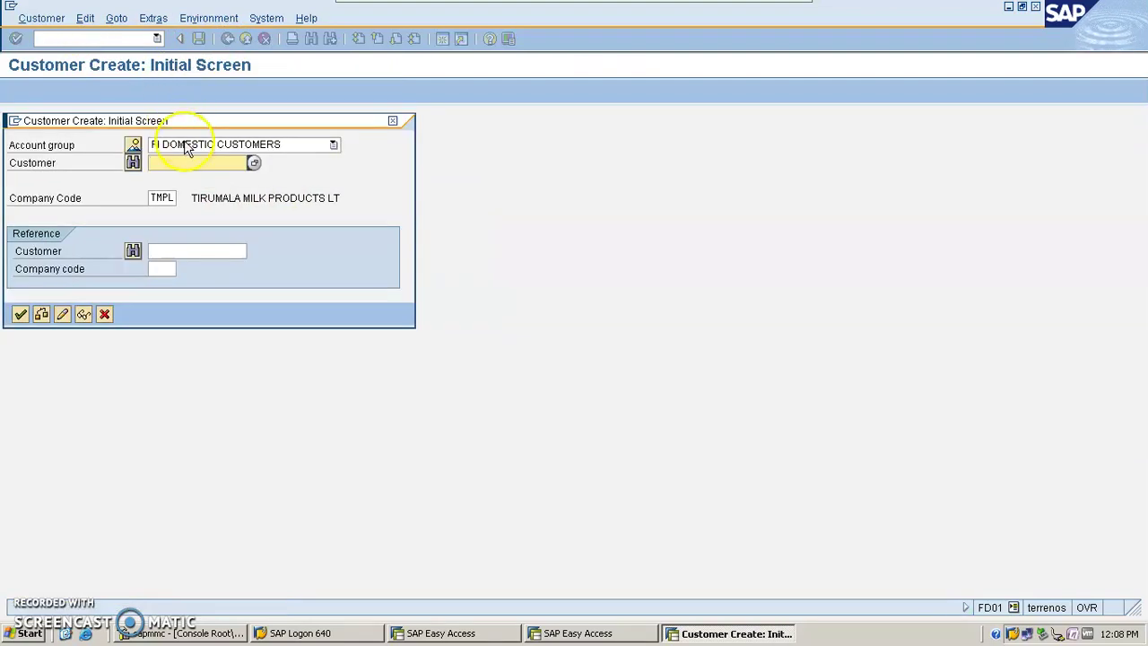
pyautogui.press('Return')
# Step: Set the new customer's title to Company and its name to SM IT Solutions
pyautogui.press('F4')
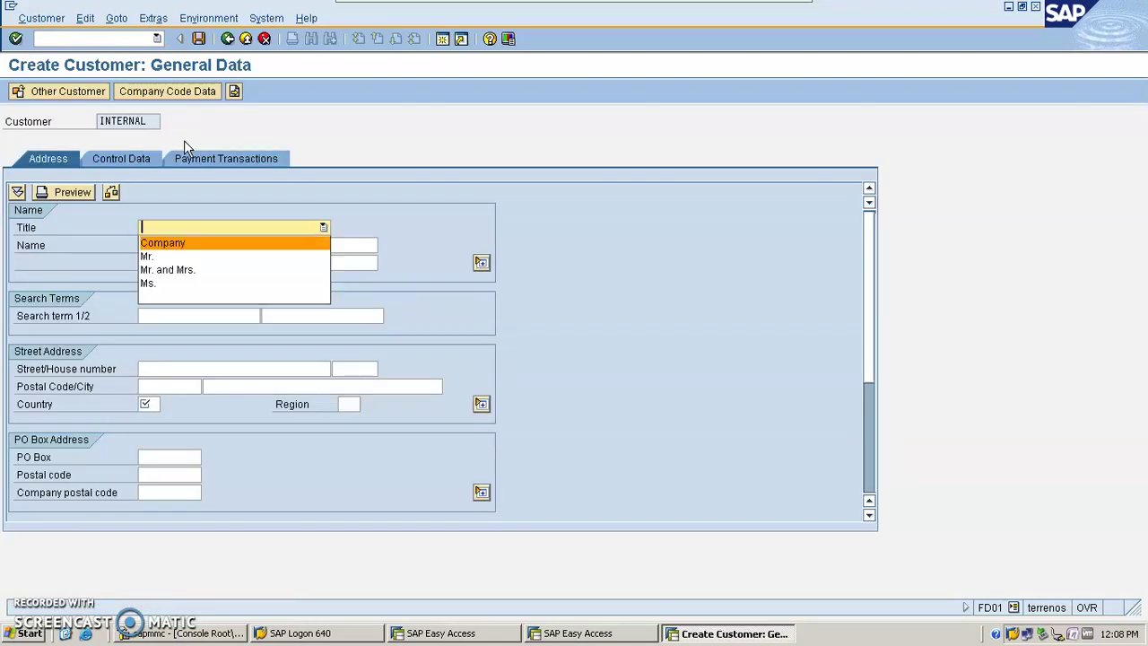
pyautogui.click(204, 243)
pyautogui.click(176, 245)
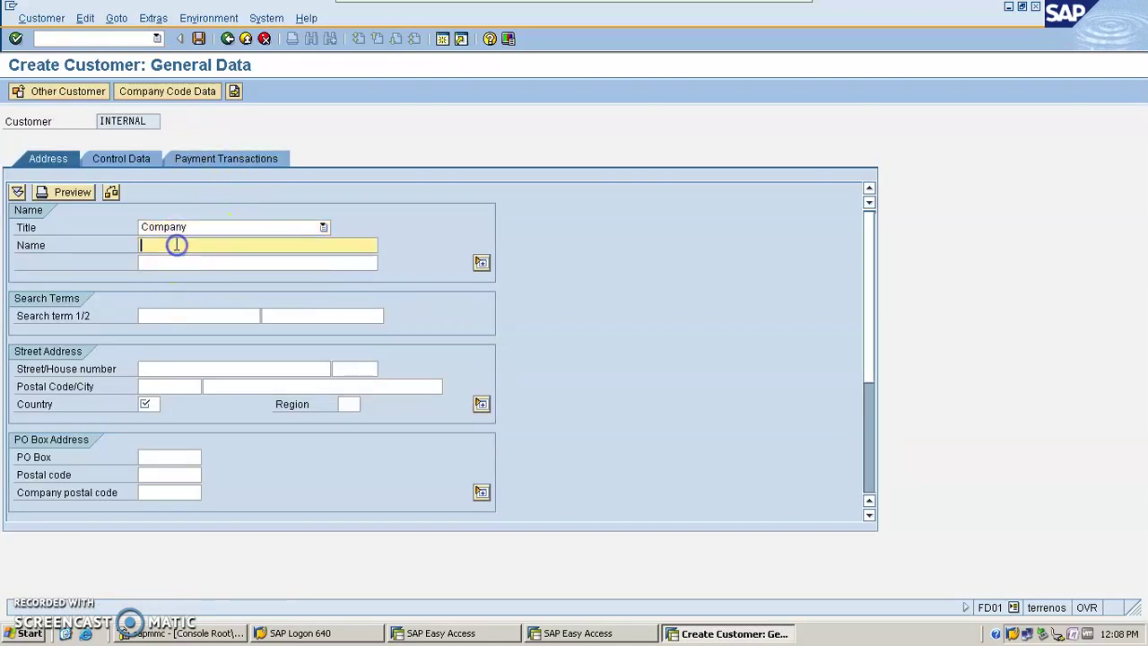
pyautogui.write('SM')
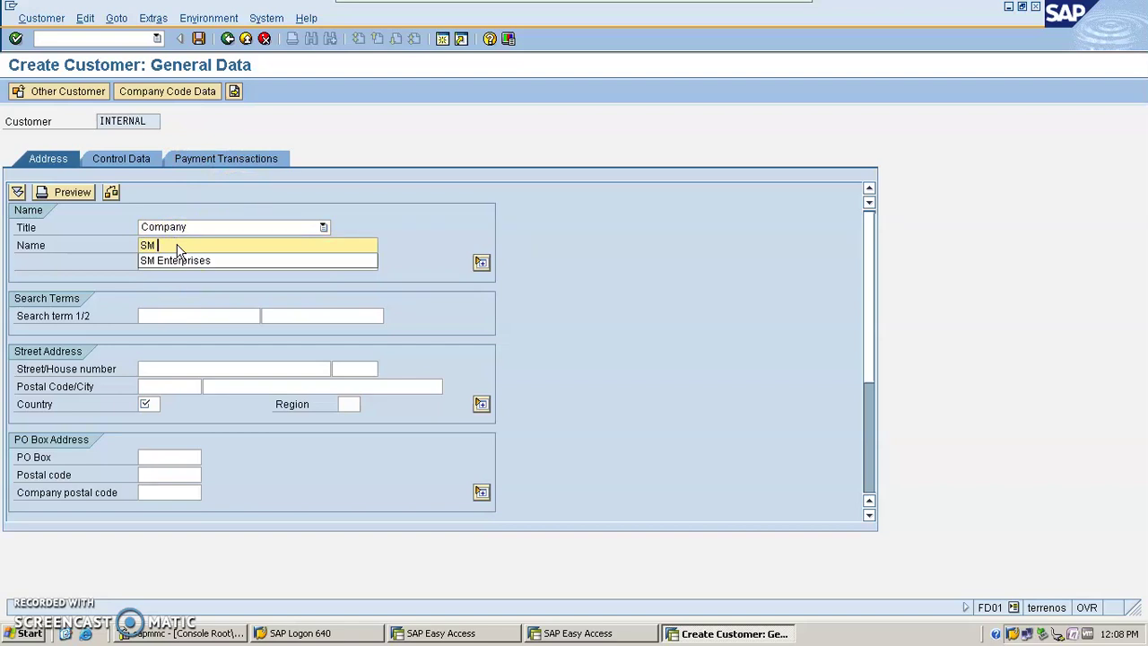
pyautogui.write(' IT Solutions')
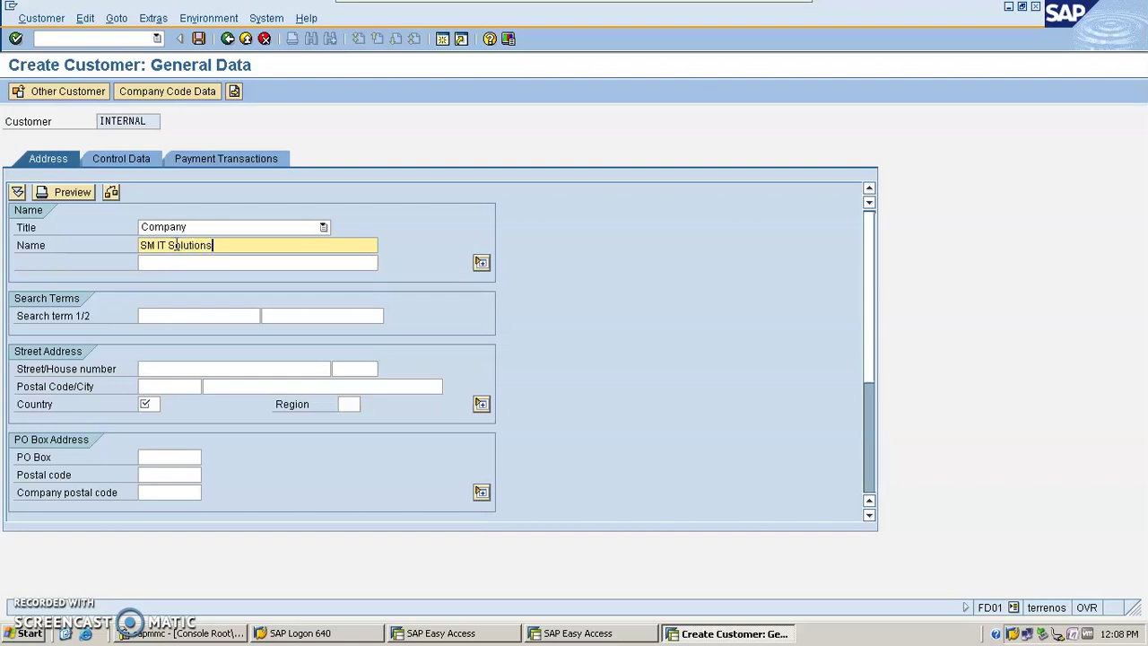
# Step: Fill in the customer's street, postal code and city, set the country to IN, and validate the address
pyautogui.click(188, 368)
pyautogui.write('2 nd St')
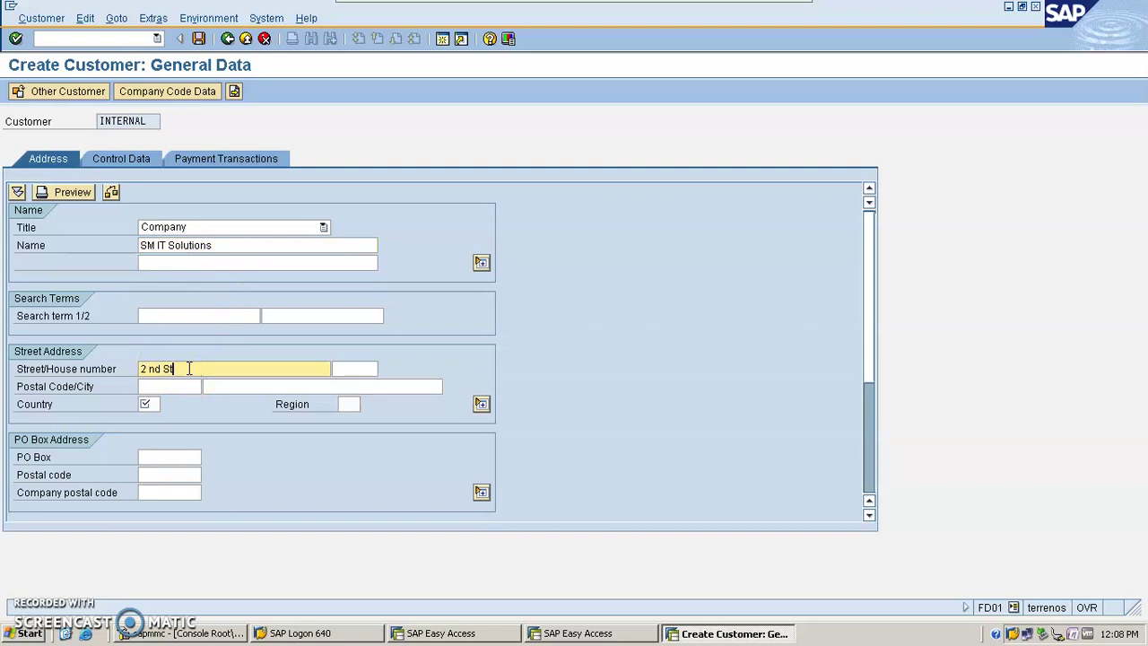
pyautogui.press('Tab')
pyautogui.press('Tab')
pyautogui.write('560036')
pyautogui.press('Tab')
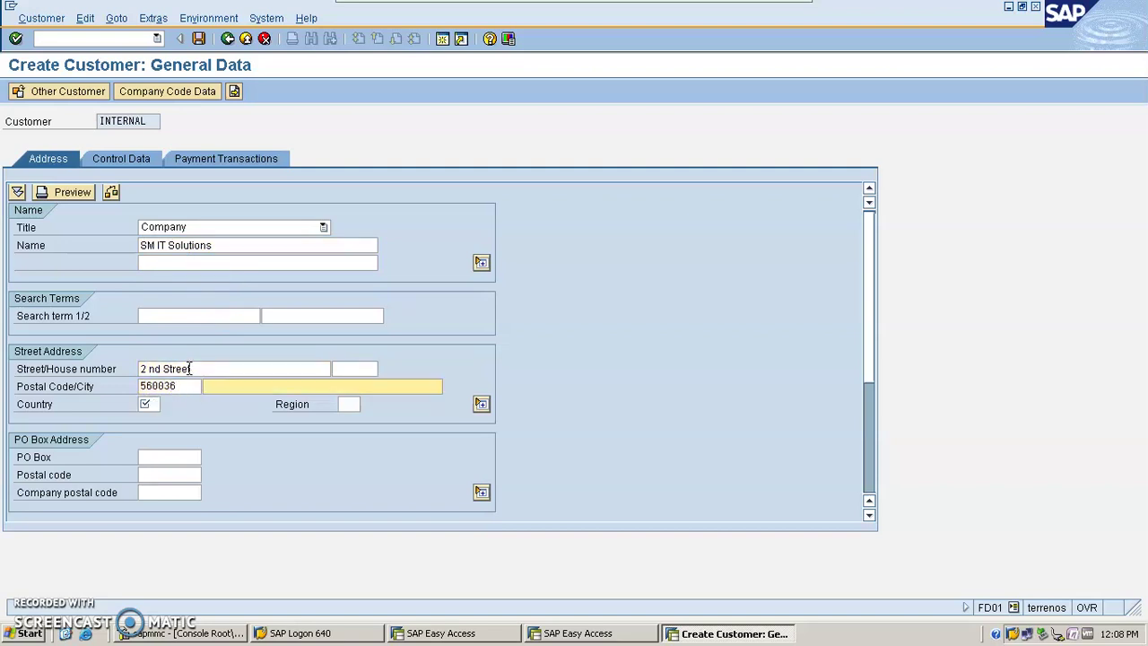
pyautogui.write('0')
pyautogui.press('BackSpace')
pyautogui.press('Down')
pyautogui.press('Tab')
pyautogui.write('i')
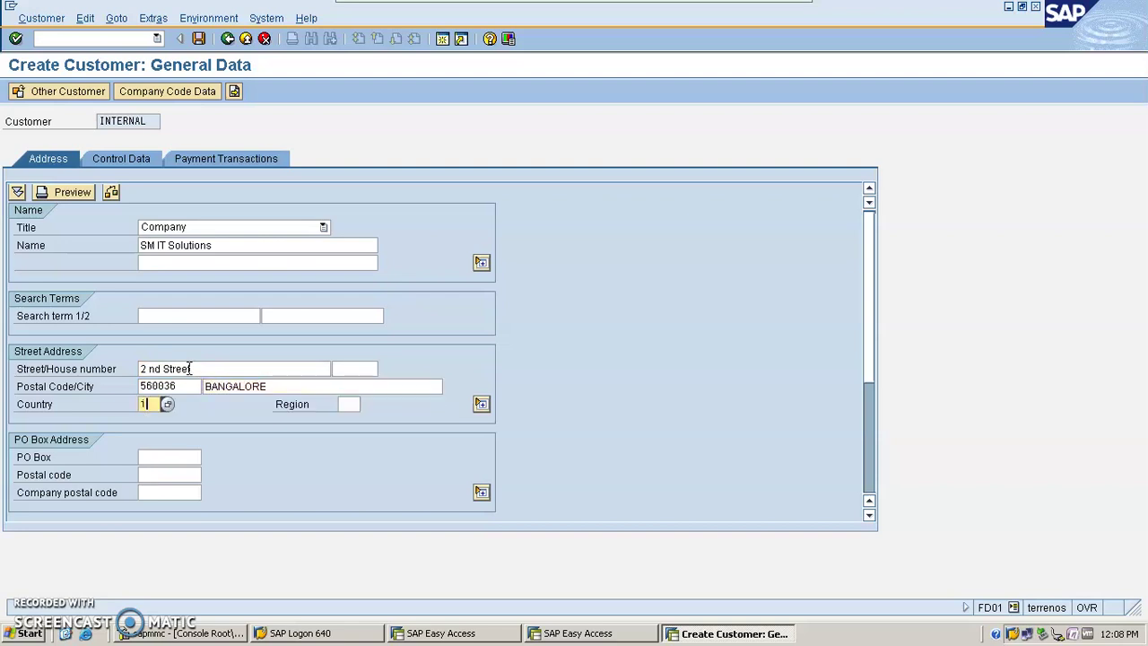
pyautogui.write('n')
pyautogui.press('Return')
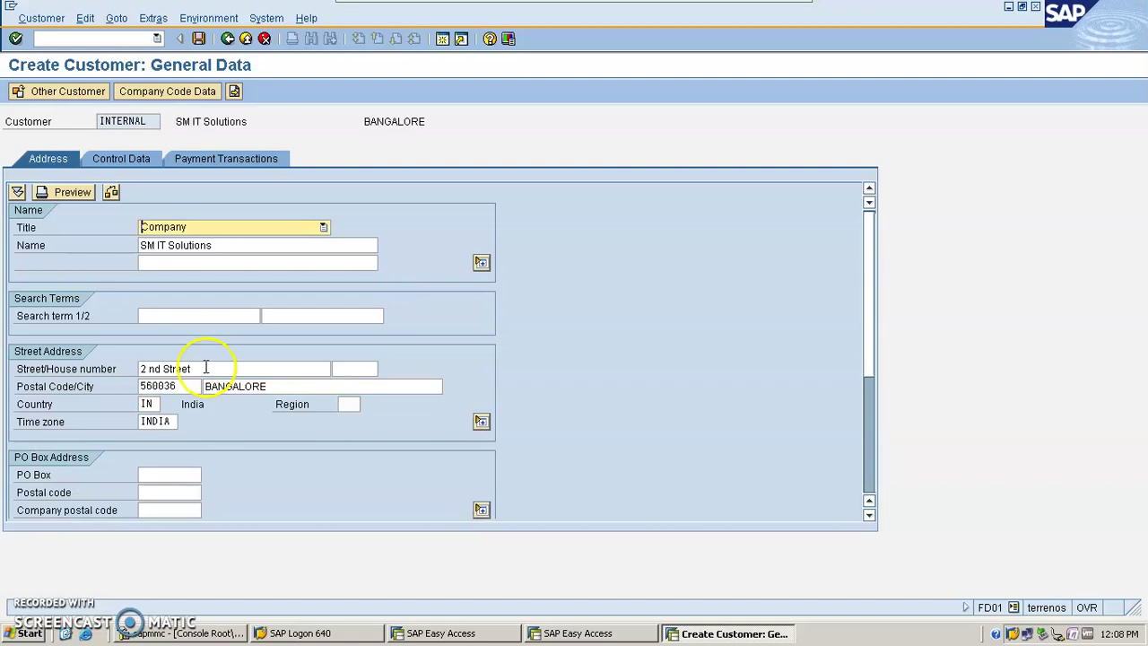
# Step: In the customer's company code data, set the reconciliation account to 100001 (Sundry Creditors)
pyautogui.click(217, 160)
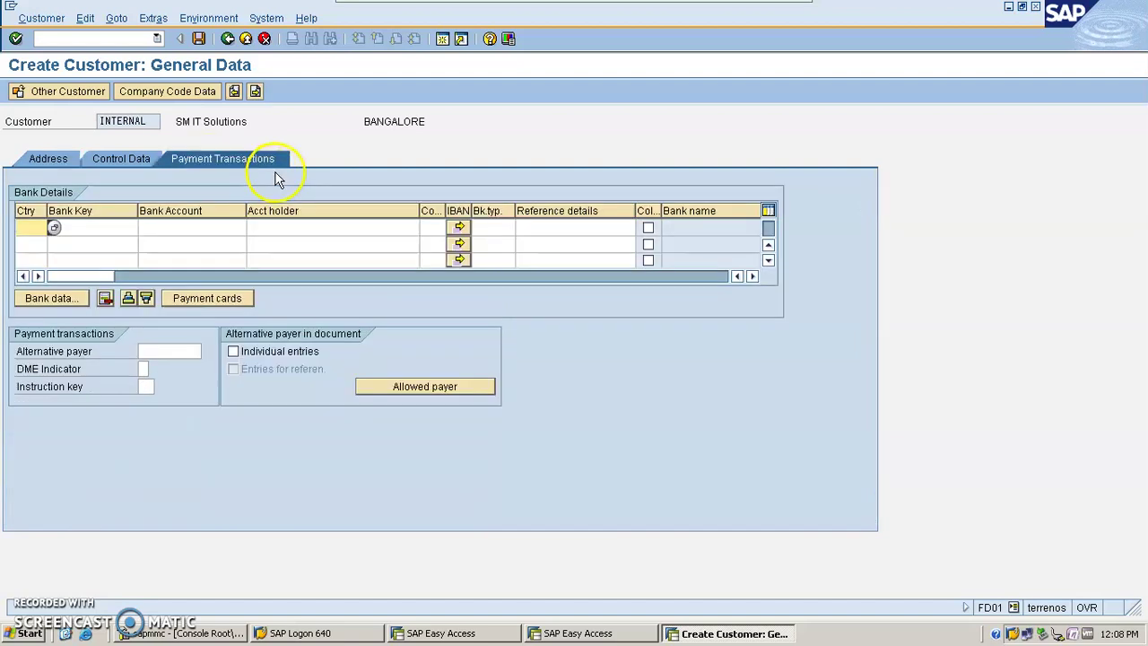
pyautogui.click(200, 91)
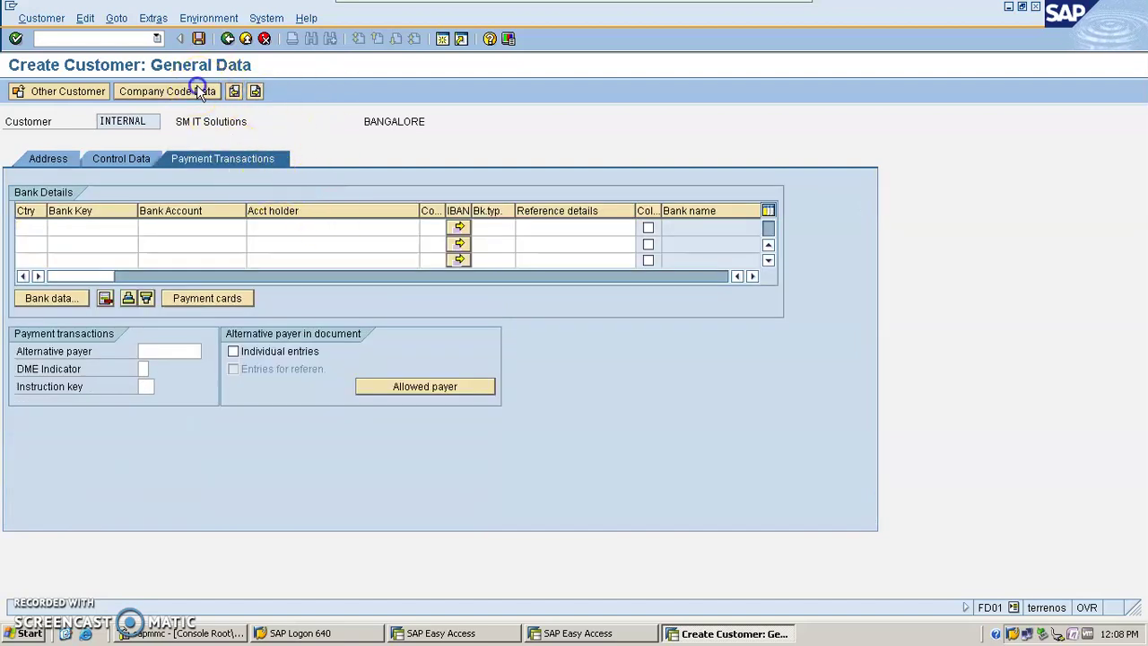
pyautogui.click(179, 227)
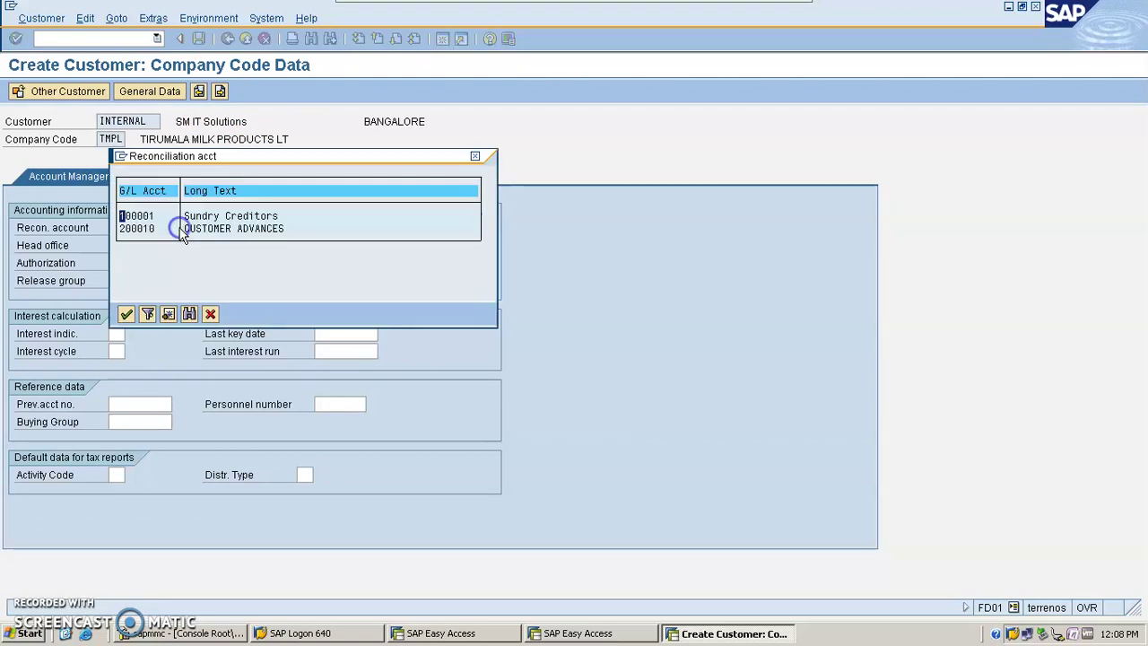
pyautogui.doubleClick(233, 217)
# Step: Set the customer's terms of payment to 0001, save the customer, and leave customer creation
pyautogui.click(238, 178)
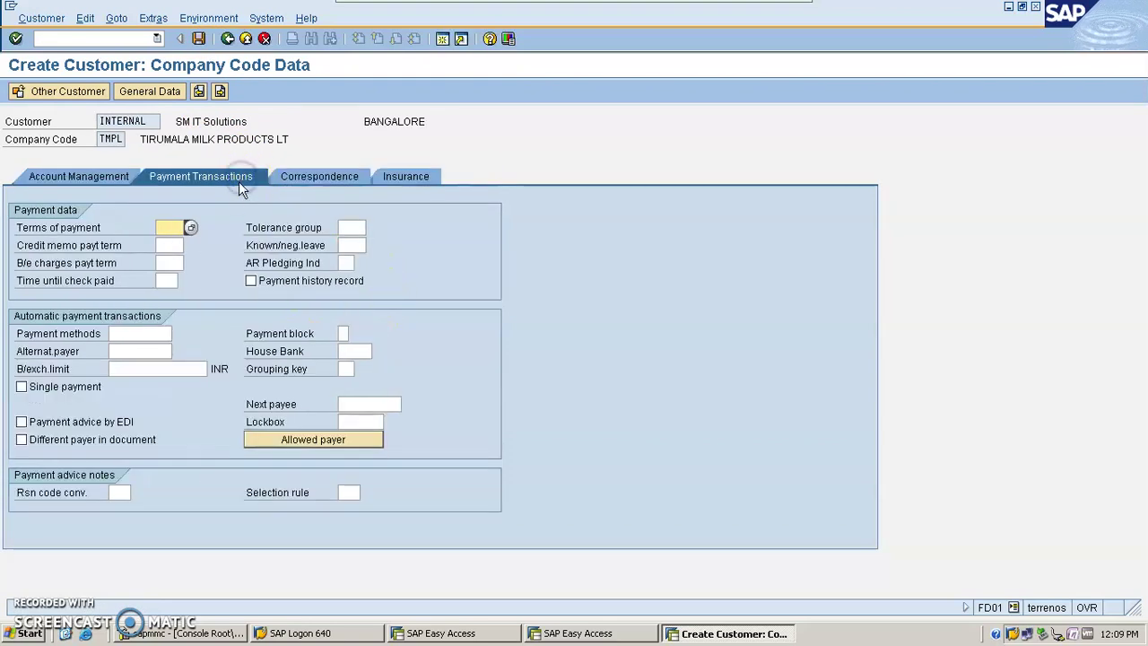
pyautogui.click(193, 228)
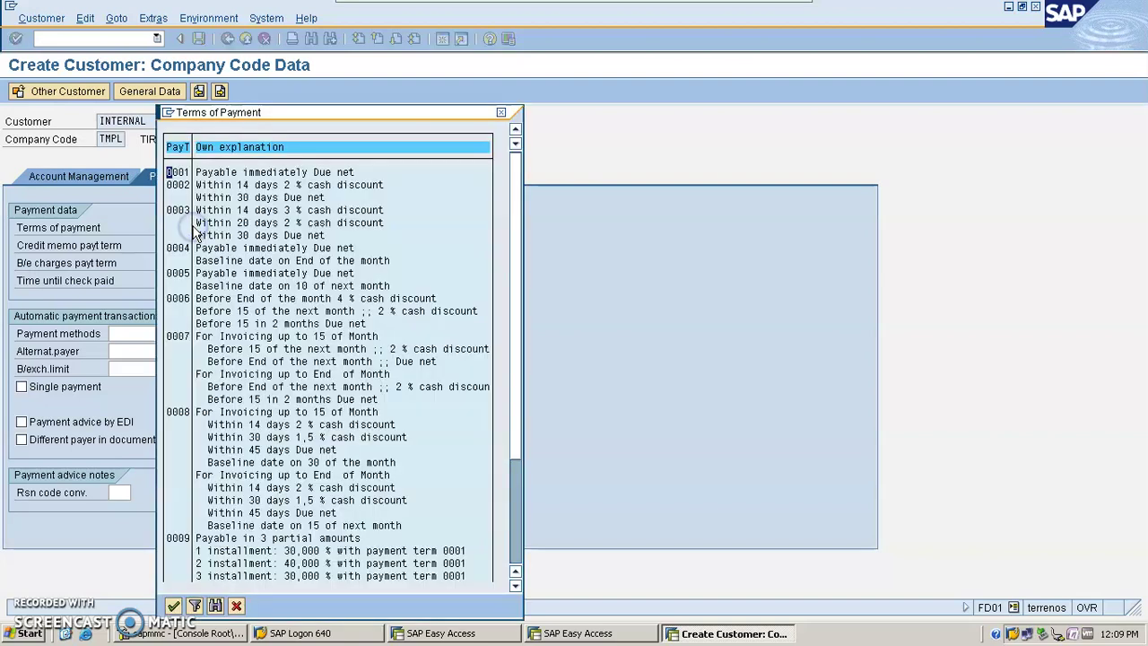
pyautogui.doubleClick(220, 170)
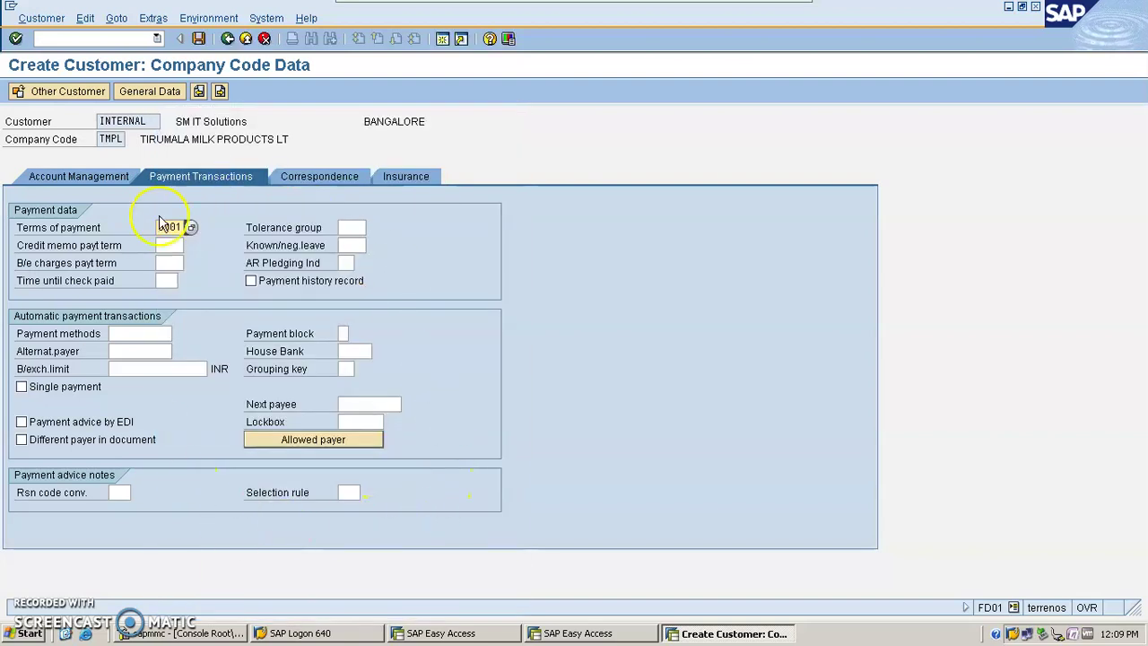
pyautogui.click(199, 39)
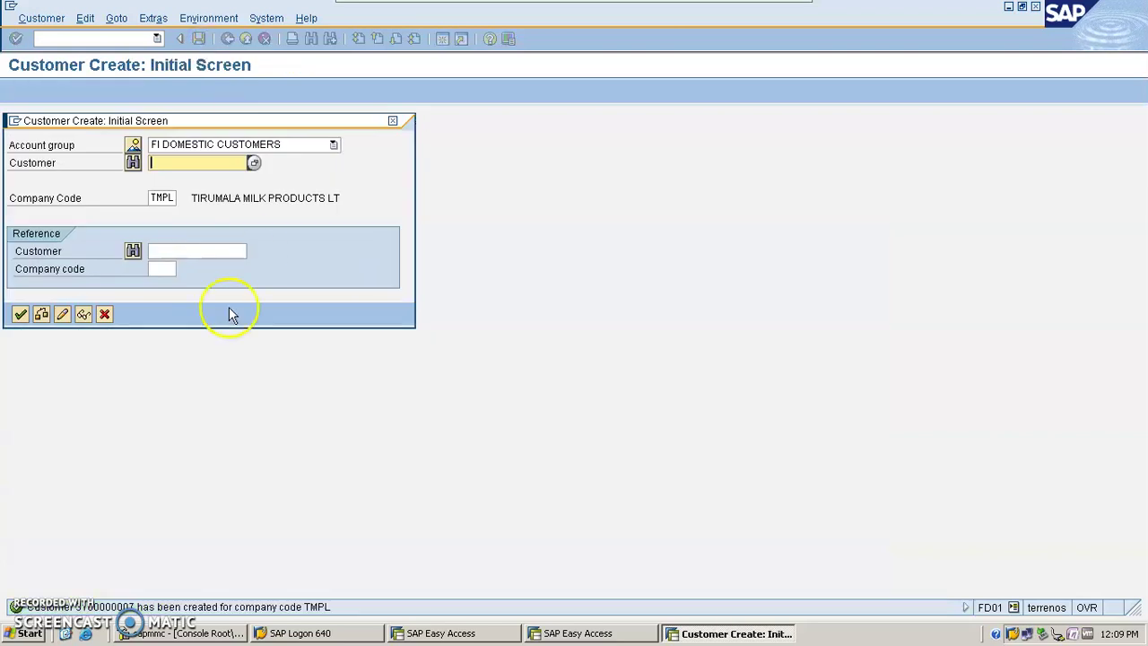
pyautogui.click(103, 315)
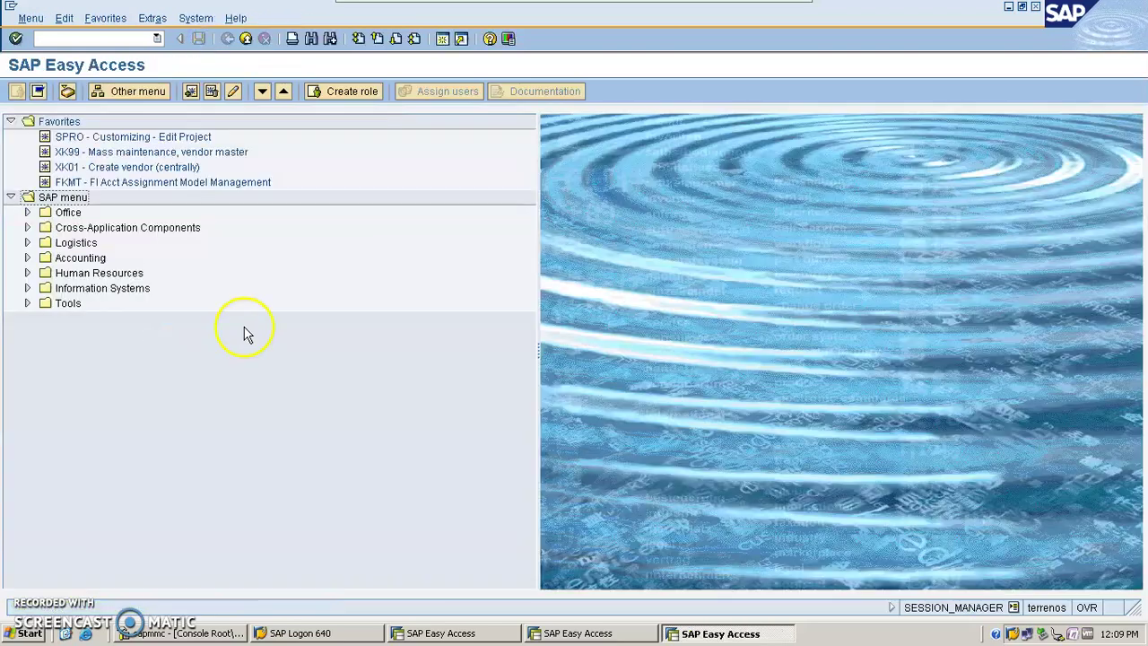
# Step: Start the vendor change transaction FK02 for SM Enterprises in company code TMPL
pyautogui.click(106, 39)
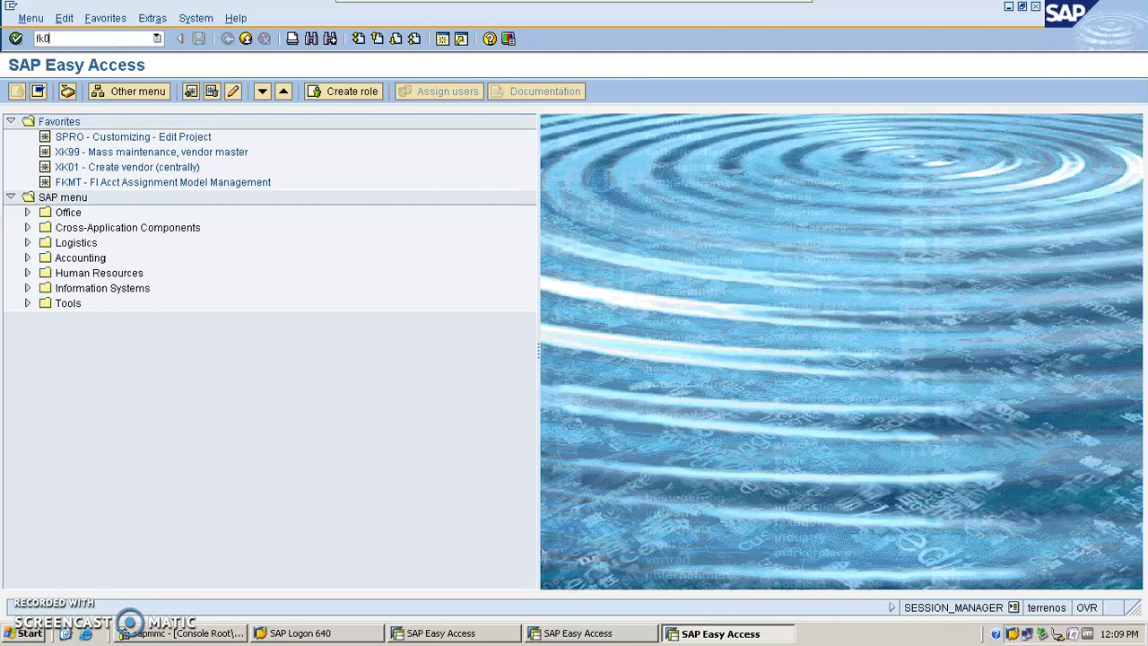
pyautogui.write('fk02')
pyautogui.press('Return')
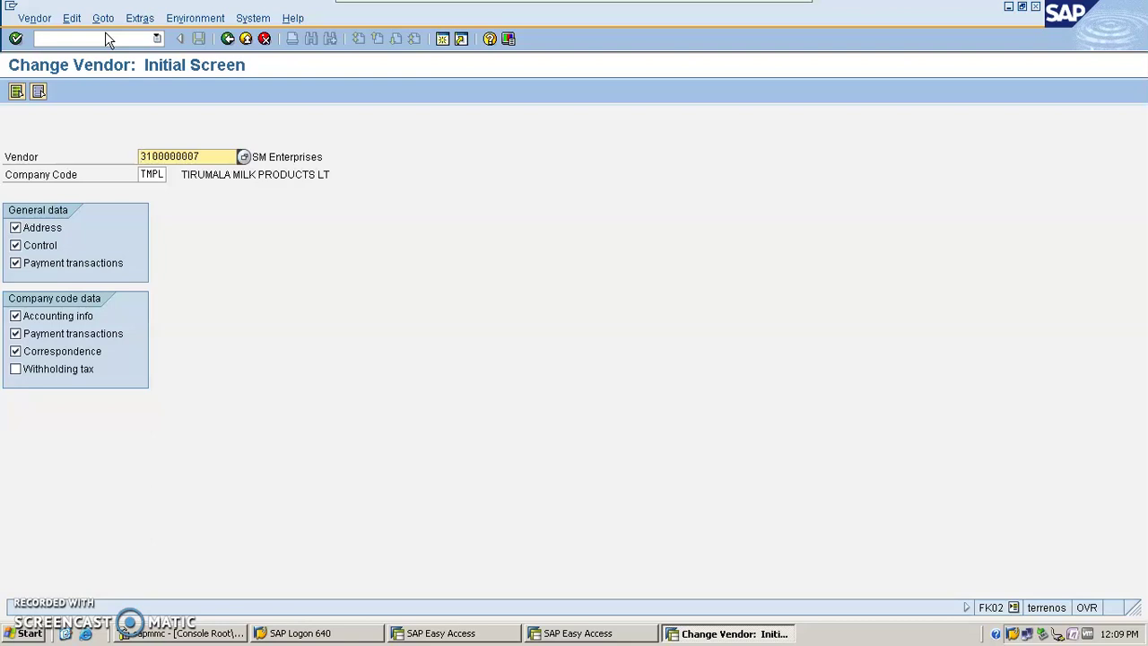
# Step: Look through the vendor's address, control, bank and accounting data as far as the accounting payment transactions
pyautogui.press('Return')
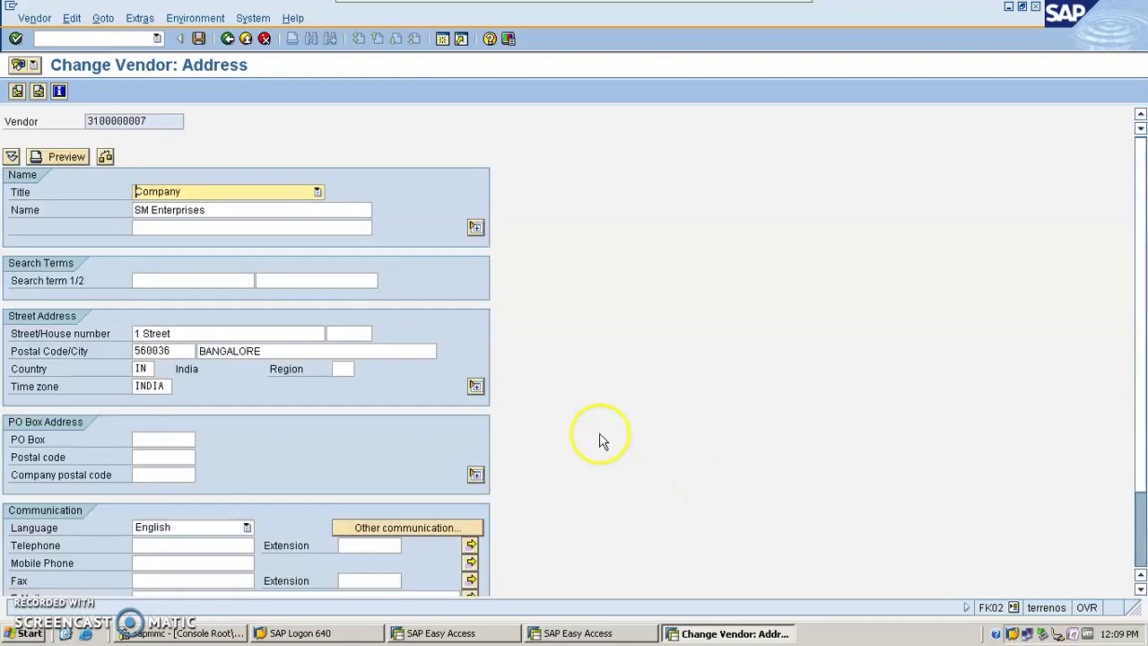
pyautogui.press('Return')
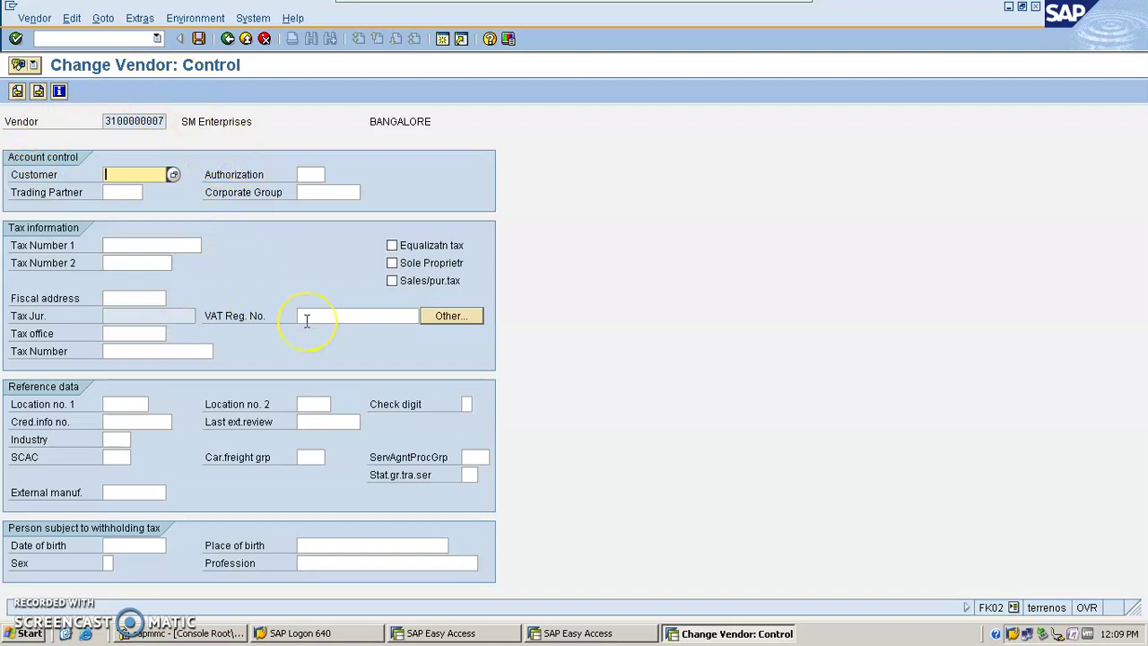
pyautogui.press('Return')
pyautogui.press('Return')
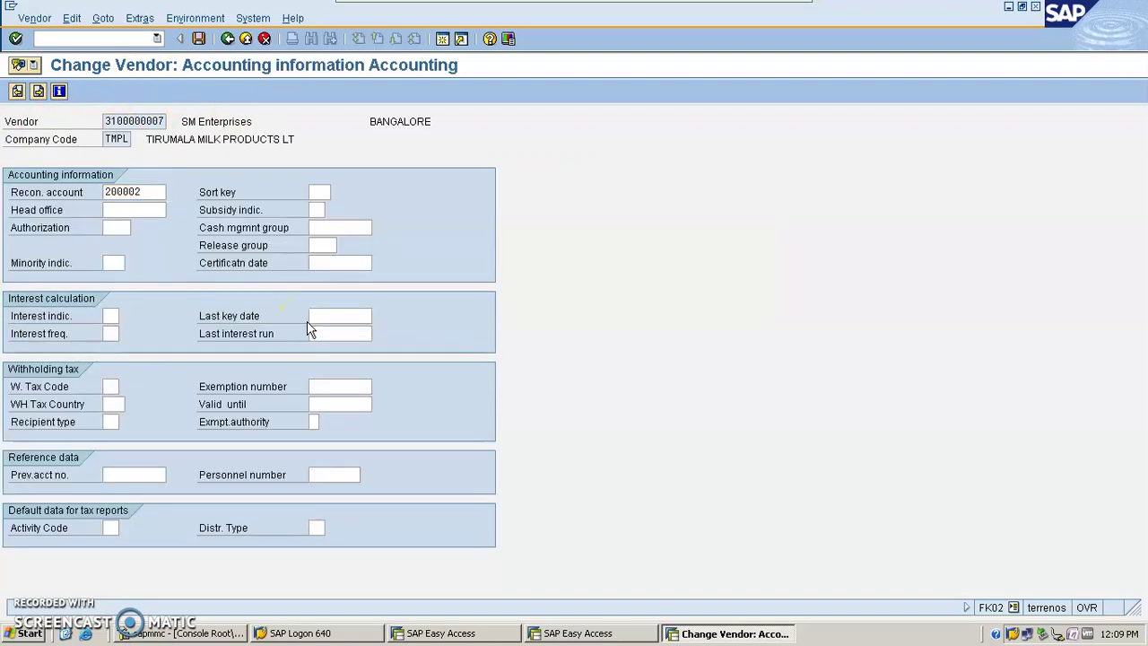
pyautogui.press('Return')
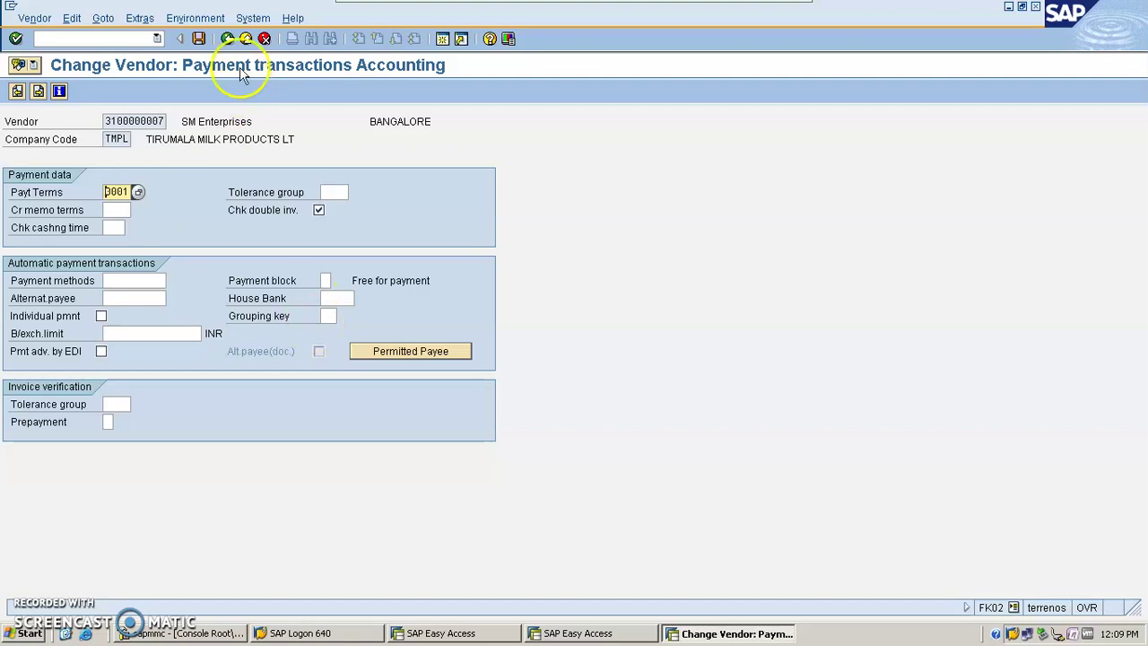
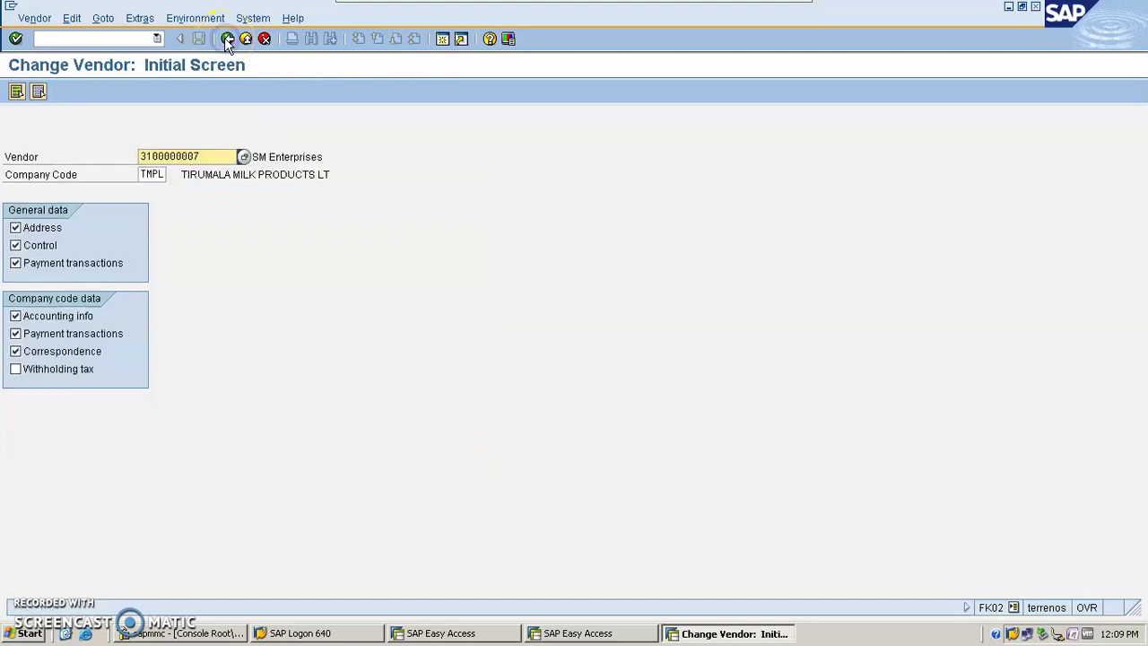
pyautogui.press('Return')
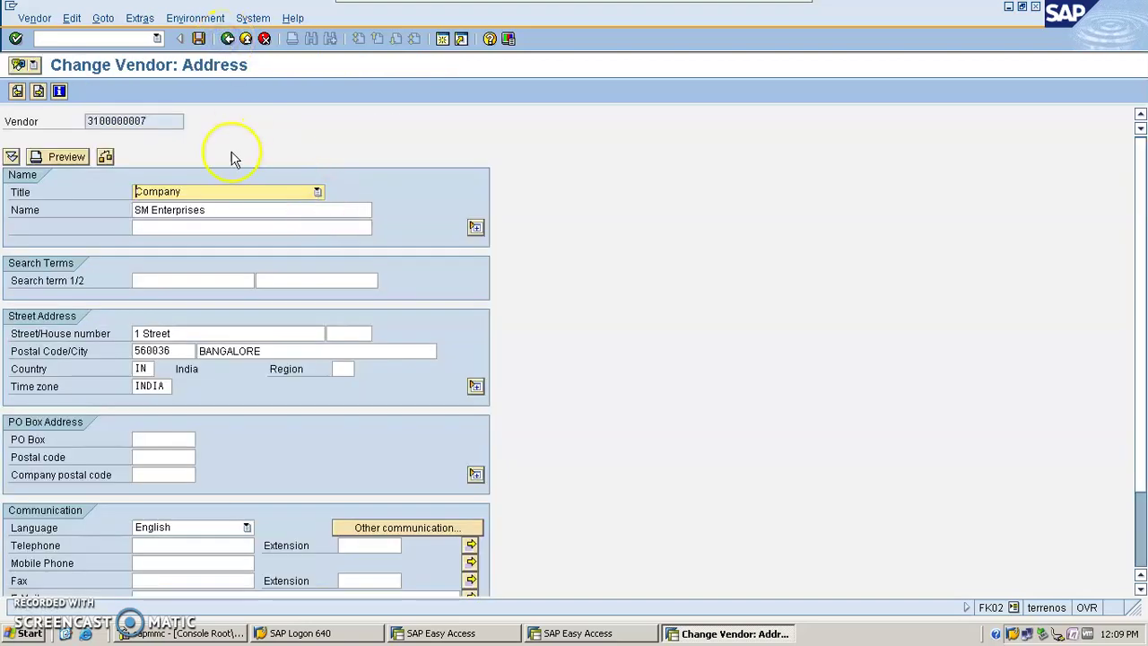
pyautogui.press('Return')
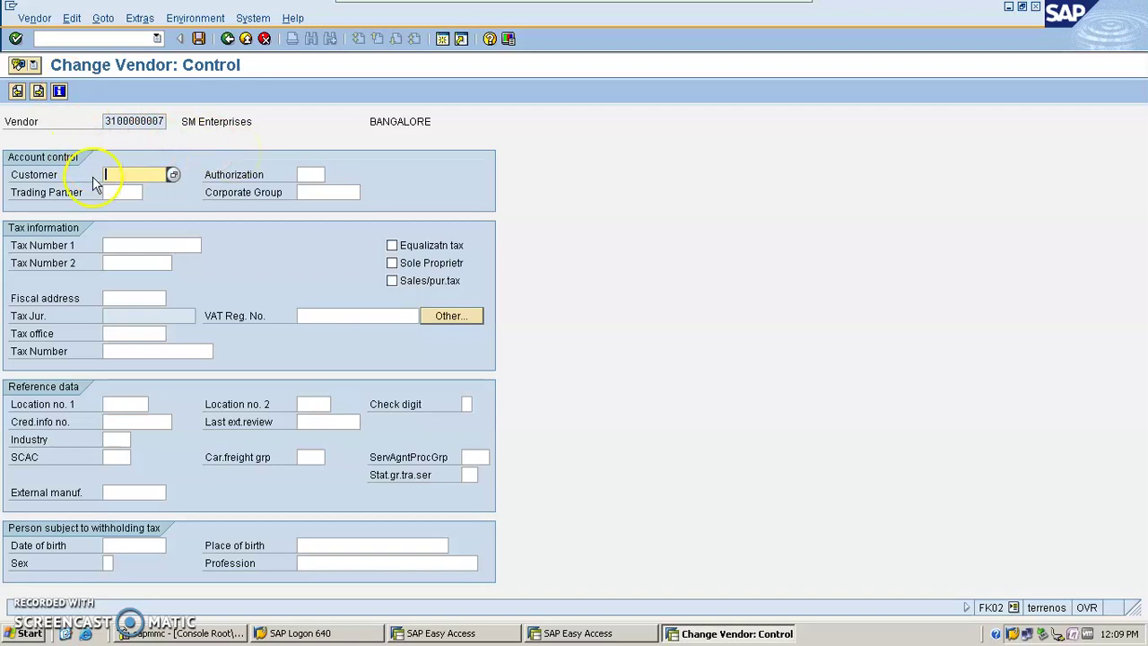
pyautogui.click(174, 175)
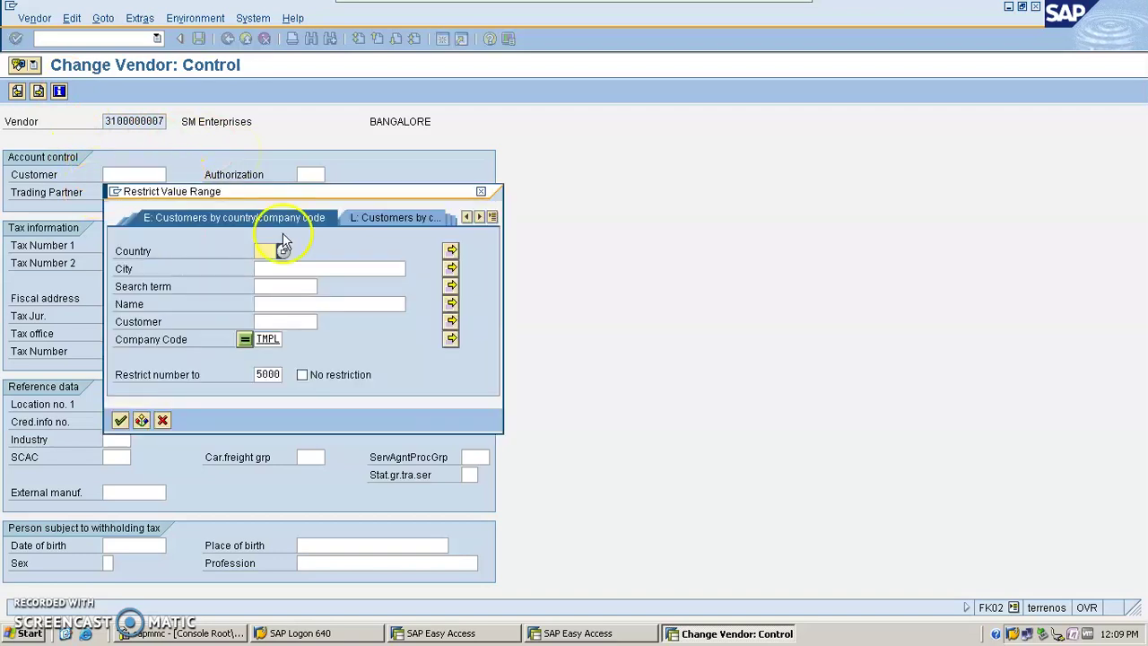
pyautogui.press('Return')
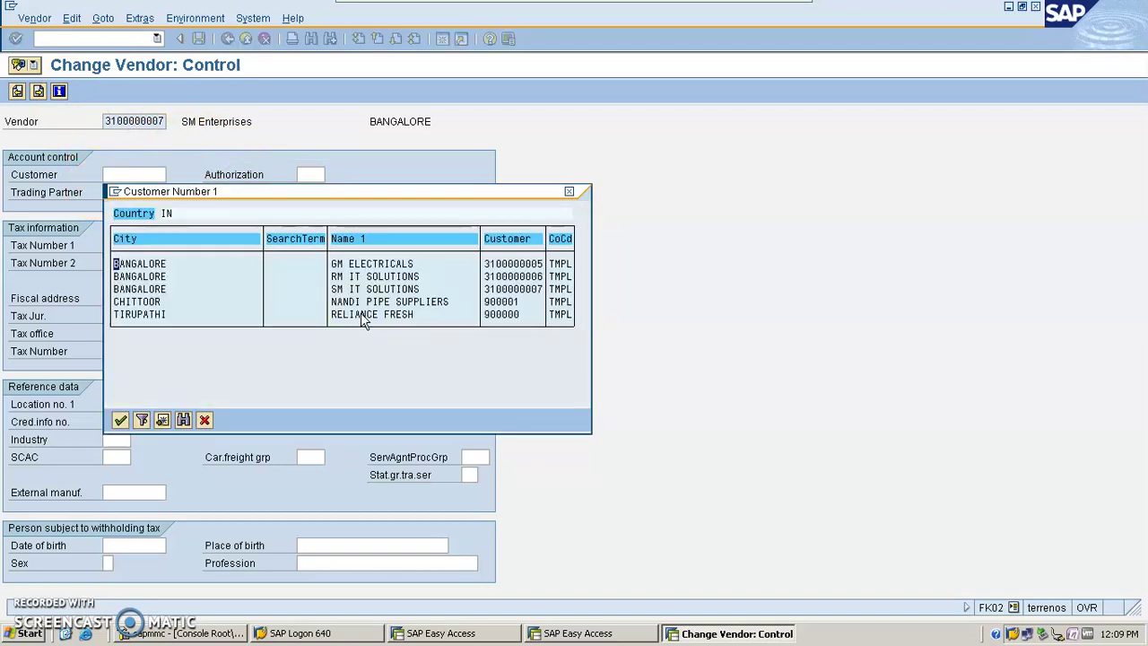
pyautogui.doubleClick(412, 287)
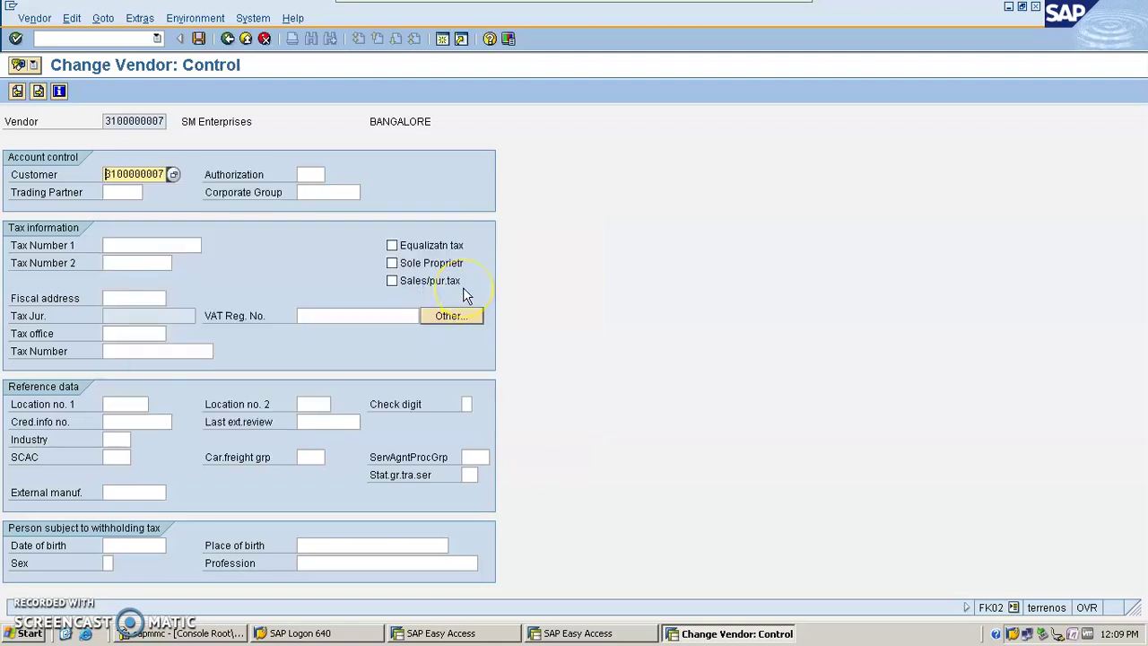
pyautogui.press('Return')
pyautogui.press('Return')
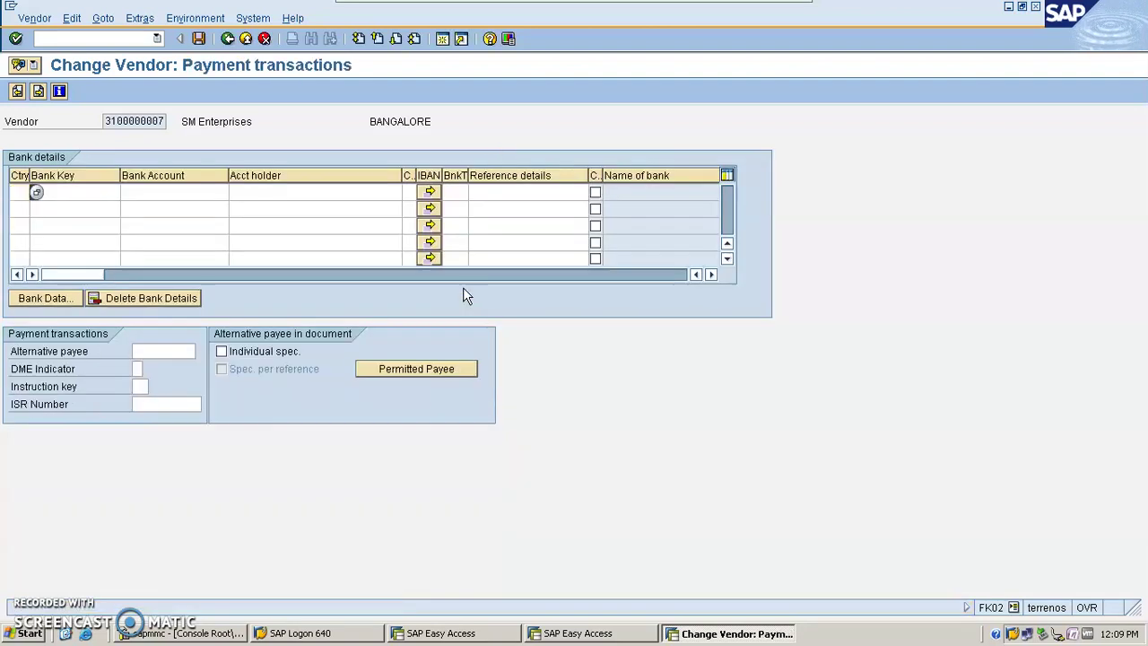
pyautogui.press('Return')
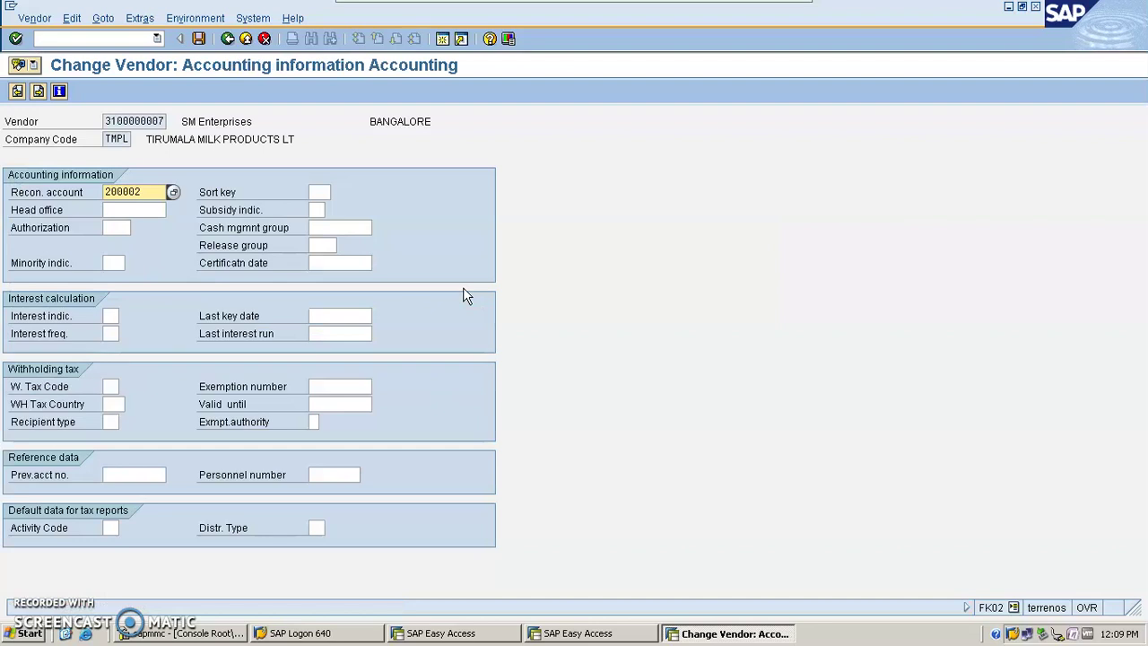
pyautogui.click(227, 39)
pyautogui.click(291, 285)
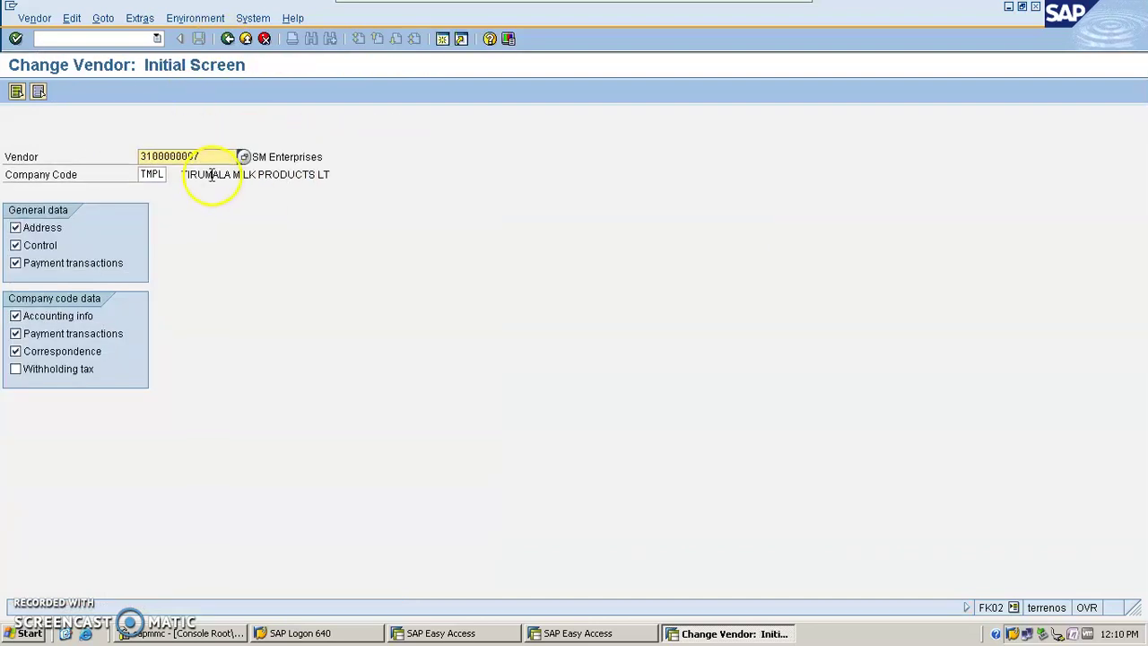
# Step: Assign customer SM IT Solutions in the control data of vendor SM Enterprises, dismissing the Bad Image error, and accept the assignment
pyautogui.press('Return')
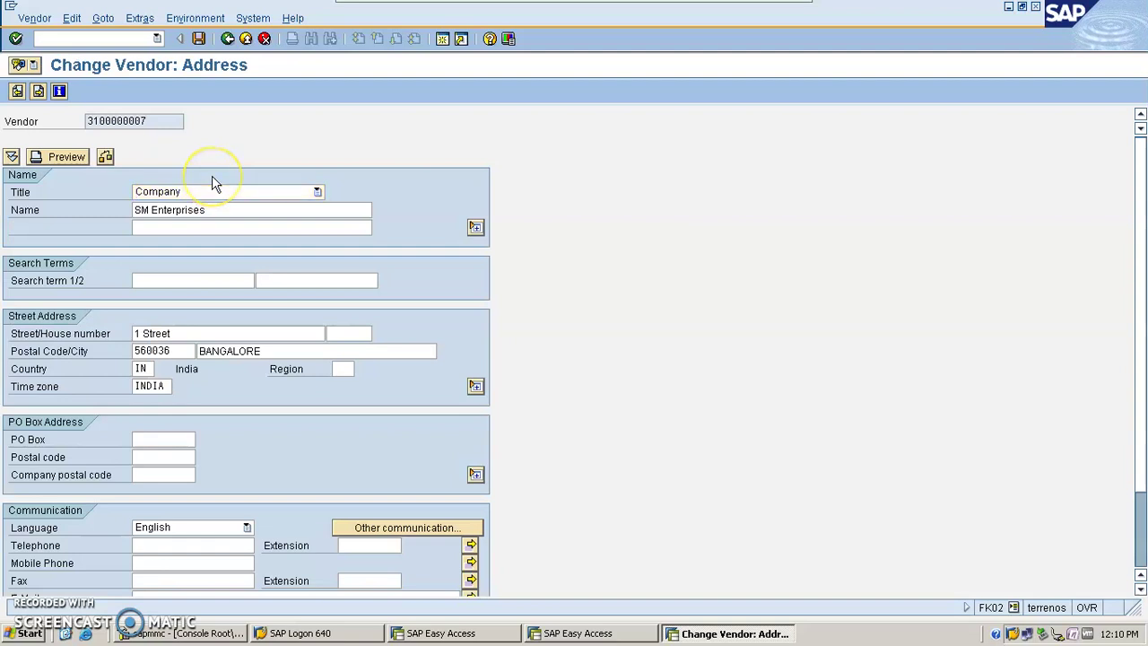
pyautogui.press('Return')
pyautogui.click(170, 174)
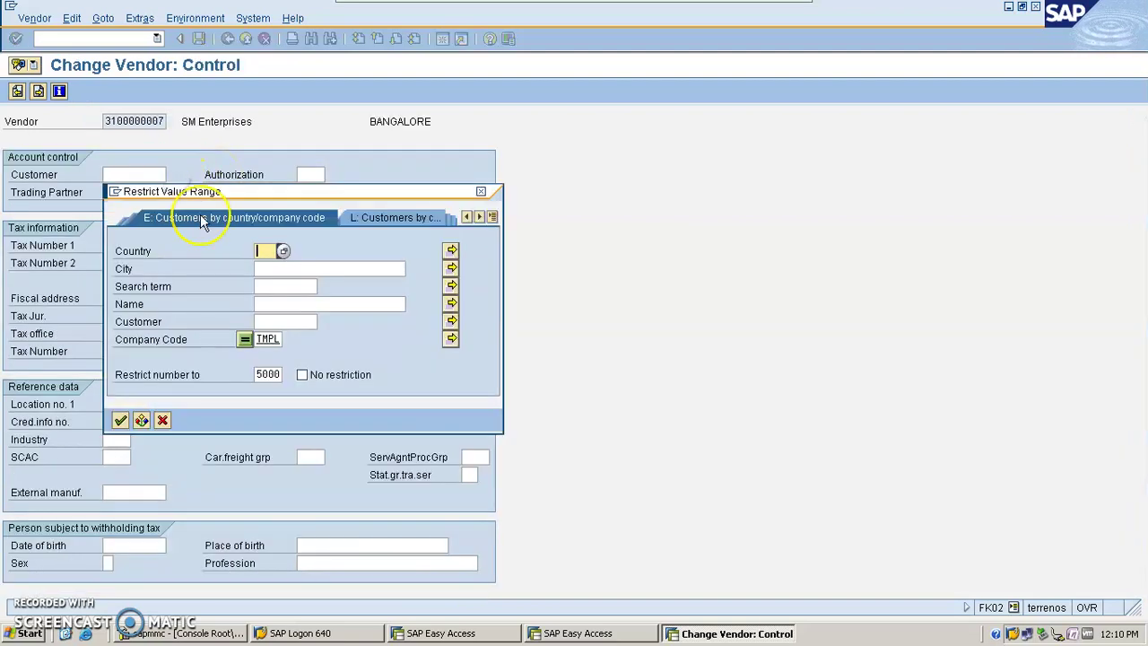
pyautogui.press('Return')
pyautogui.click(707, 395)
pyautogui.click(707, 393)
pyautogui.click(706, 393)
pyautogui.click(738, 260)
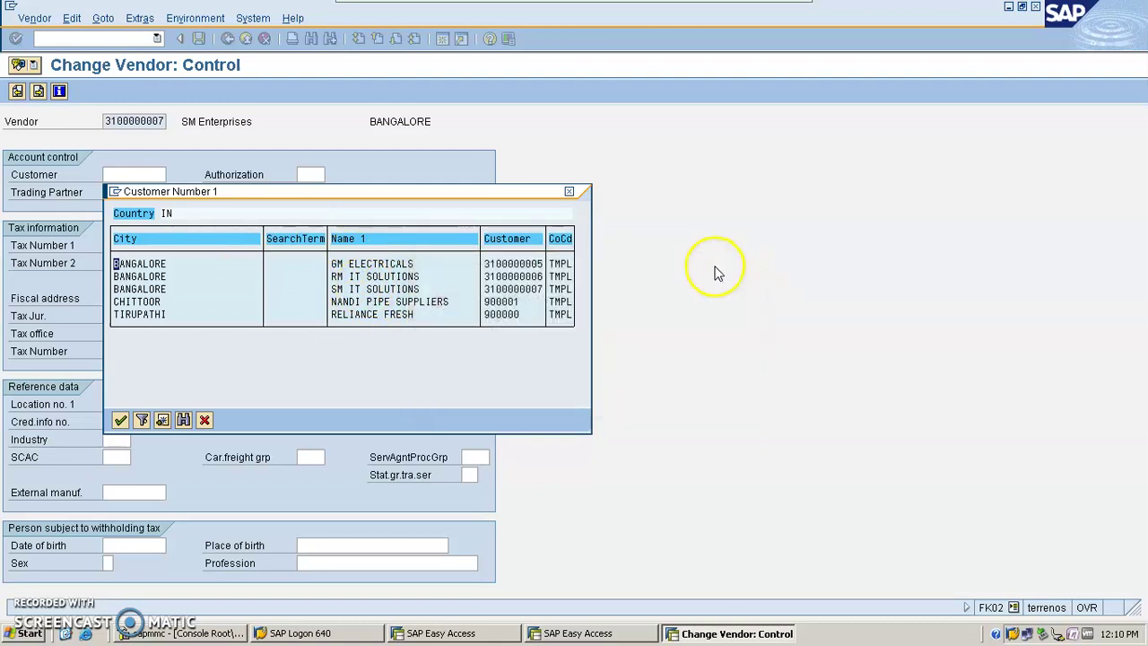
pyautogui.click(700, 395)
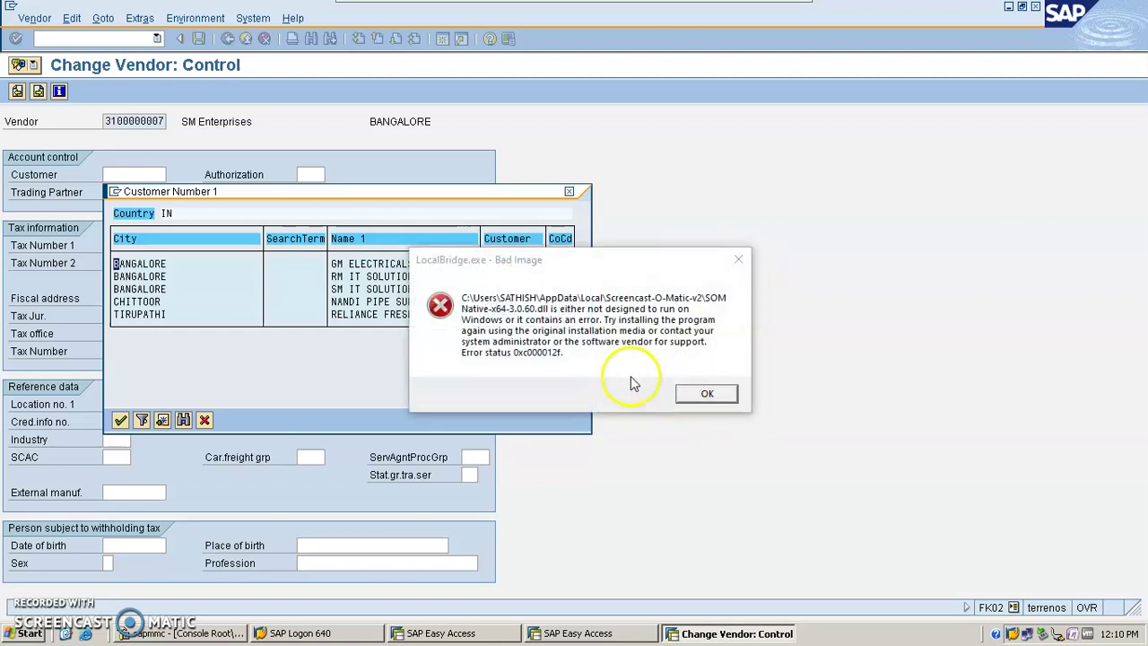
pyautogui.click(707, 395)
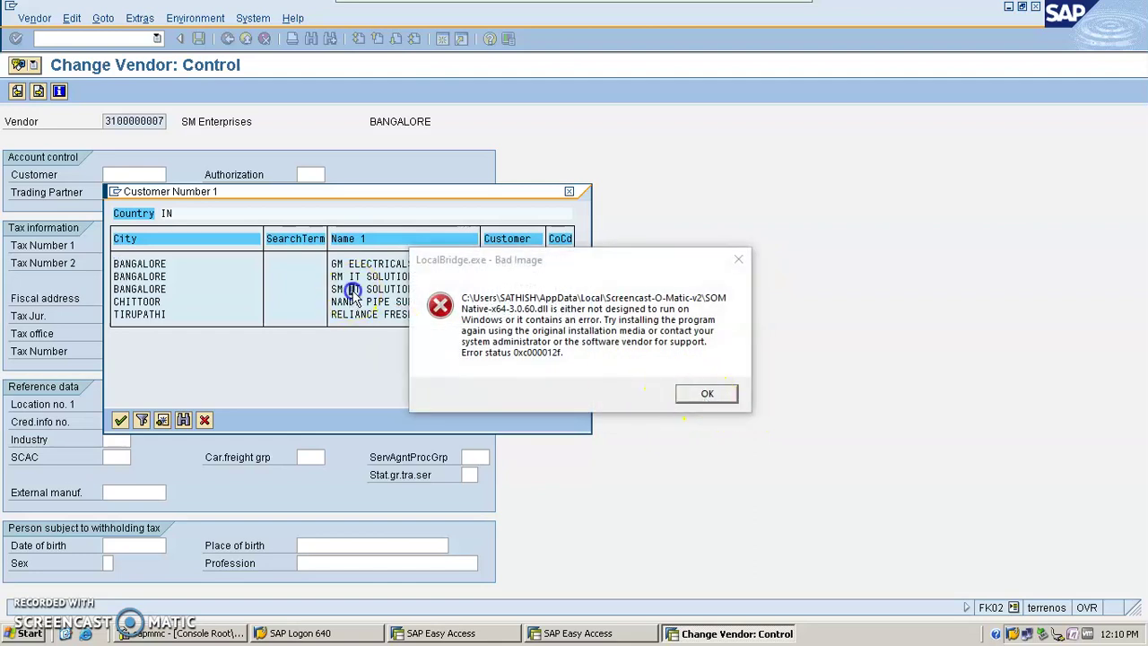
pyautogui.doubleClick(353, 290)
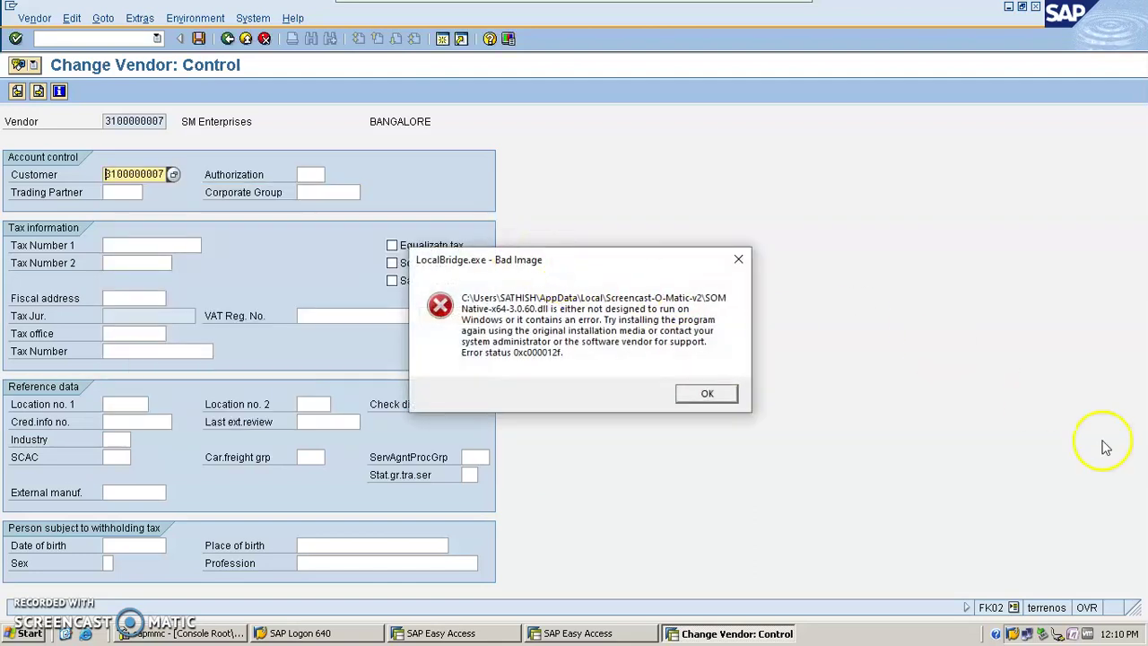
pyautogui.click(711, 394)
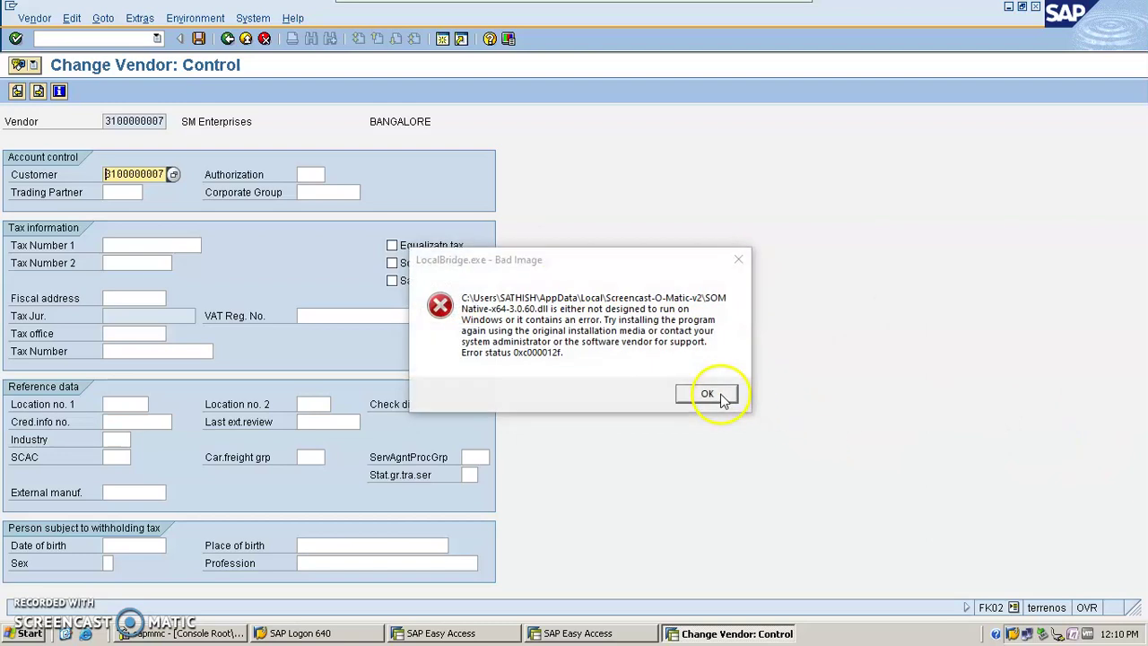
pyautogui.click(739, 259)
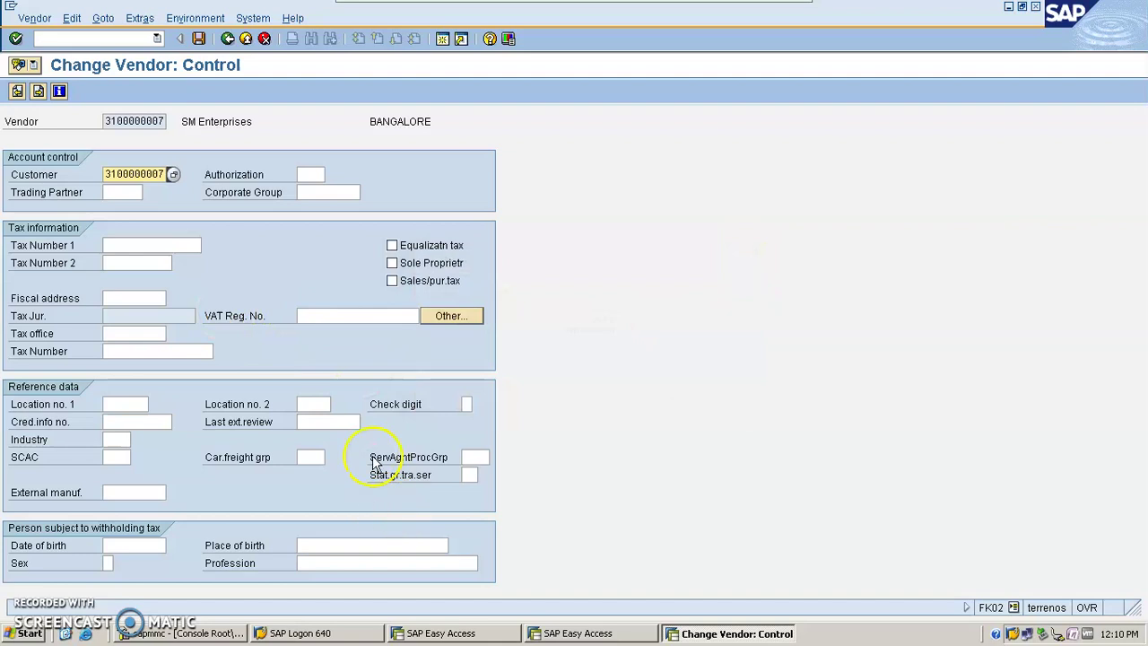
pyautogui.press('Return')
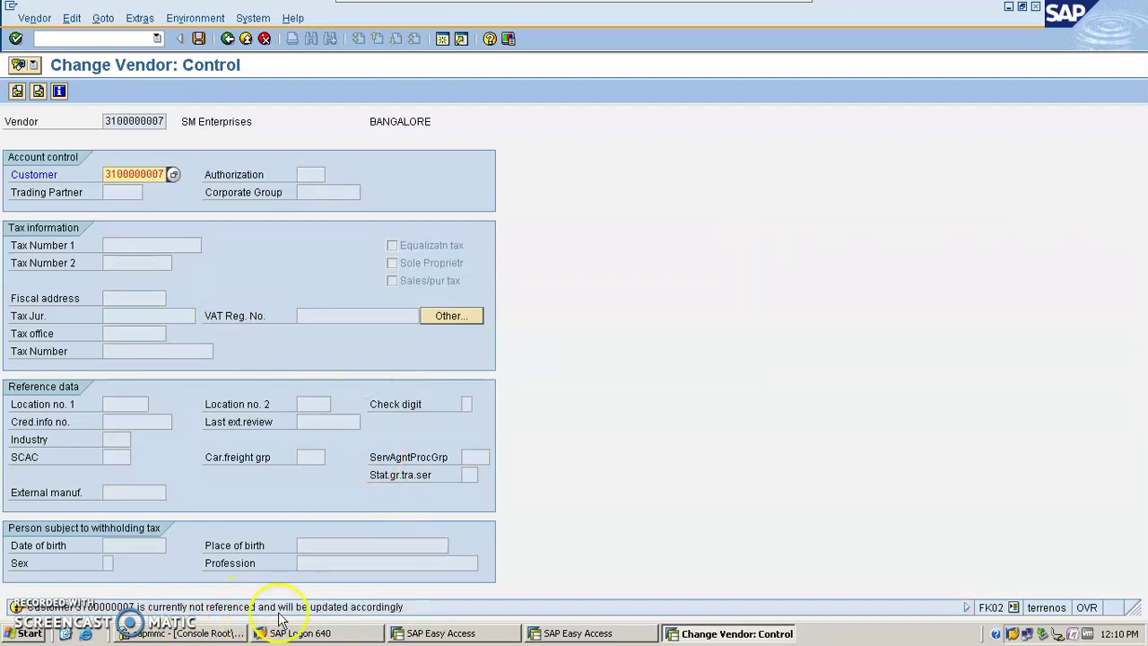
pyautogui.press('Return')
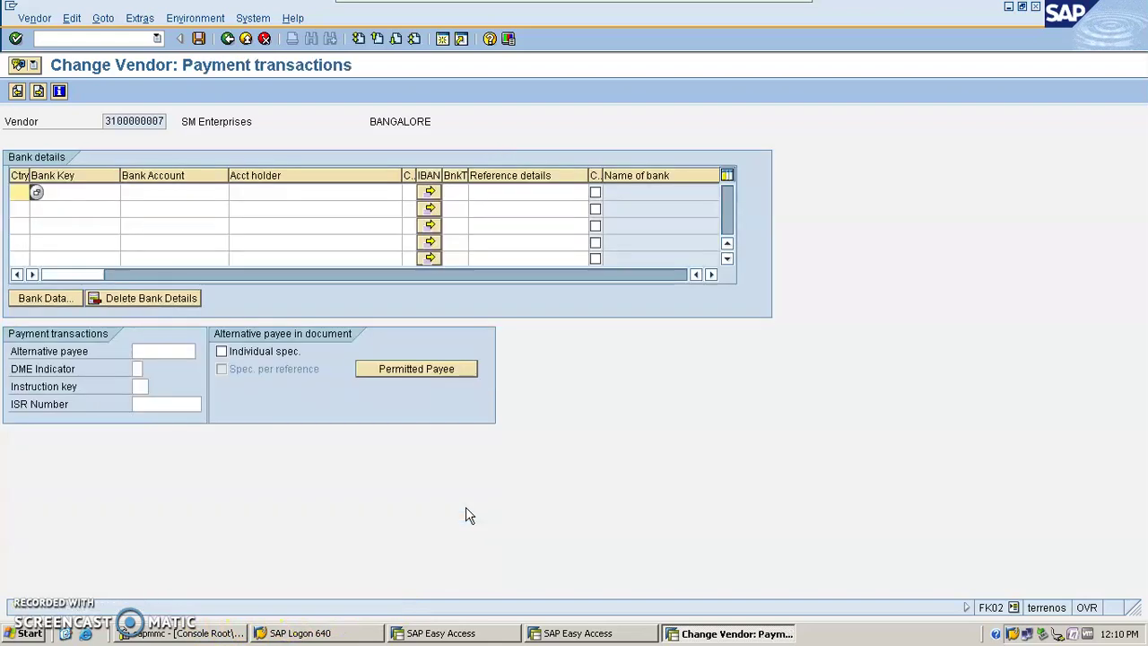
# Step: Enable clearing with customer in the vendor's accounting payment transactions and save the vendor
pyautogui.press('Return')
pyautogui.press('Return')
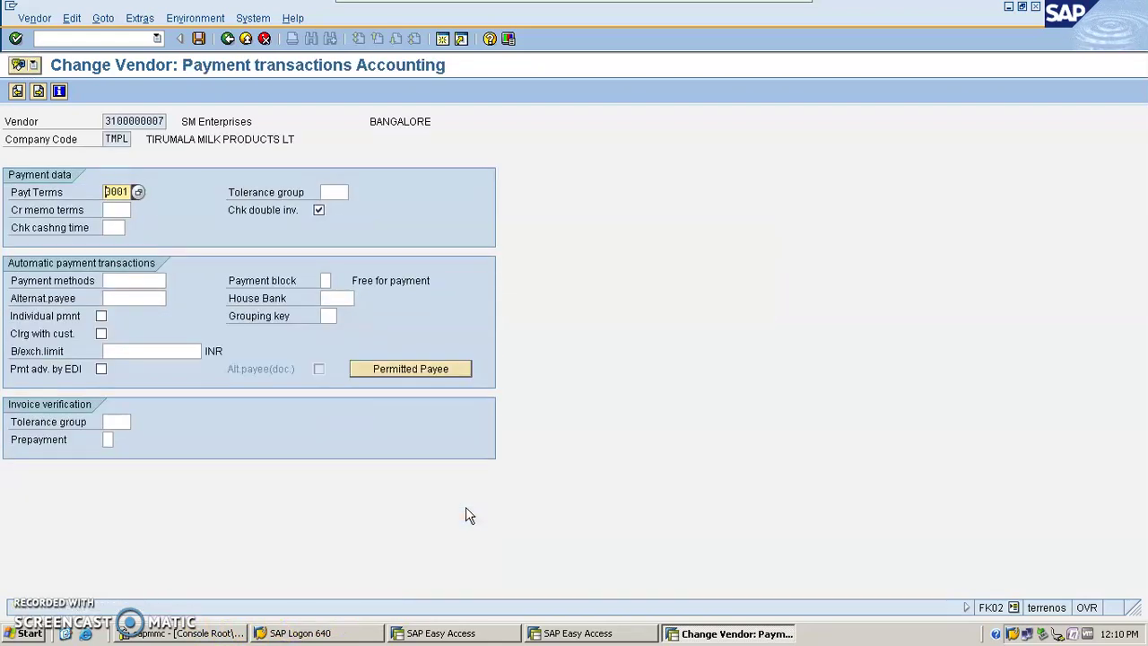
pyautogui.click(61, 345)
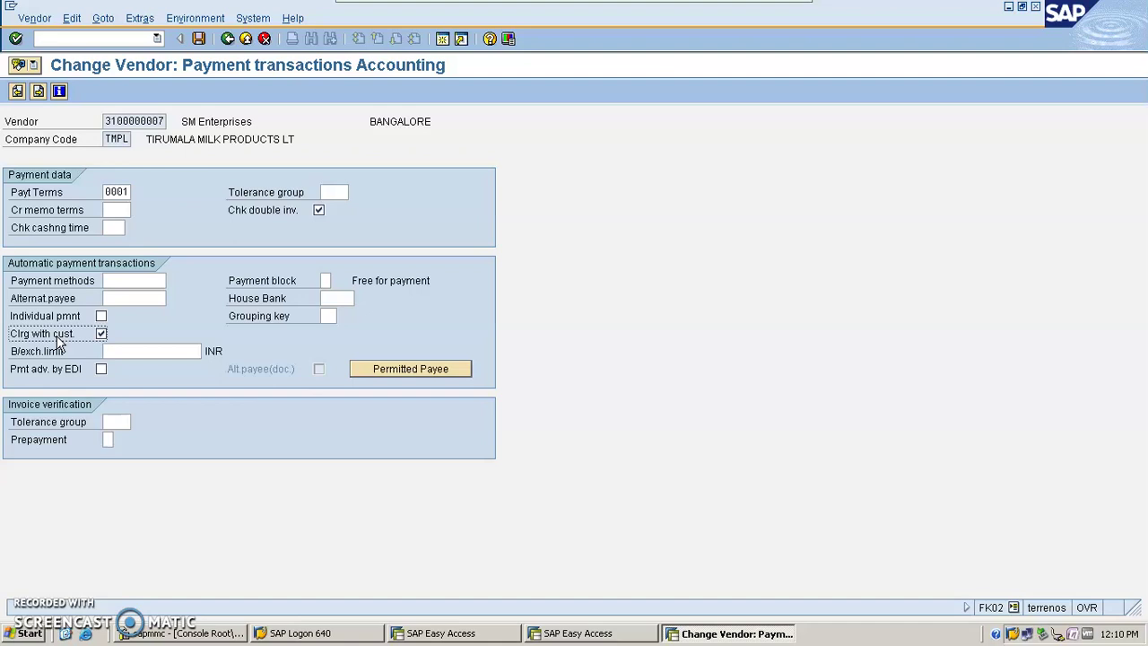
pyautogui.click(145, 426)
pyautogui.click(198, 37)
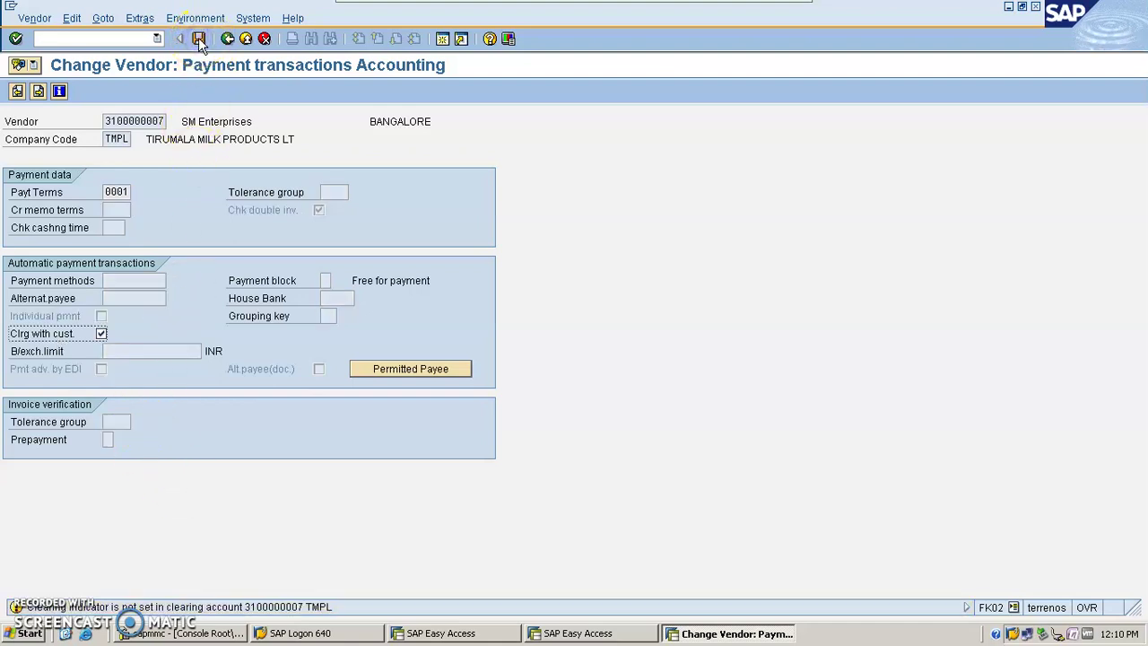
pyautogui.press('Return')
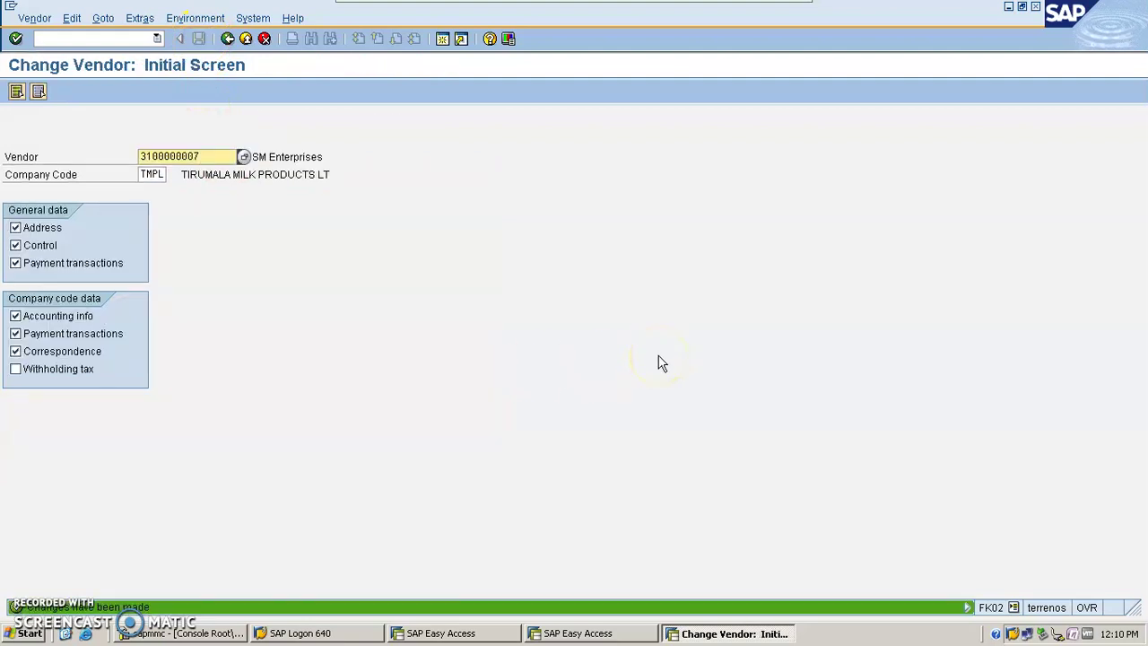
# Step: Start the customer change transaction FD02 for SM IT Solutions in company code TMPL
pyautogui.click(87, 37)
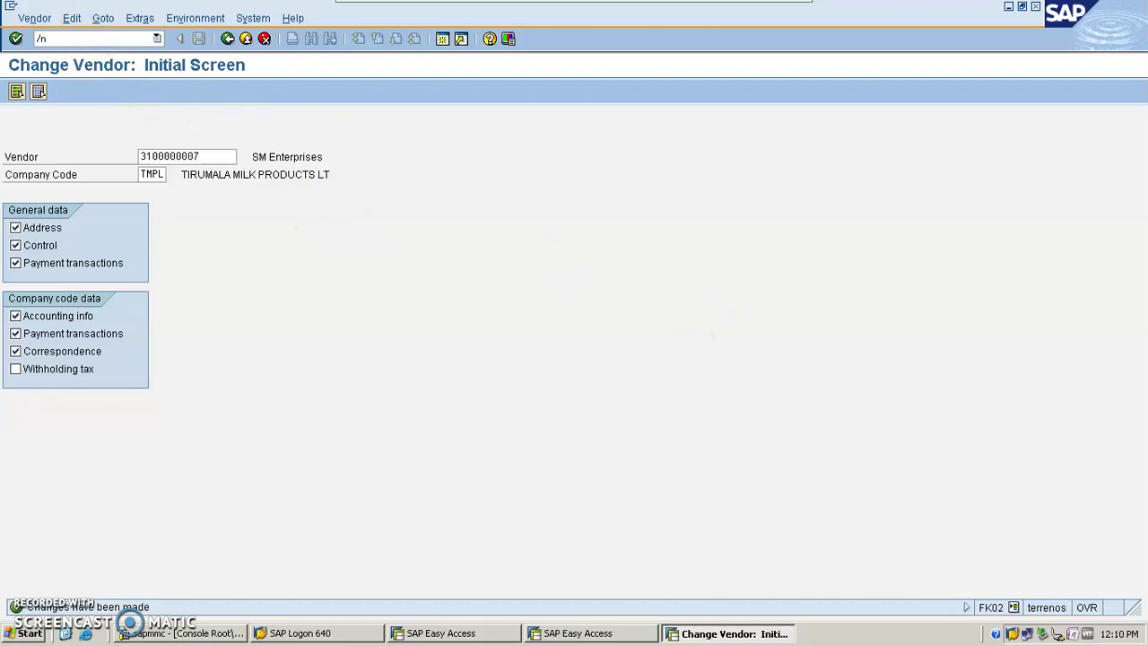
pyautogui.write('/nfd02')
pyautogui.press('Return')
pyautogui.press('Return')
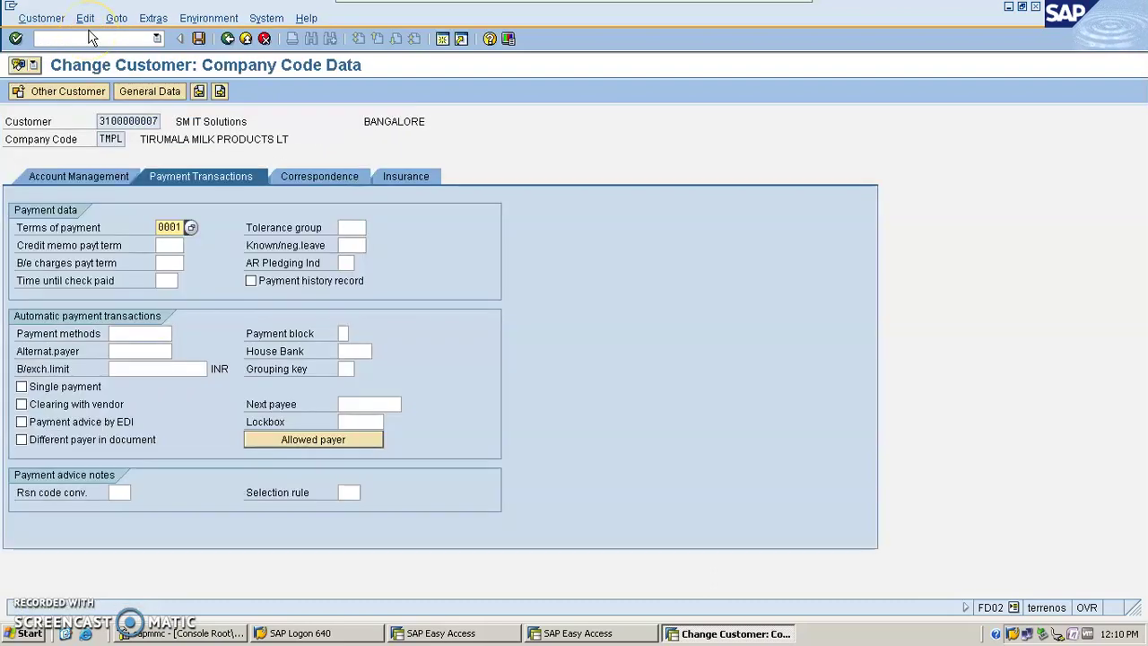
# Step: Look through the customer's account management, address, control data and bank details, and return to the company code data
pyautogui.click(107, 178)
pyautogui.click(149, 91)
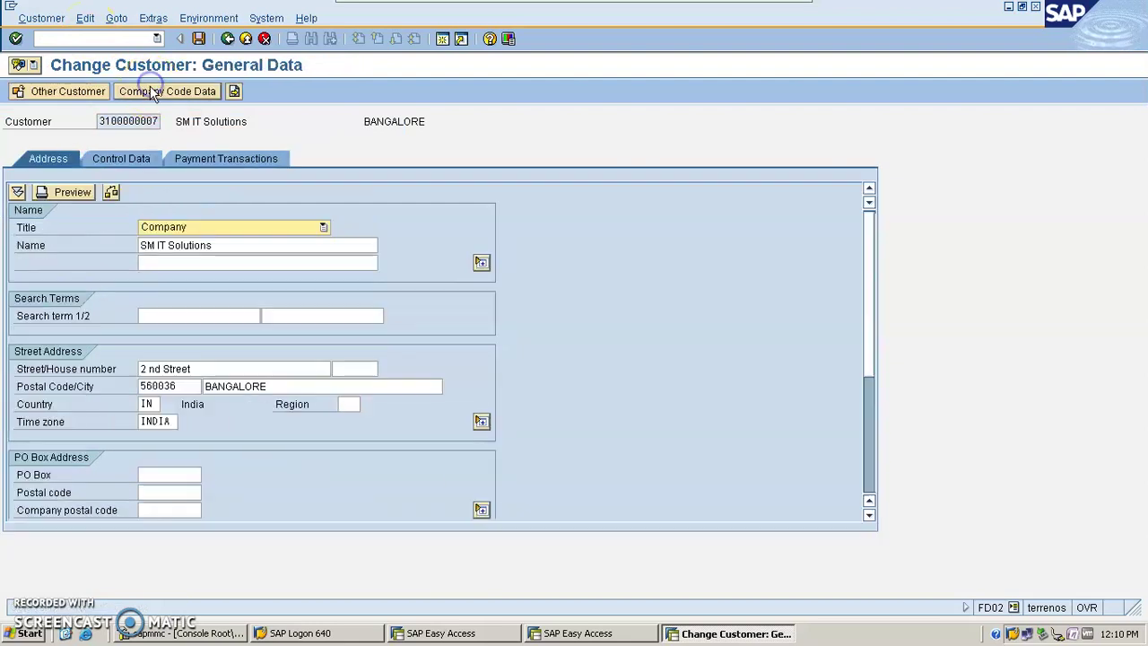
pyautogui.click(123, 158)
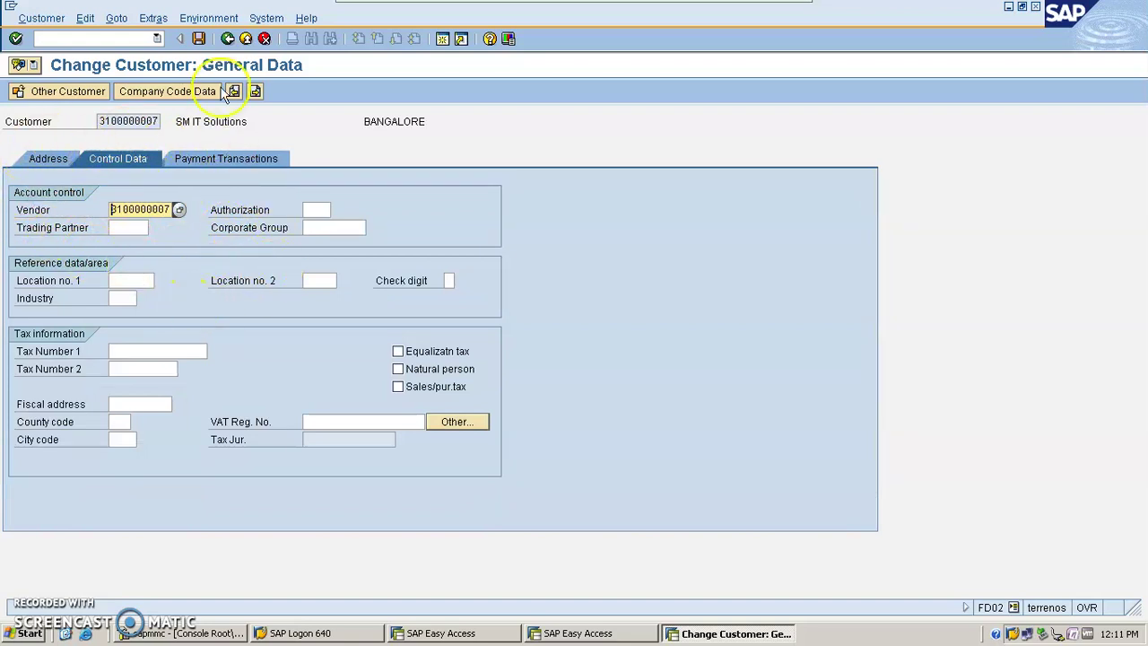
pyautogui.click(260, 160)
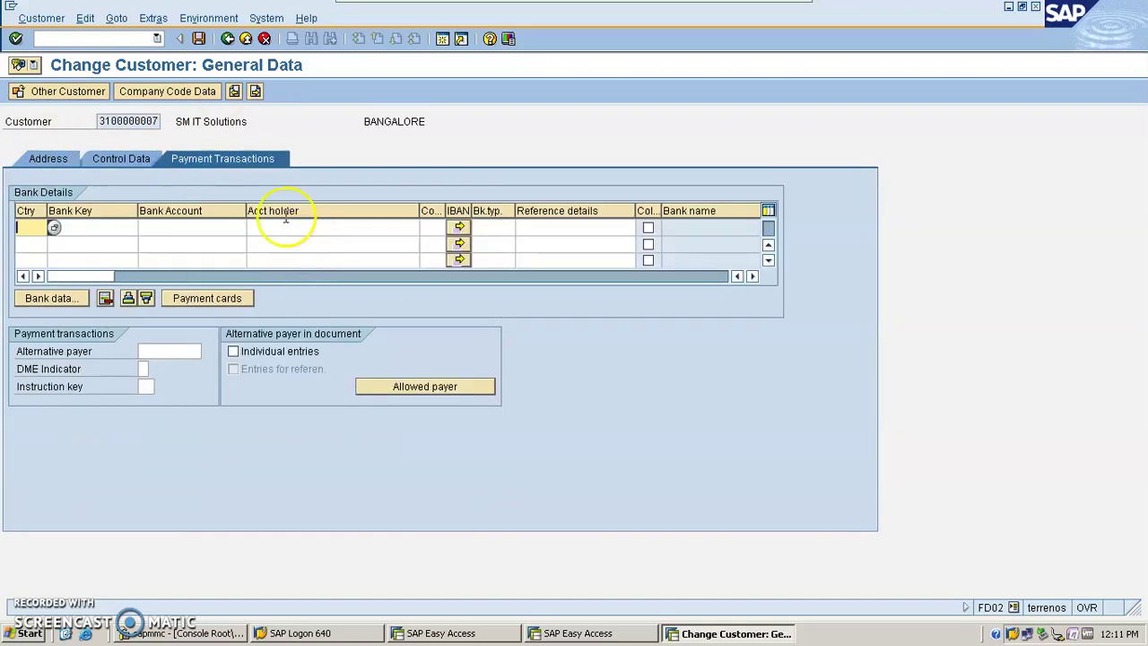
pyautogui.click(162, 90)
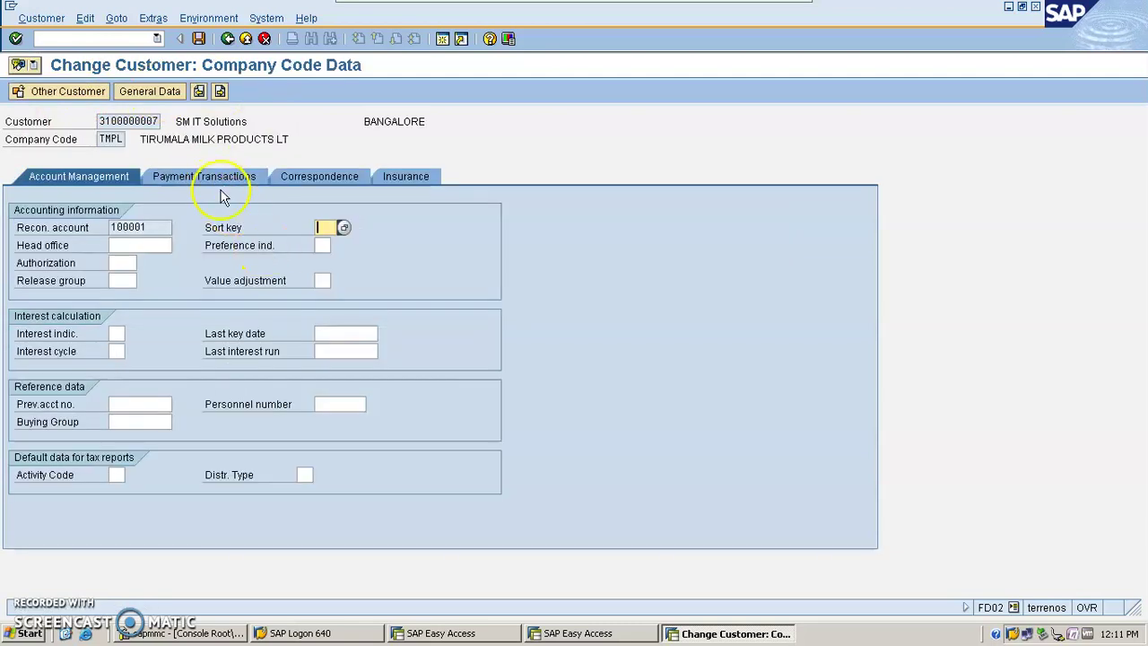
# Step: Enable clearing with vendor in the customer's company code payment transactions, save the customer and reopen it
pyautogui.click(223, 183)
pyautogui.click(91, 412)
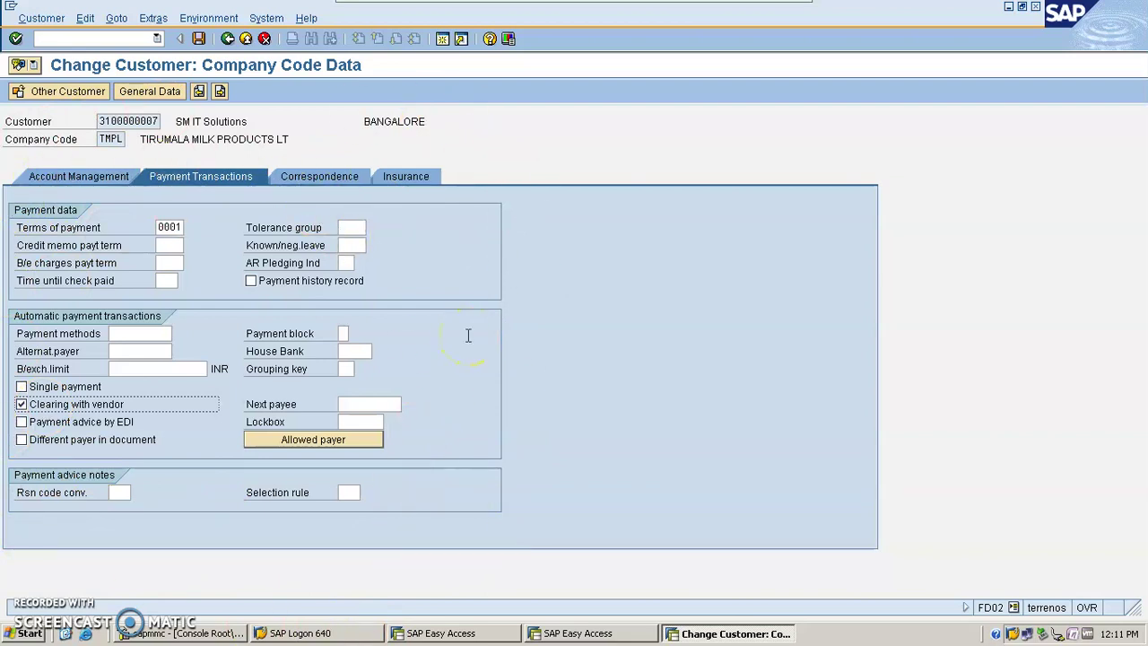
pyautogui.click(198, 37)
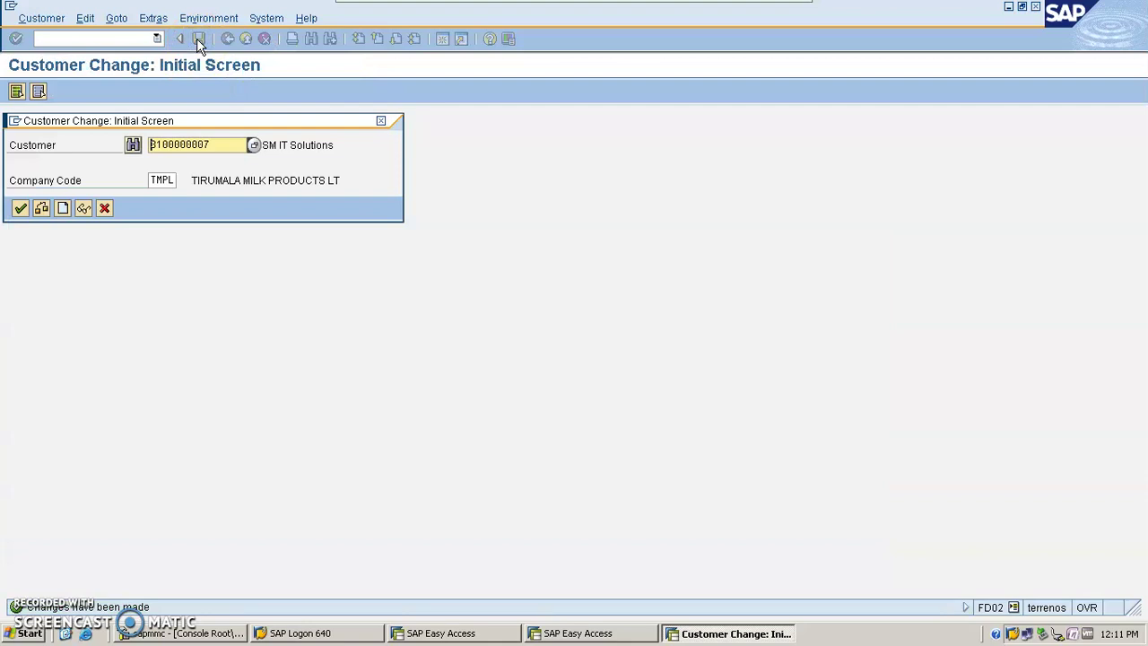
pyautogui.click(20, 208)
# Step: Start the document types transaction OBA7 and open the details of vendor payment type KZ
pyautogui.click(116, 40)
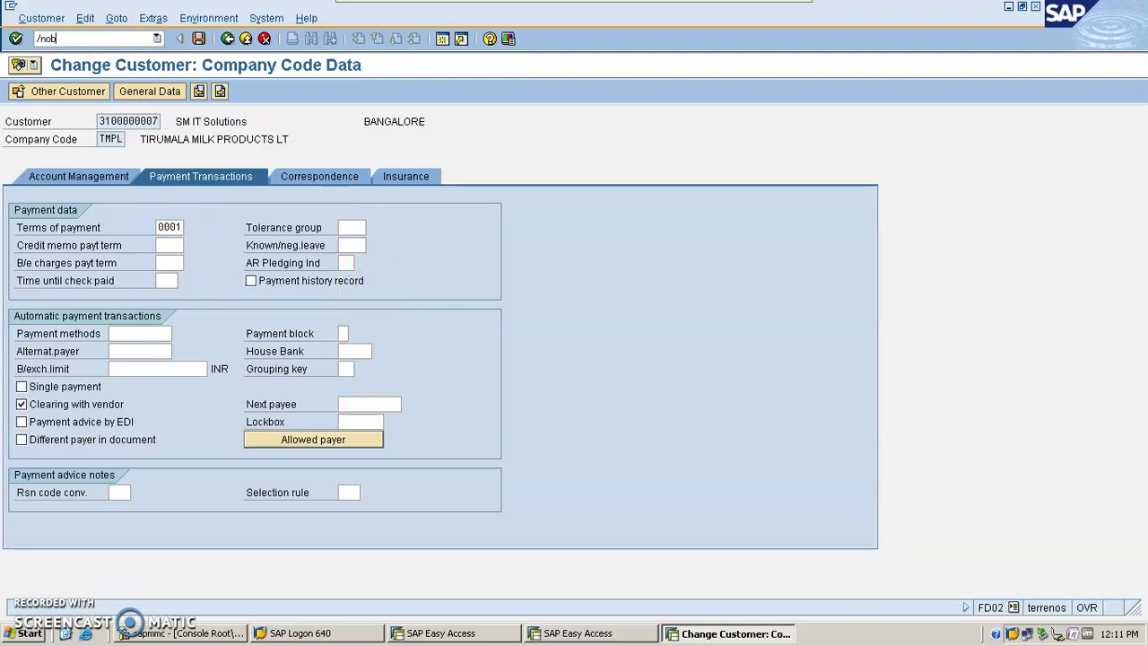
pyautogui.press('Return')
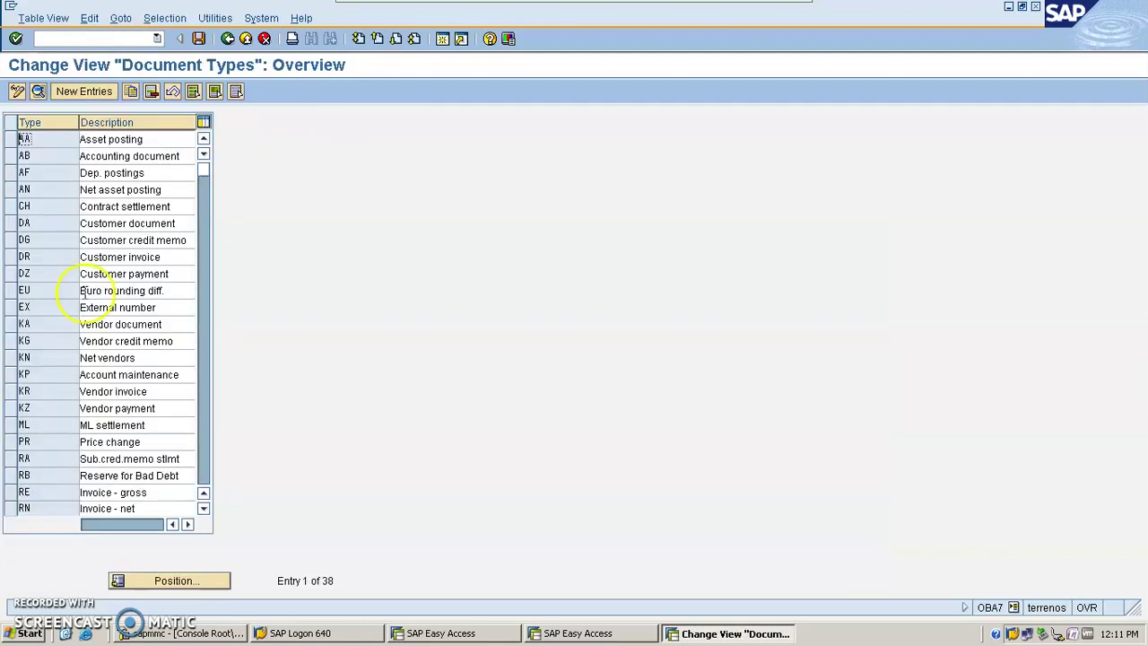
pyautogui.doubleClick(47, 409)
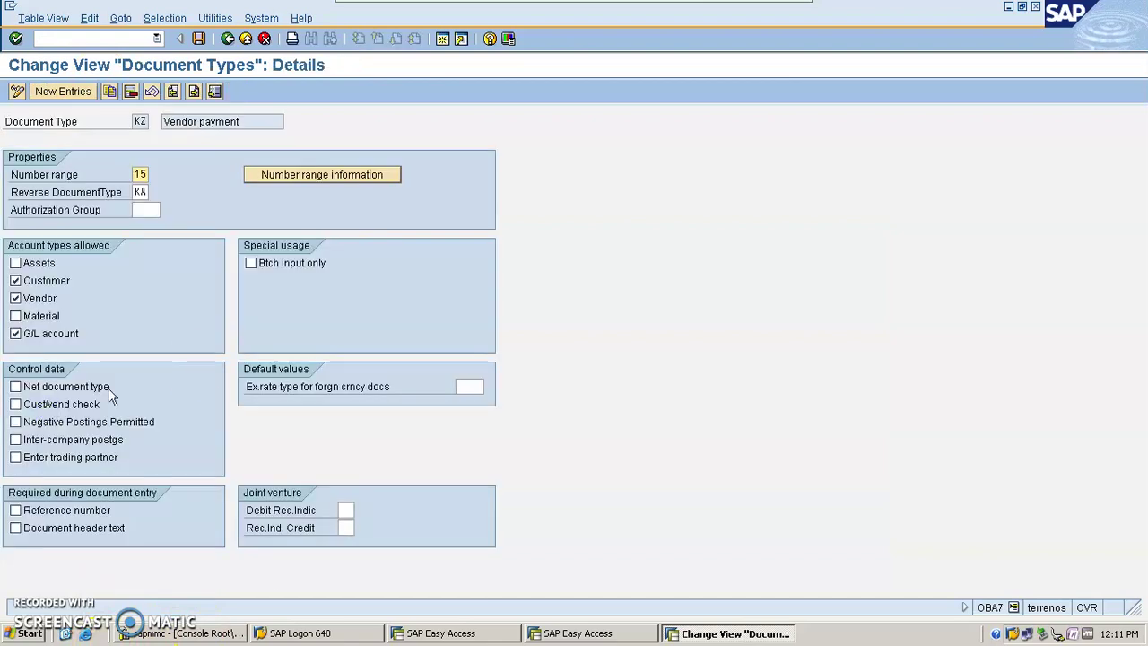
# Step: Look up the accounting document number range intervals for company code TMPL and return to the document type details
pyautogui.click(288, 186)
pyautogui.write('TMPL')
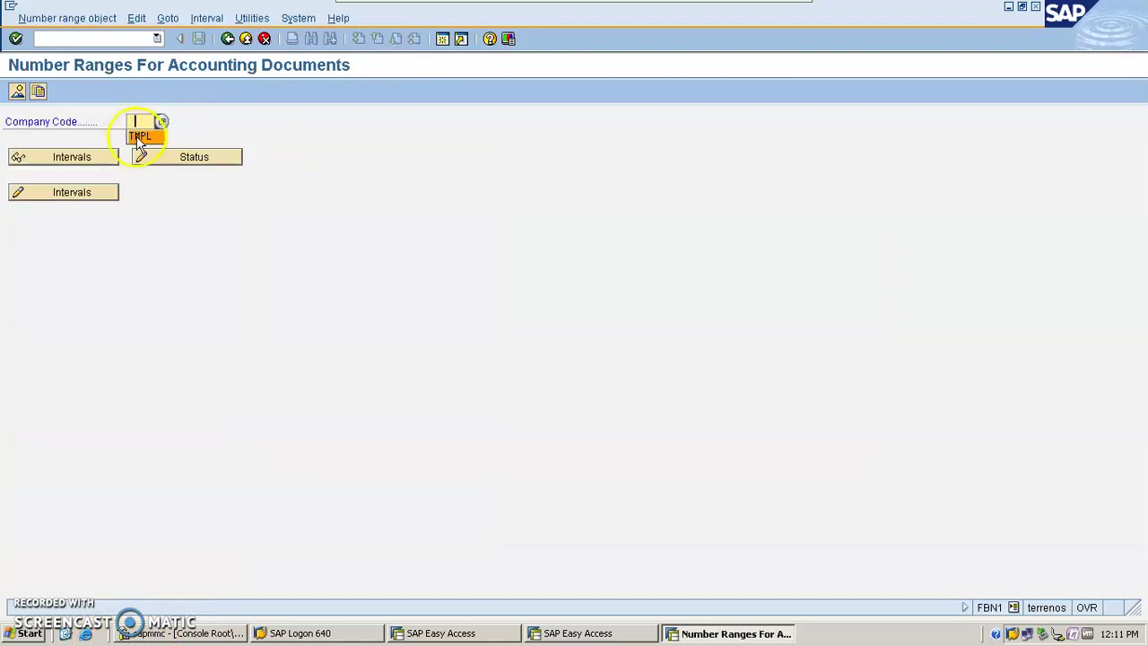
pyautogui.click(81, 190)
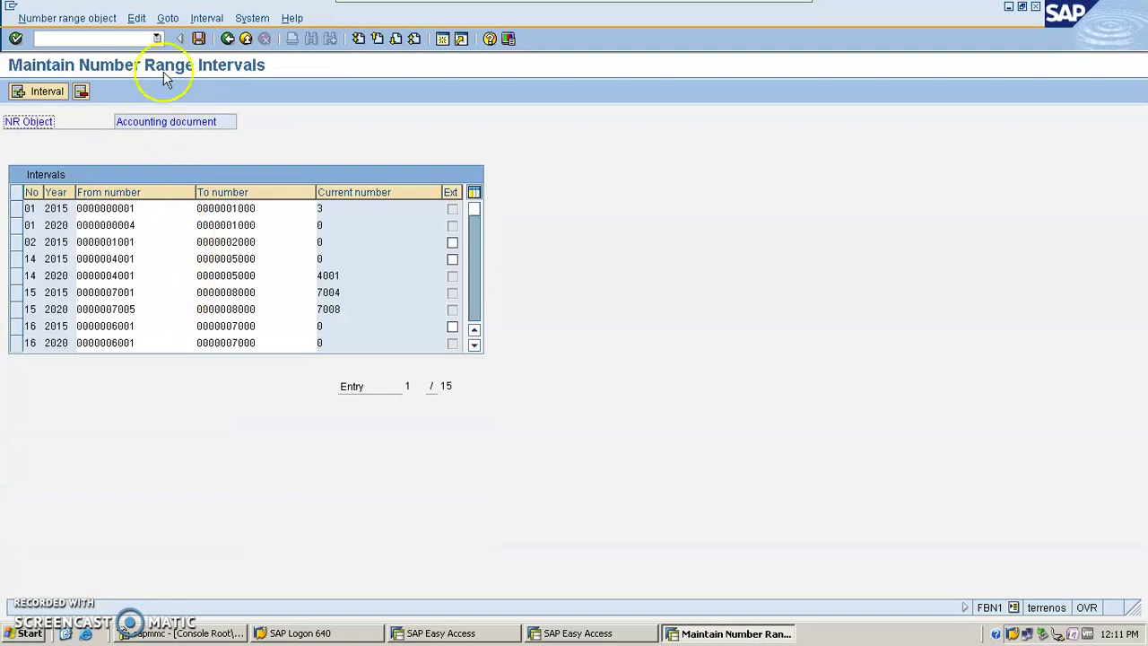
pyautogui.click(228, 39)
pyautogui.click(228, 40)
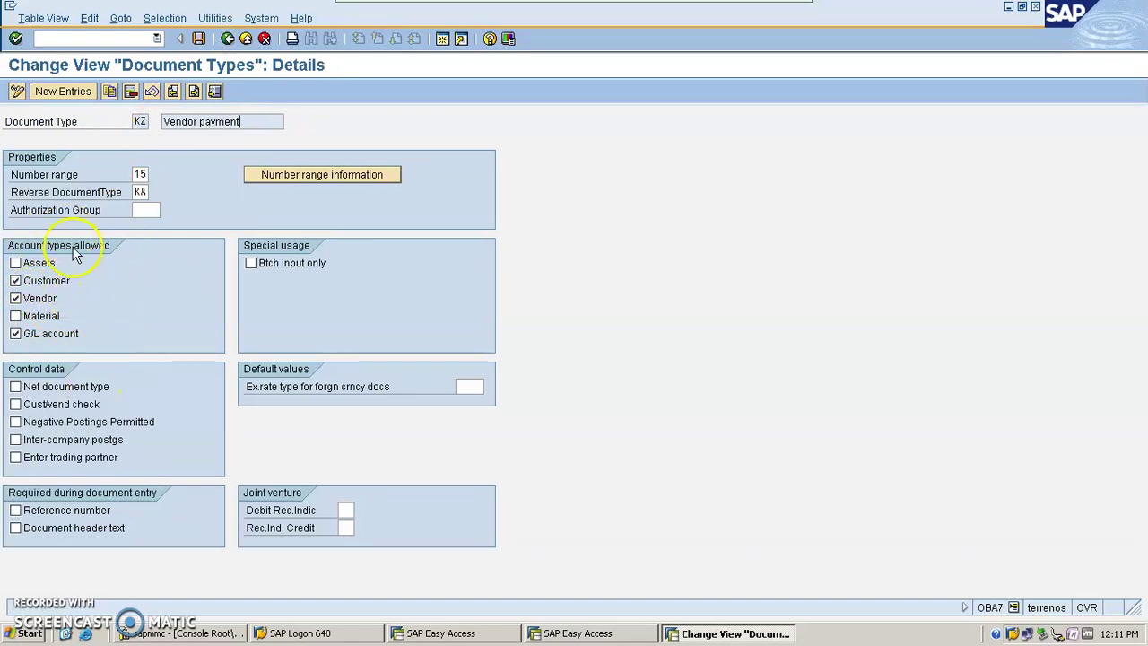
# Step: Examine the number range and allowed account types of customer payment type DZ and return to the document type list
pyautogui.click(227, 39)
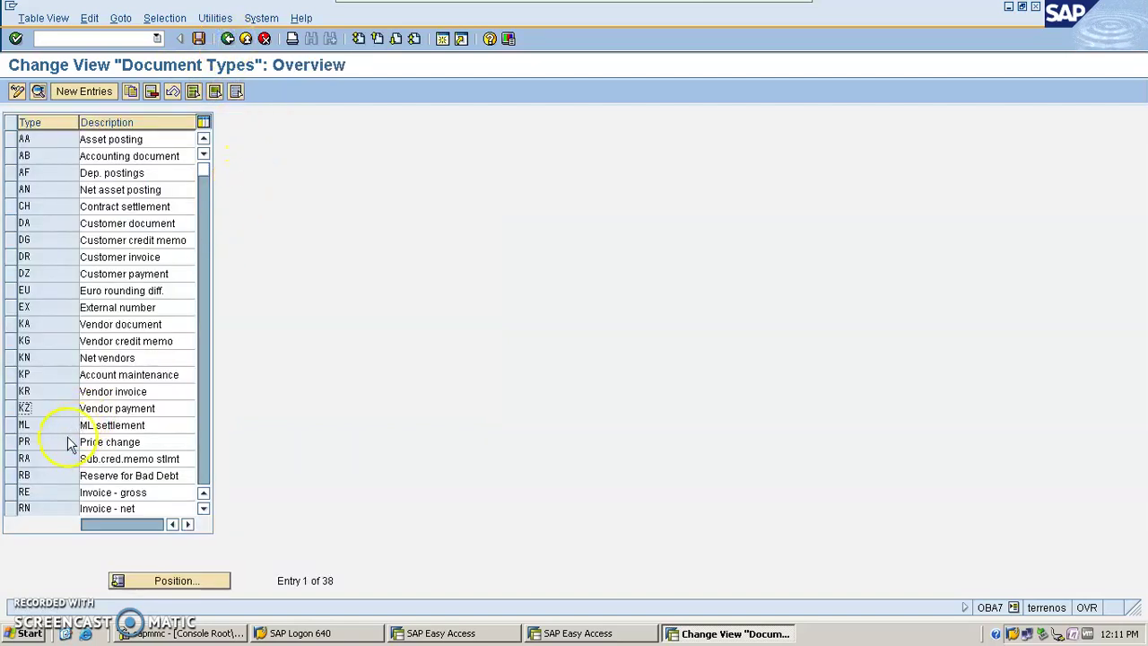
pyautogui.doubleClick(49, 275)
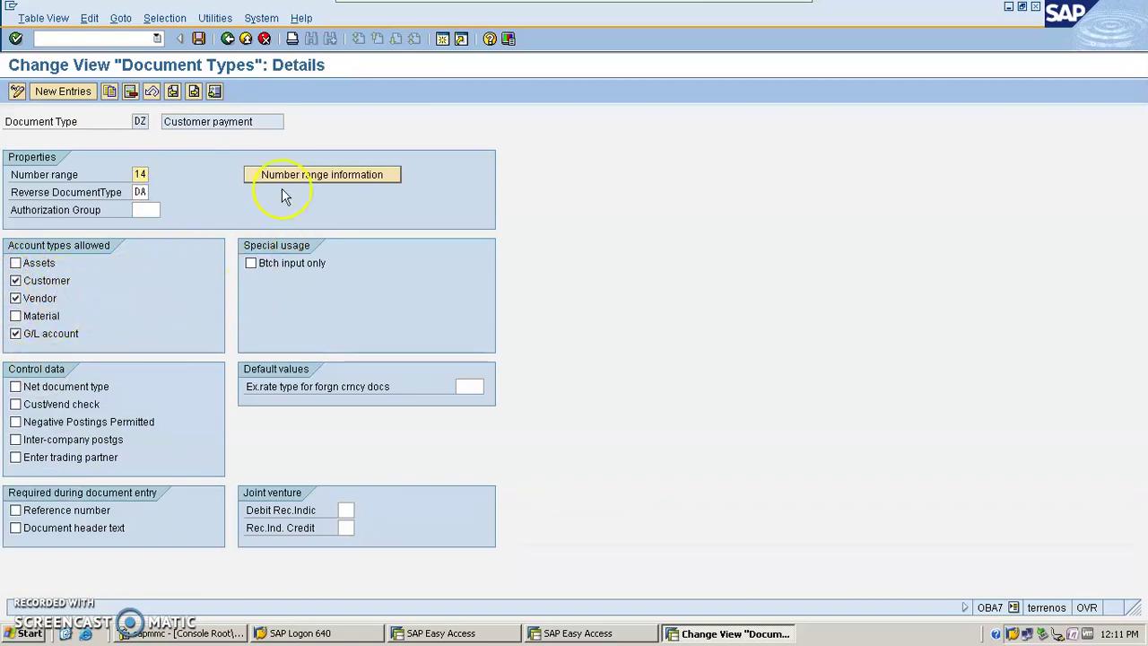
pyautogui.click(228, 39)
# Step: Start the vendor invoice transaction FB60 and choose SM Enterprises as the vendor
pyautogui.click(104, 37)
pyautogui.write('/')
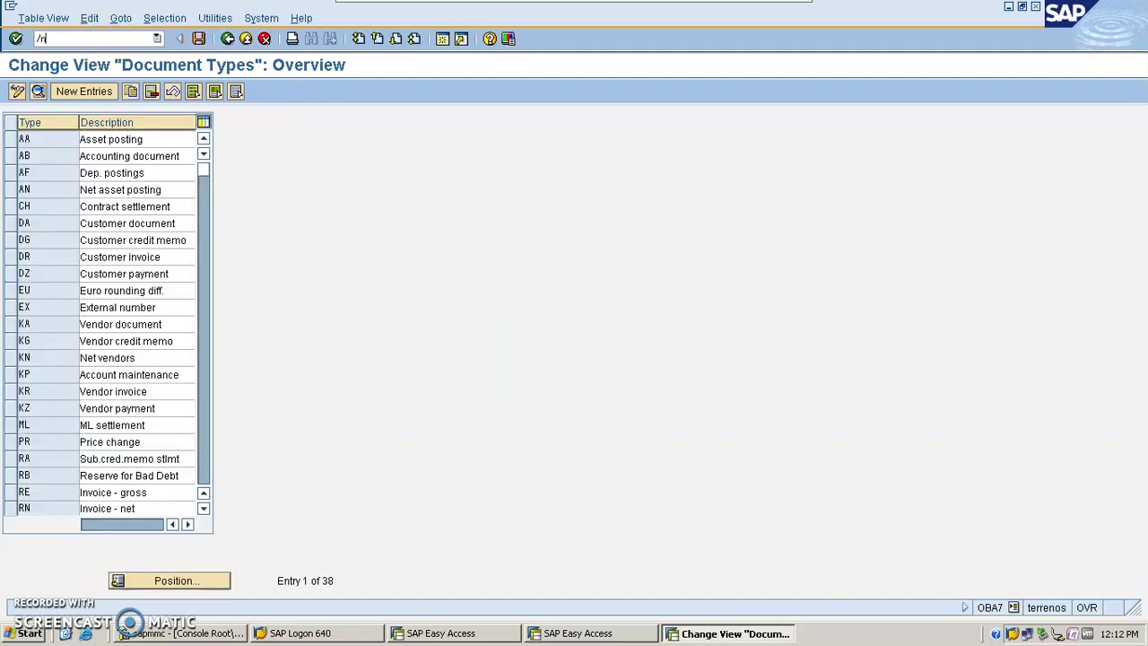
pyautogui.write('n')
pyautogui.press('Return')
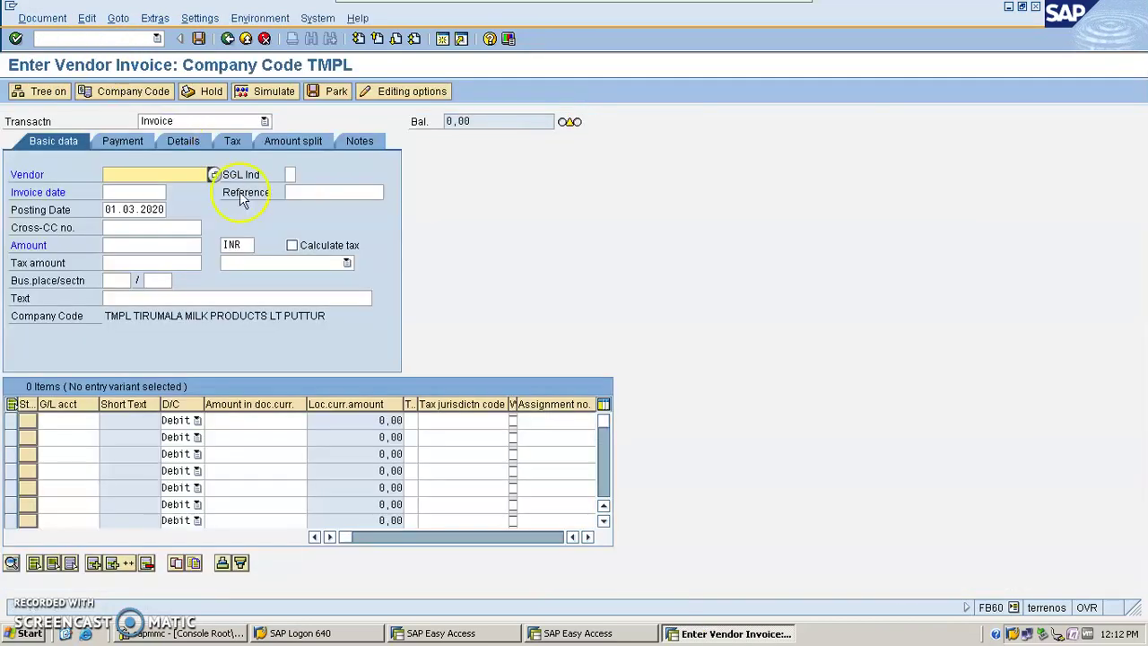
pyautogui.click(213, 174)
pyautogui.press('Return')
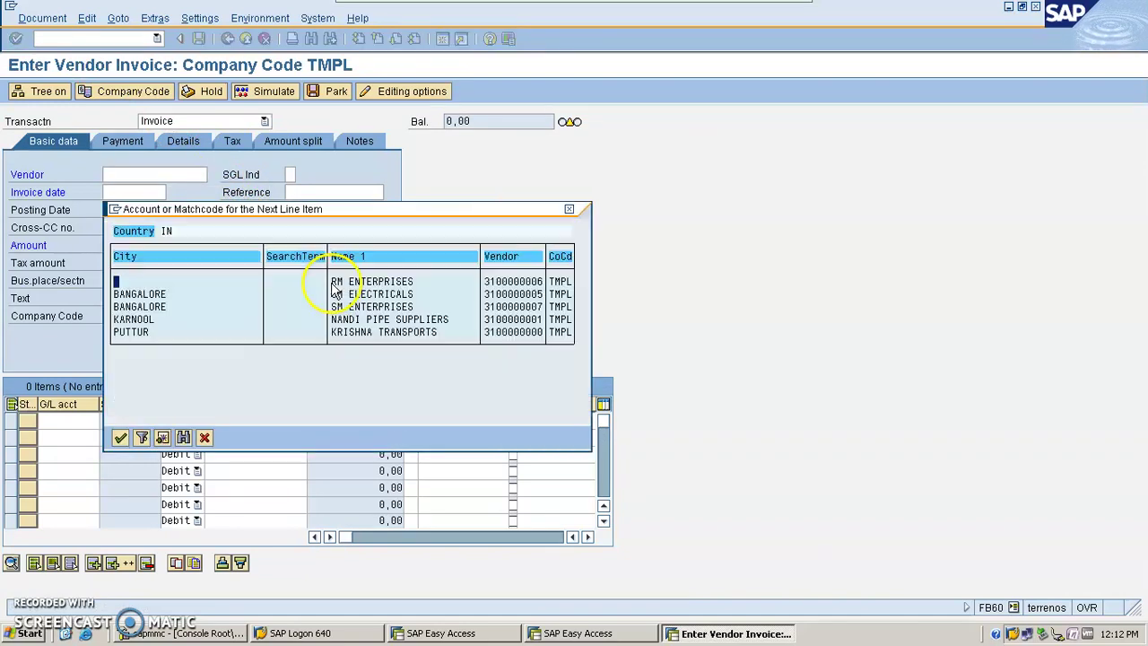
pyautogui.doubleClick(378, 307)
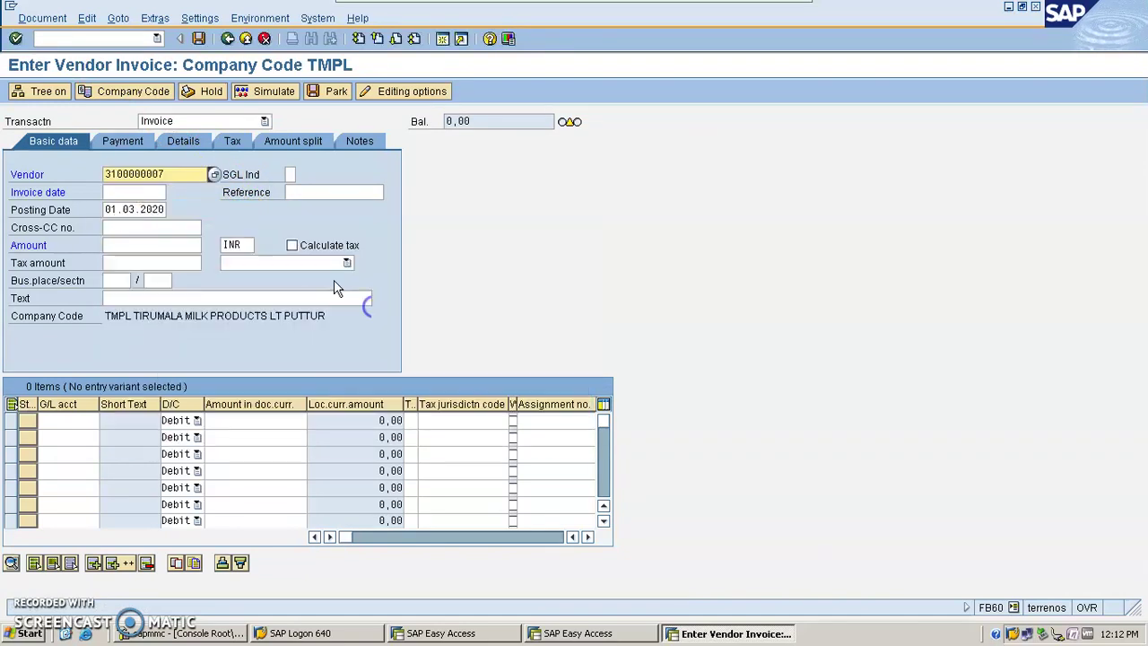
# Step: Set the vendor invoice date to 01.03.2020 and enter the reference 100AAA
pyautogui.click(139, 192)
pyautogui.click(176, 201)
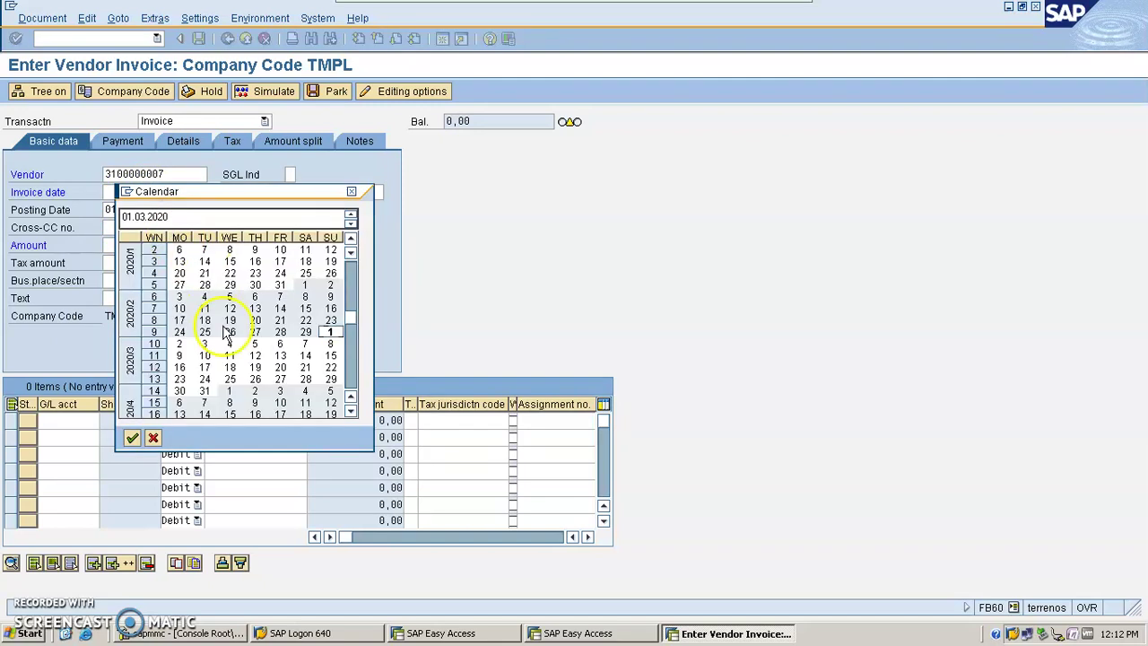
pyautogui.doubleClick(330, 333)
pyautogui.click(318, 195)
pyautogui.write('1')
pyautogui.click(319, 203)
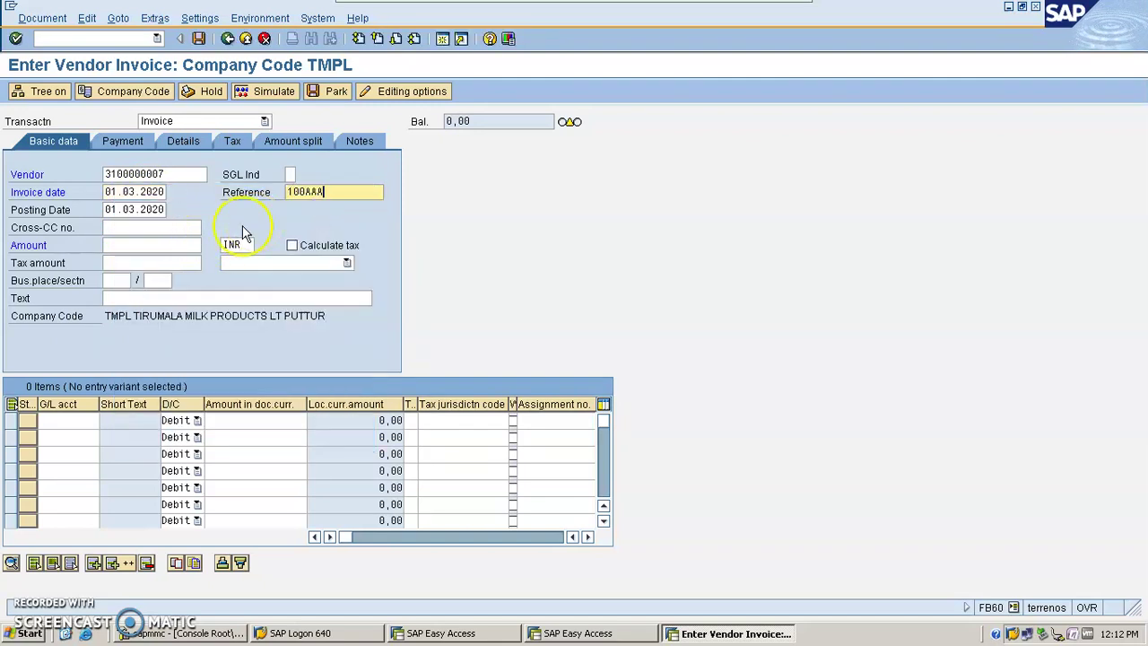
# Step: Set the vendor invoice amount to 1000 INR and enter the text Purchases
pyautogui.click(116, 245)
pyautogui.write('1000')
pyautogui.click(458, 244)
pyautogui.click(154, 301)
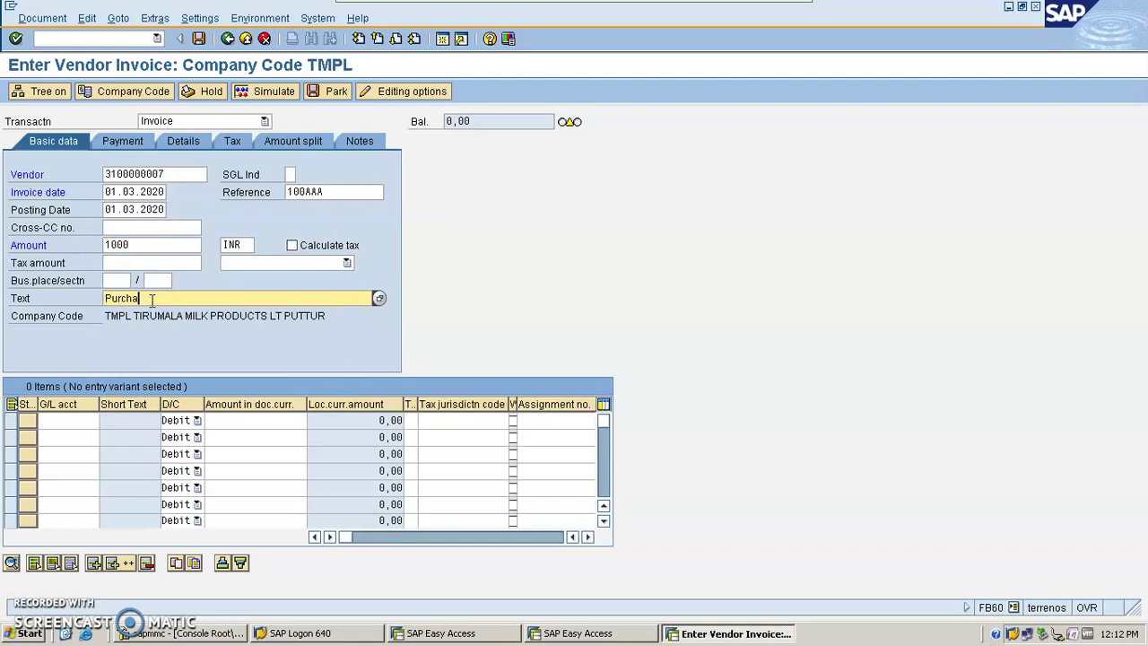
# Step: Enter a debit line item on the Purchases G/L account for 1000
pyautogui.click(81, 422)
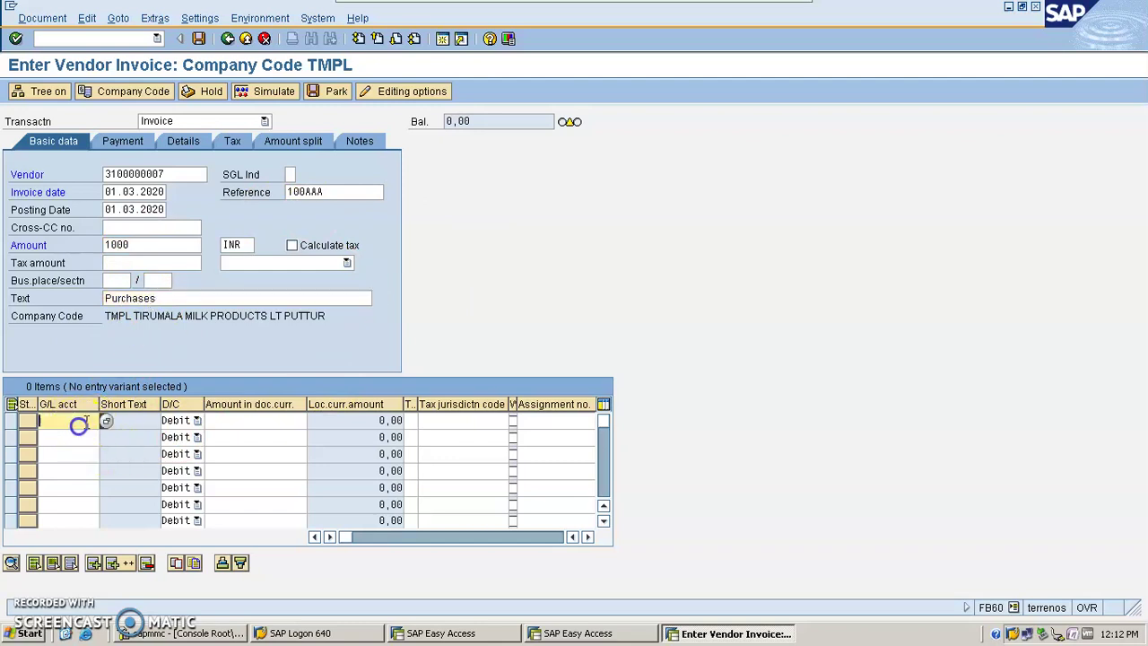
pyautogui.click(104, 423)
pyautogui.press('Return')
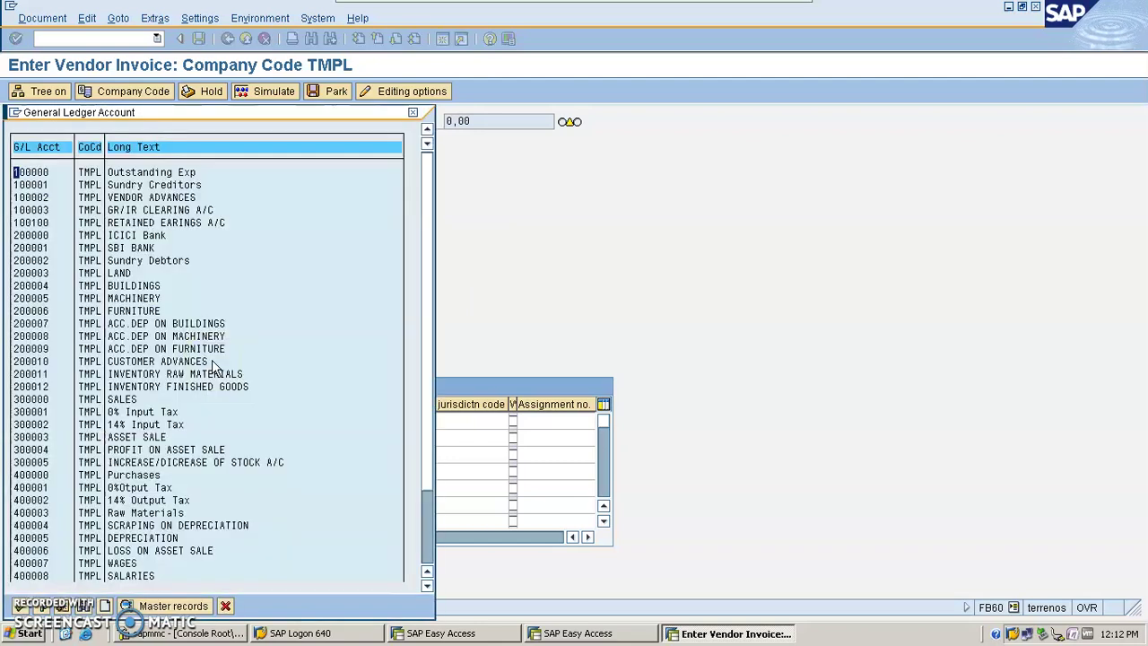
pyautogui.doubleClick(149, 475)
pyautogui.click(276, 420)
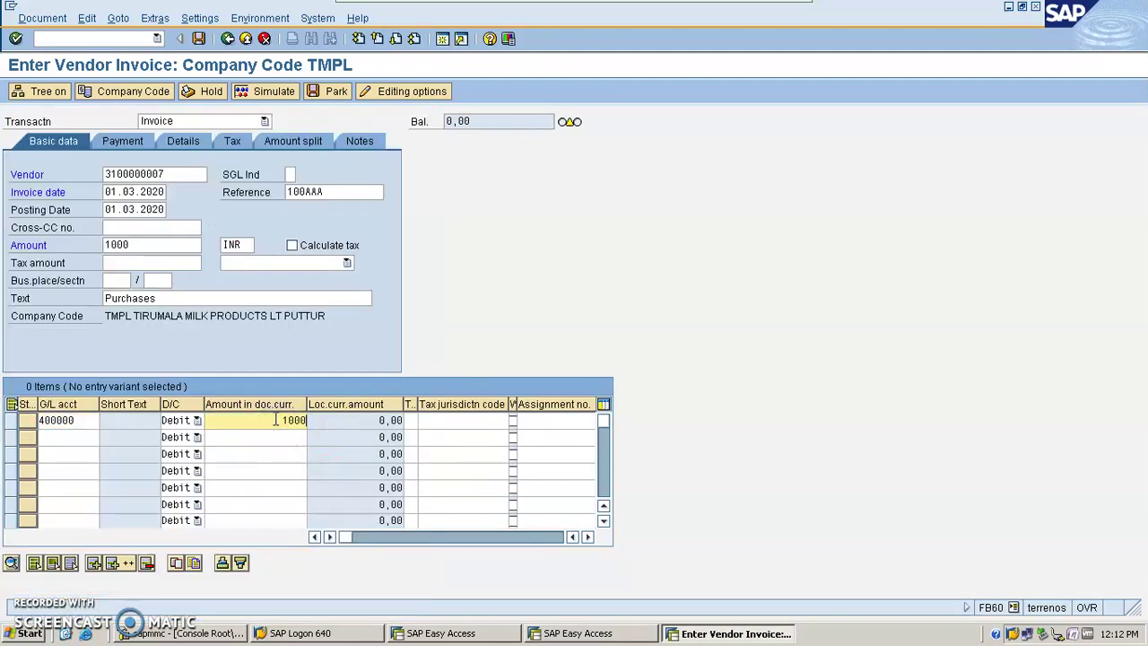
# Step: Assign the ADMINISTRA cost center to the Purchases line item and validate the invoice entries
pyautogui.press('Tab')
pyautogui.press('Tab')
pyautogui.press('Tab')
pyautogui.press('Tab')
pyautogui.press('Tab')
pyautogui.click(448, 434)
pyautogui.press('Tab')
pyautogui.press('Tab')
pyautogui.press('Tab')
pyautogui.press('Tab')
pyautogui.click(376, 422)
pyautogui.press('Return')
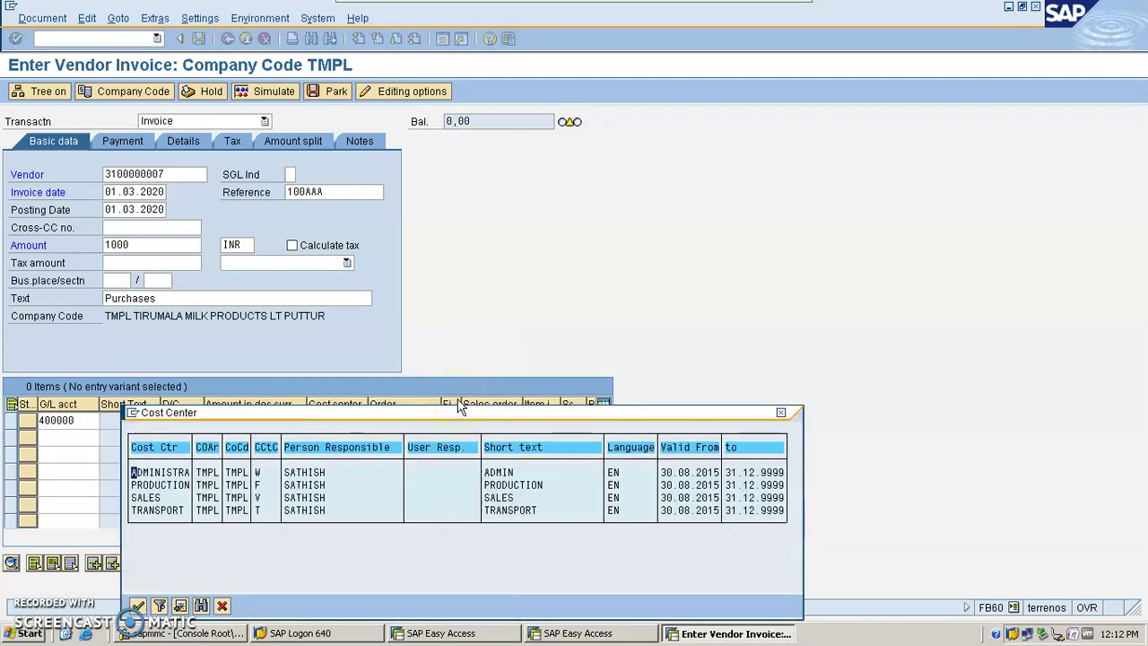
pyautogui.doubleClick(290, 472)
pyautogui.click(517, 265)
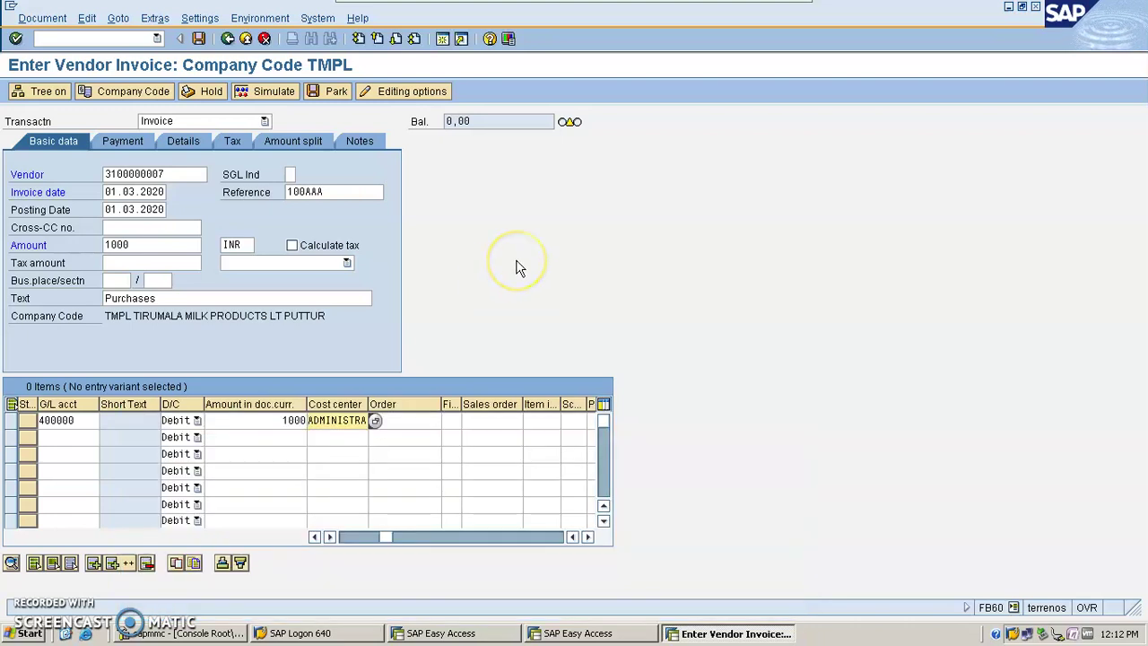
pyautogui.press('Return')
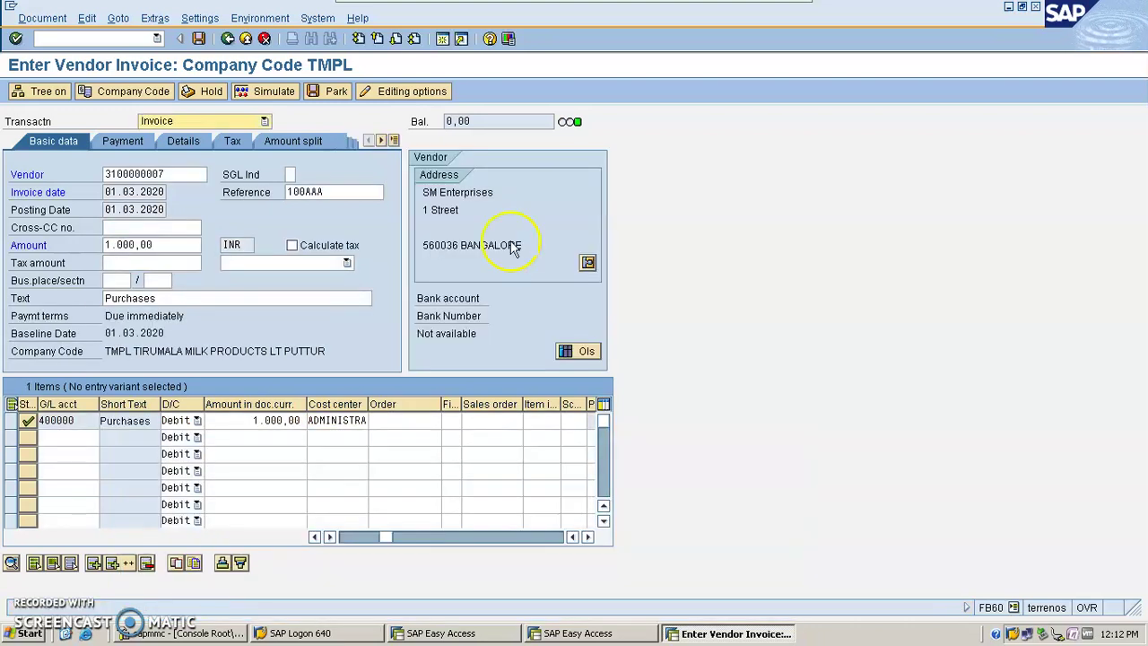
# Step: Simulate the vendor invoice, accept the tax code warning and post the document
pyautogui.click(283, 91)
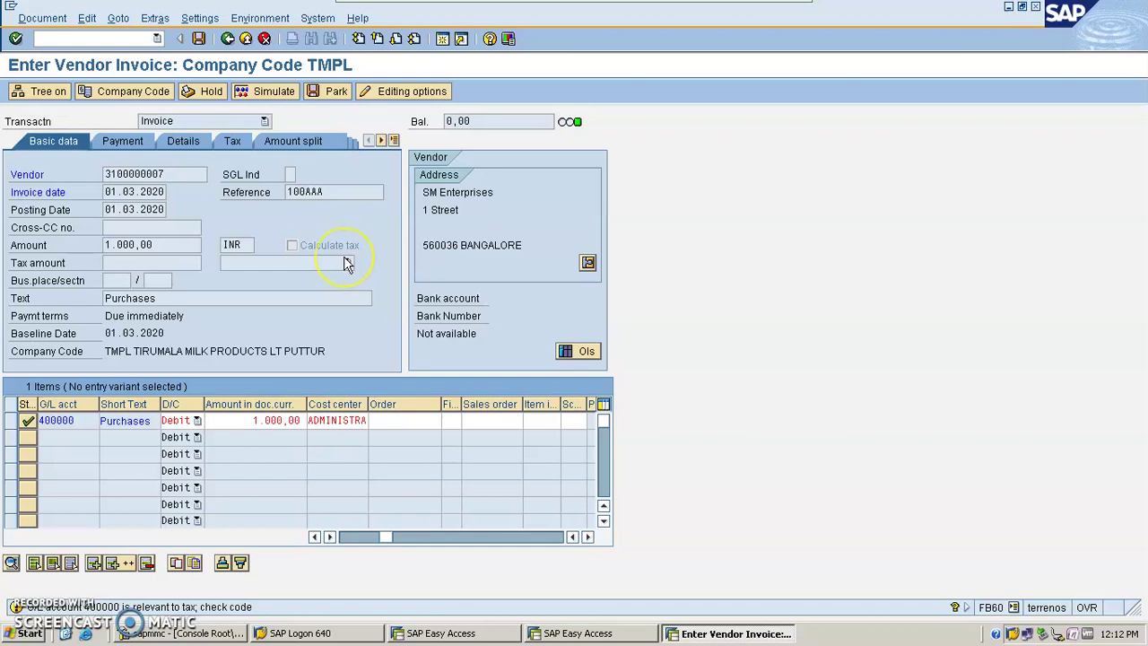
pyautogui.press('Return')
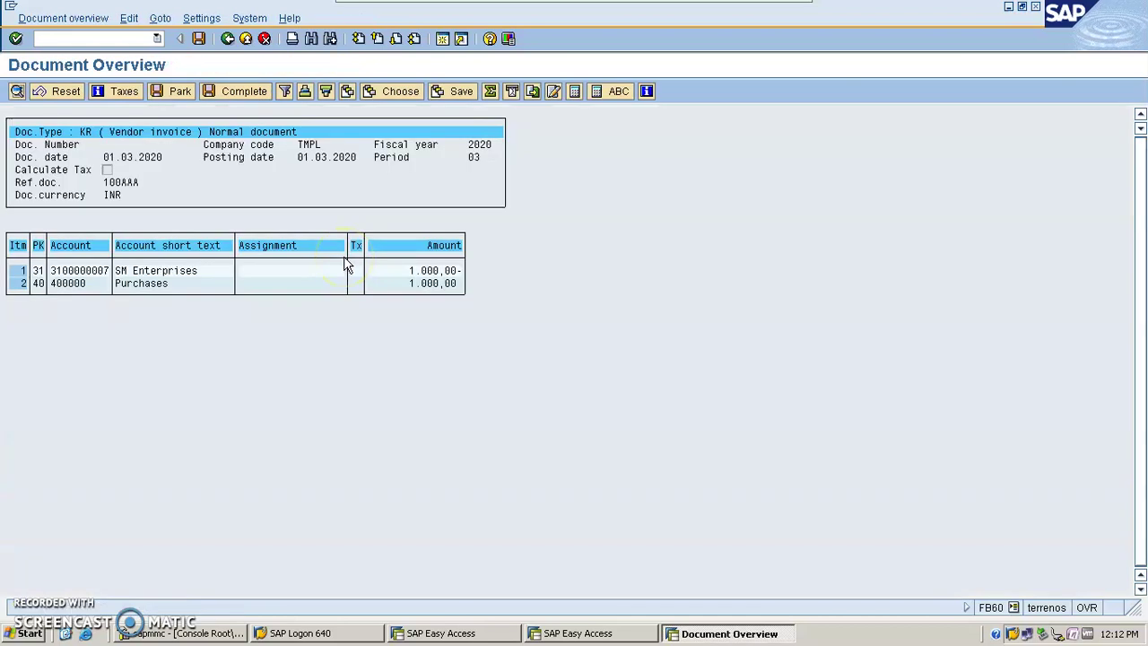
pyautogui.click(197, 39)
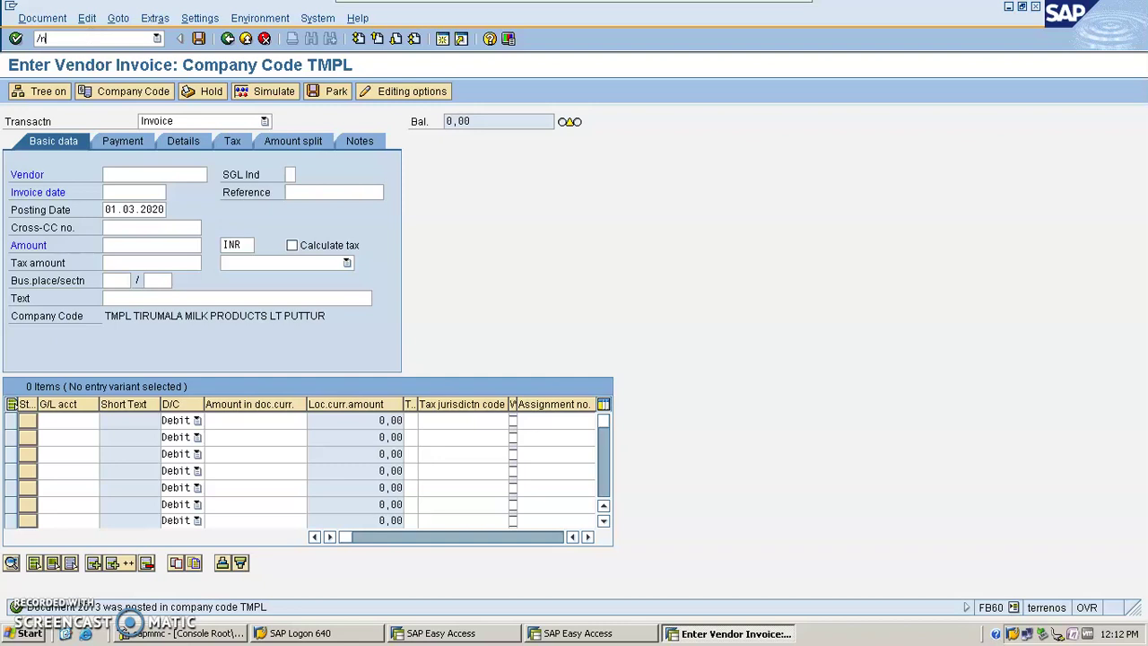
# Step: Start the customer invoice transaction FB70 and choose SM IT Solutions as the customer
pyautogui.write('/n')
pyautogui.press('Return')
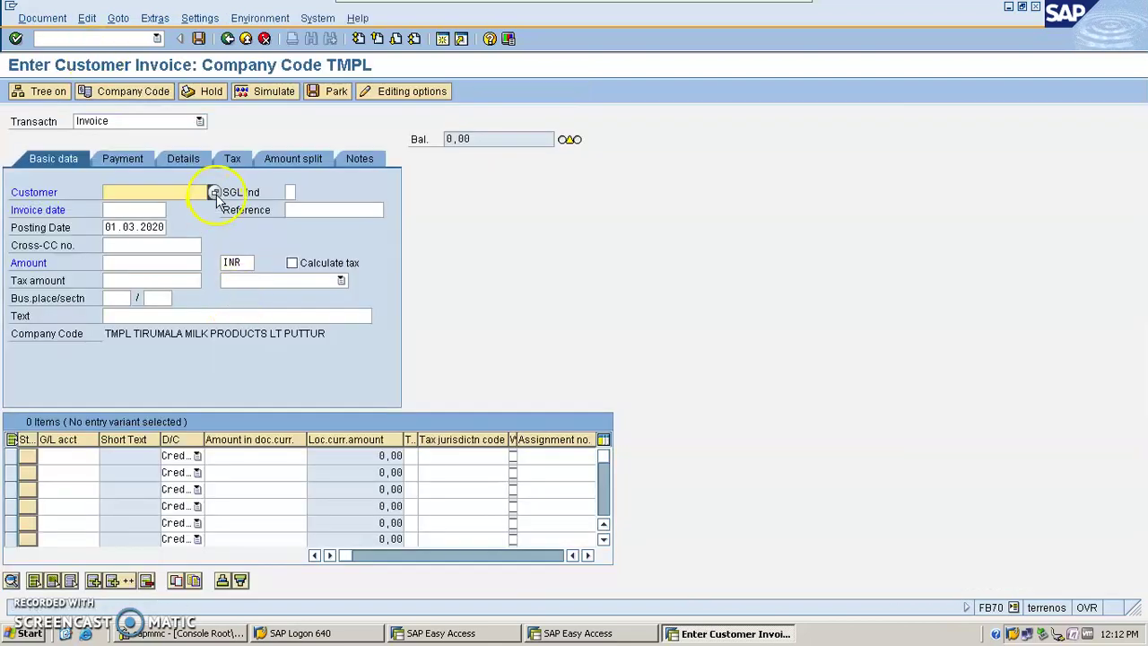
pyautogui.click(212, 194)
pyautogui.press('Return')
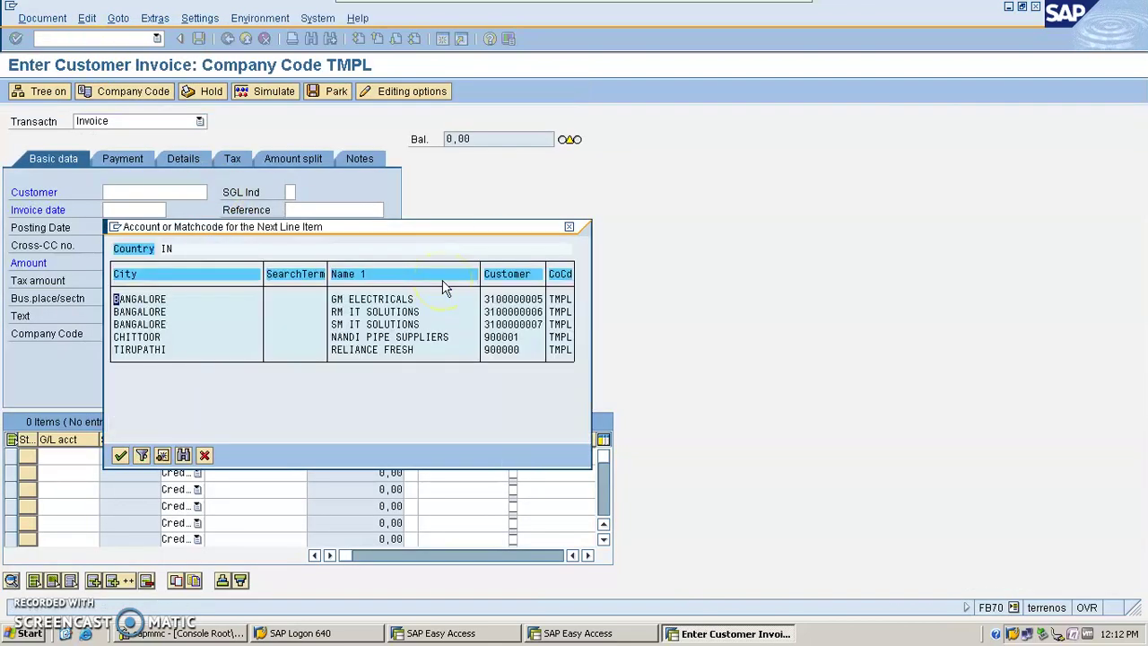
pyautogui.doubleClick(371, 323)
# Step: Fill in the customer invoice header with invoice date 01.03.2020, reference 100AAA1, amount 1500 and text Sales
pyautogui.click(112, 210)
pyautogui.press('F4')
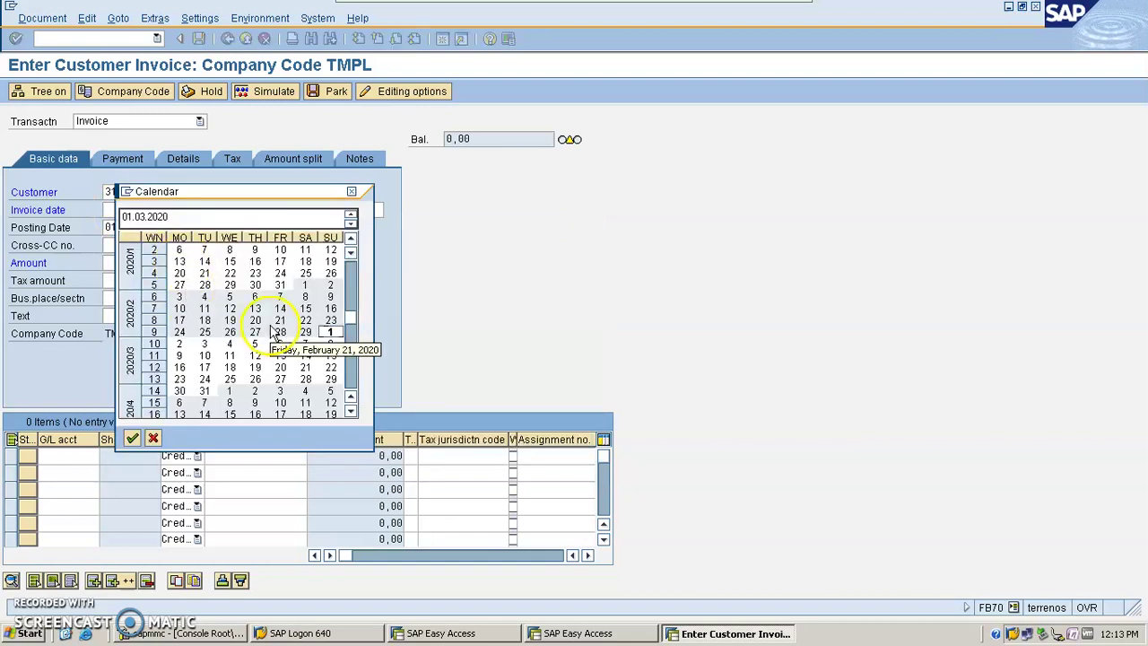
pyautogui.doubleClick(331, 332)
pyautogui.click(314, 212)
pyautogui.write('100AAA1')
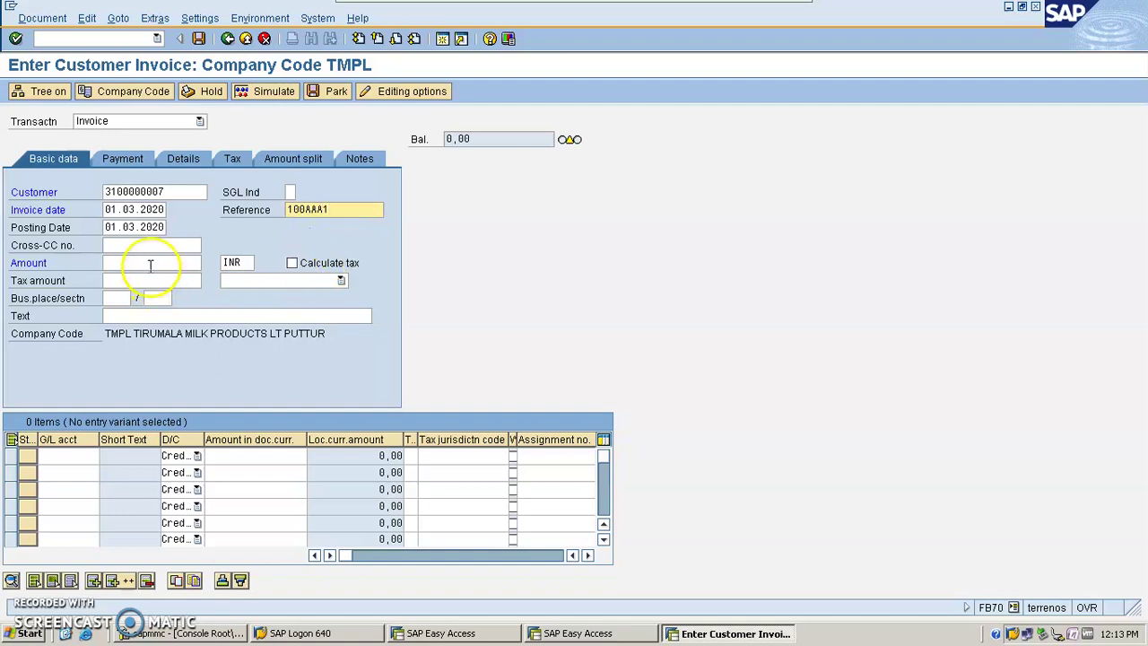
pyautogui.click(150, 265)
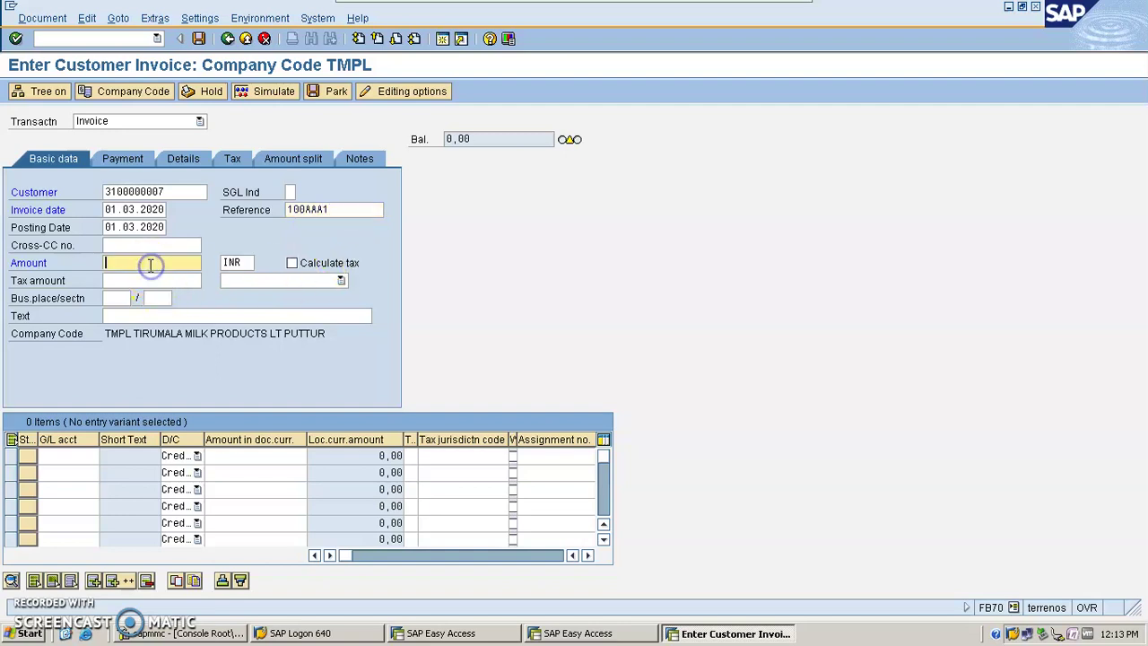
pyautogui.write('1500')
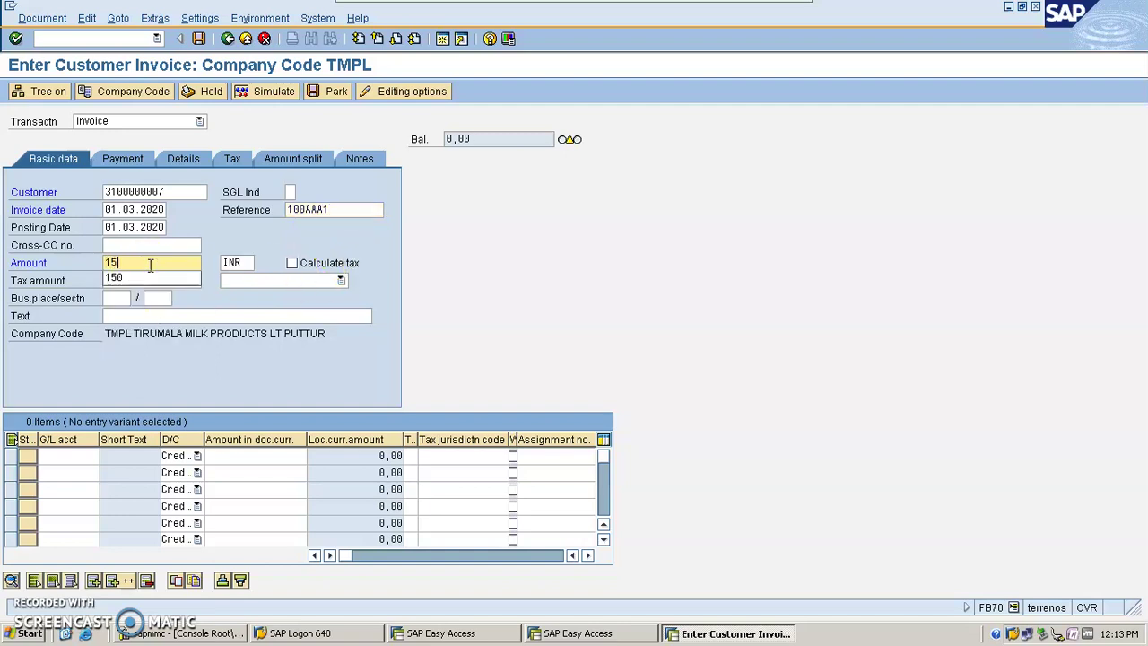
pyautogui.click(161, 318)
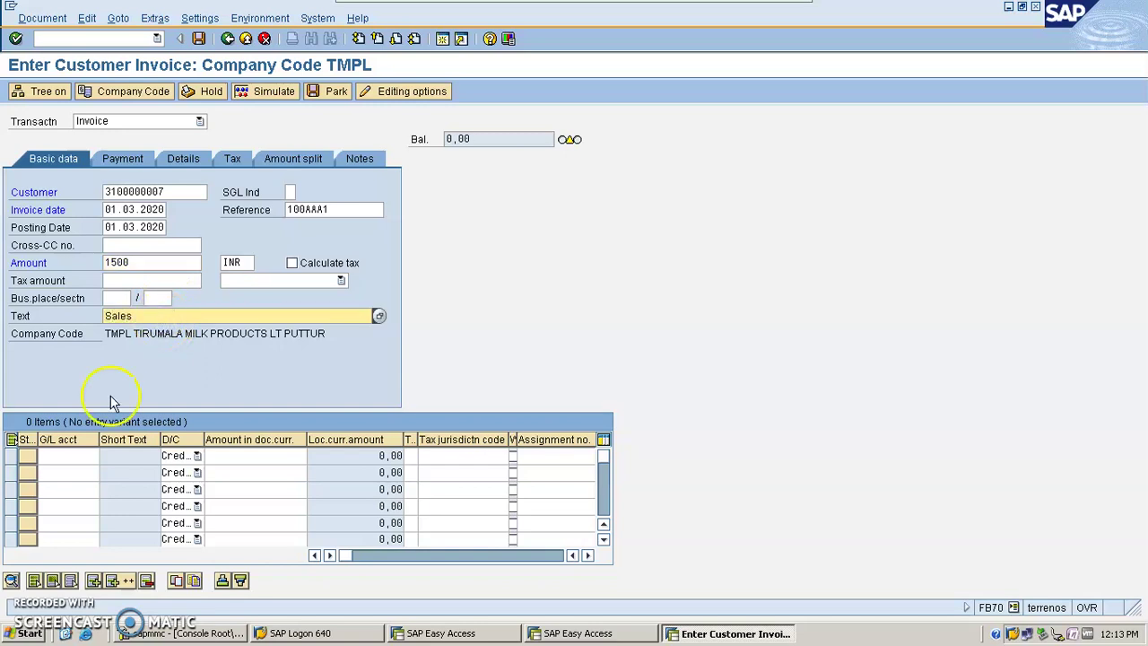
# Step: Enter a credit line item on the Sales G/L account for 1500 and validate the entries
pyautogui.click(66, 458)
pyautogui.press('F4')
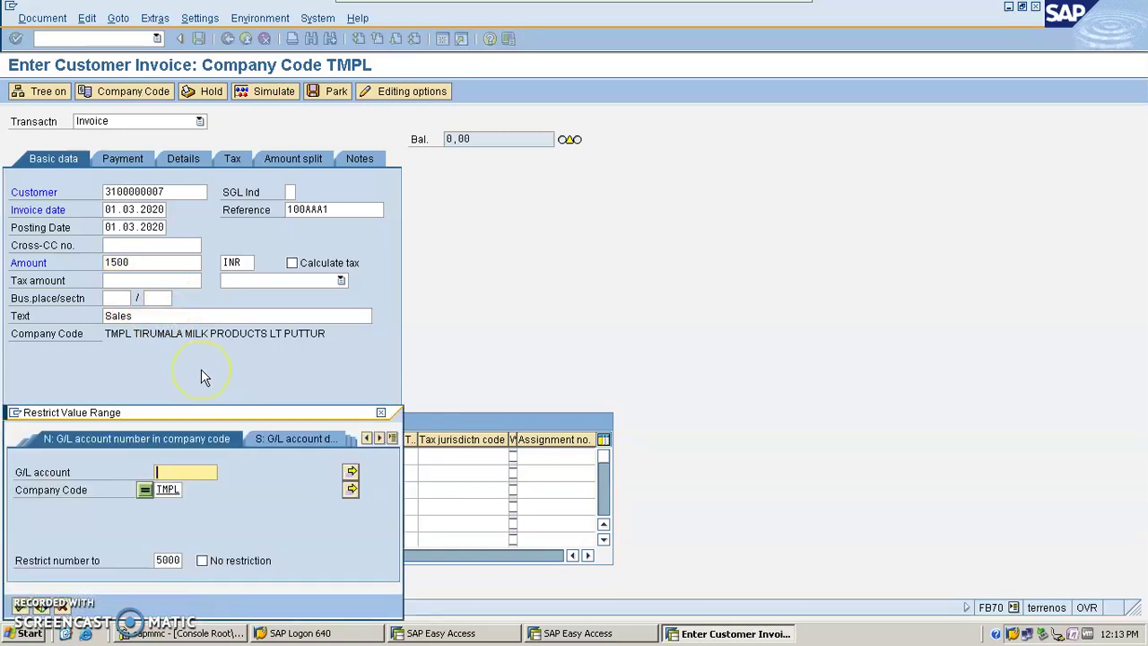
pyautogui.press('Return')
pyautogui.doubleClick(128, 401)
pyautogui.press('Tab')
pyautogui.write('1500')
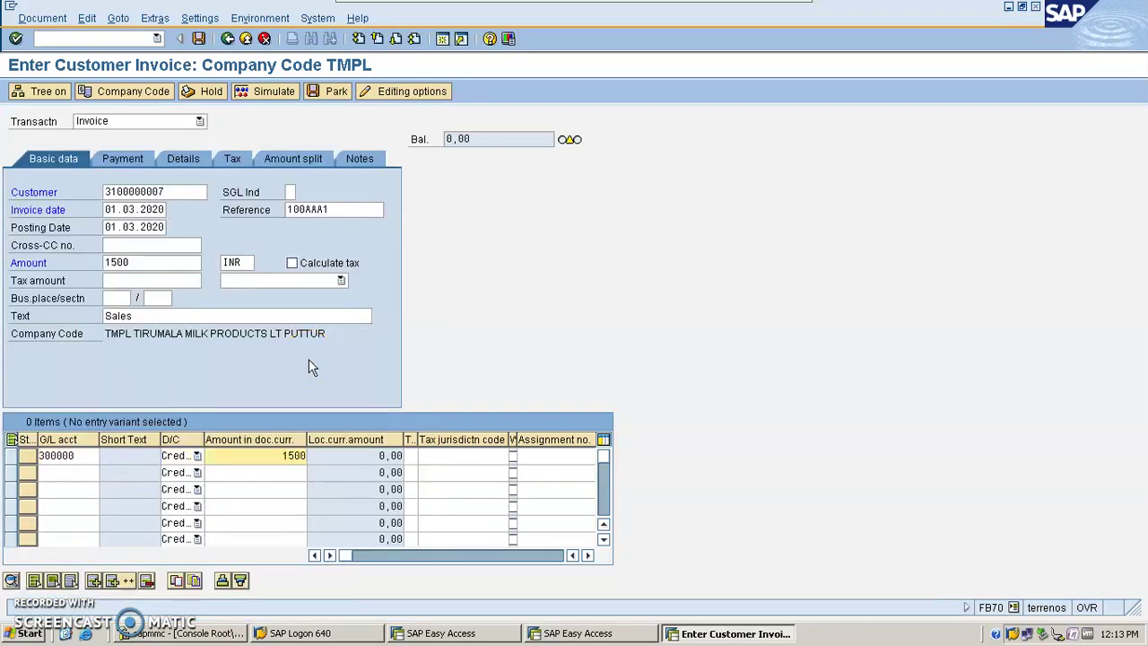
pyautogui.press('Return')
pyautogui.press('Return')
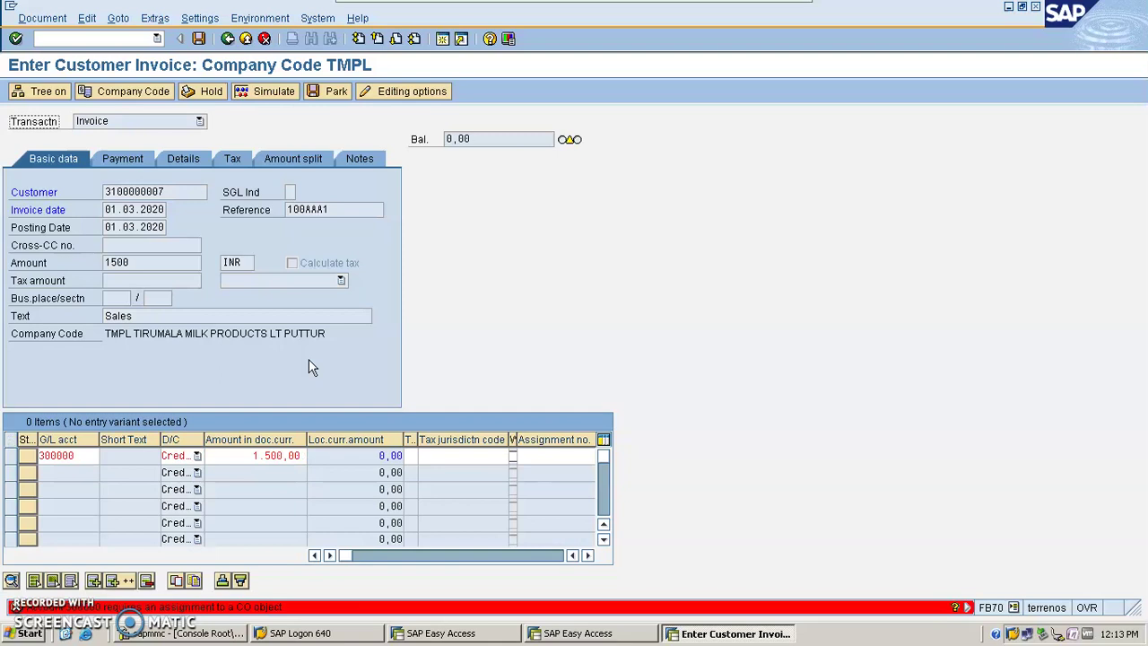
# Step: Assign the SALES profit center to the Sales line item and accept the account assignment warnings
pyautogui.click(550, 505)
pyautogui.press('Tab')
pyautogui.press('Tab')
pyautogui.press('Tab')
pyautogui.press('Tab')
pyautogui.press('Tab')
pyautogui.press('Tab')
pyautogui.press('Tab')
pyautogui.press('Tab')
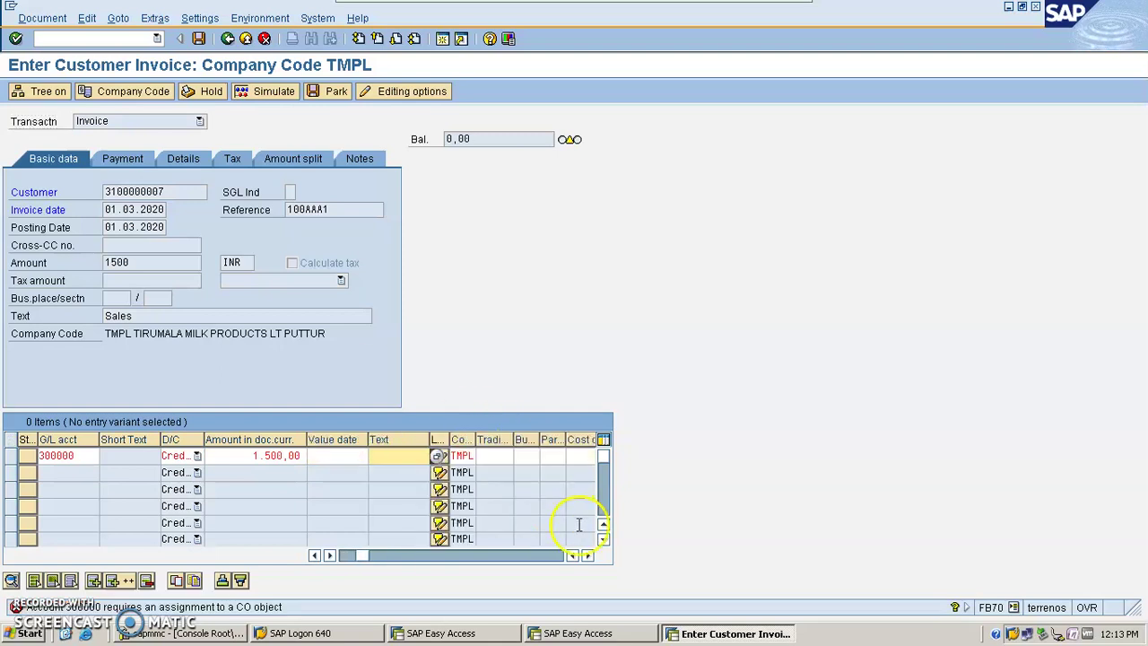
pyautogui.press('Tab')
pyautogui.press('Tab')
pyautogui.press('Tab')
pyautogui.press('Tab')
pyautogui.press('Tab')
pyautogui.press('Tab')
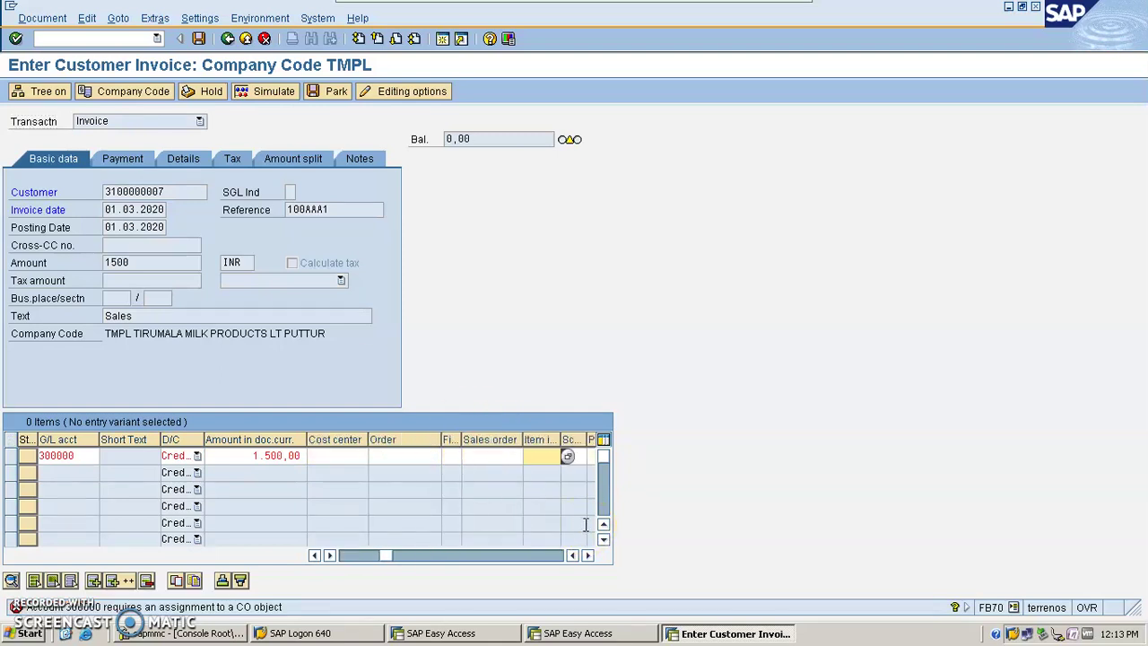
pyautogui.click(431, 459)
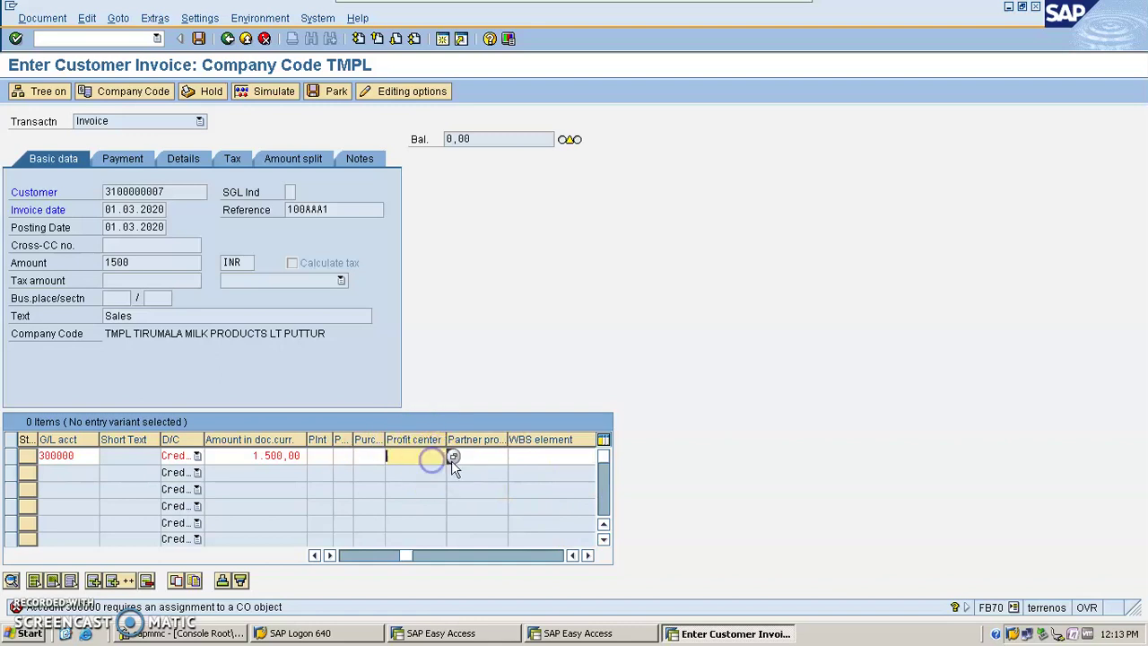
pyautogui.press('F4')
pyautogui.press('Escape')
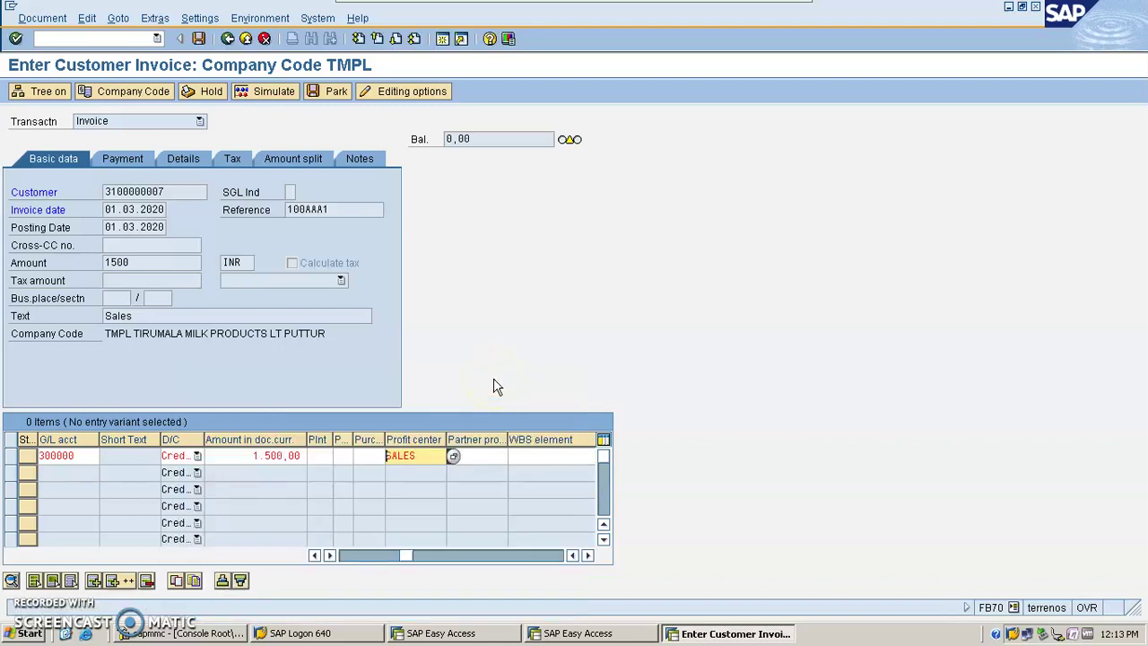
pyautogui.press('Return')
pyautogui.press('Return')
pyautogui.press('Return')
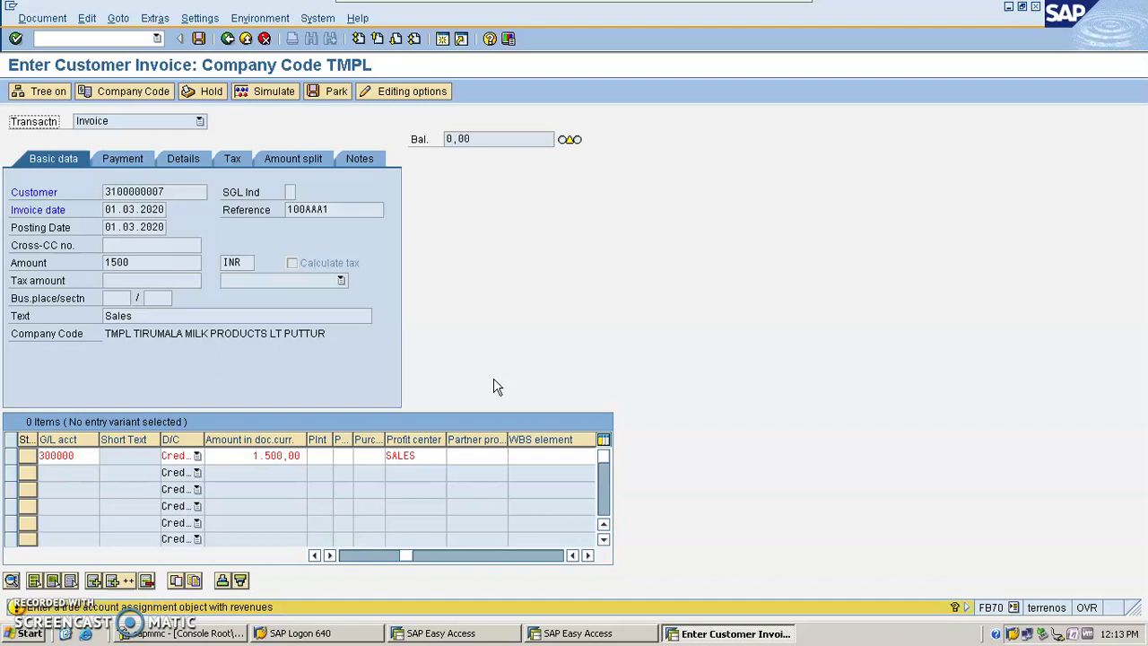
pyautogui.press('Return')
# Step: Simulate the customer invoice and post the document
pyautogui.click(274, 90)
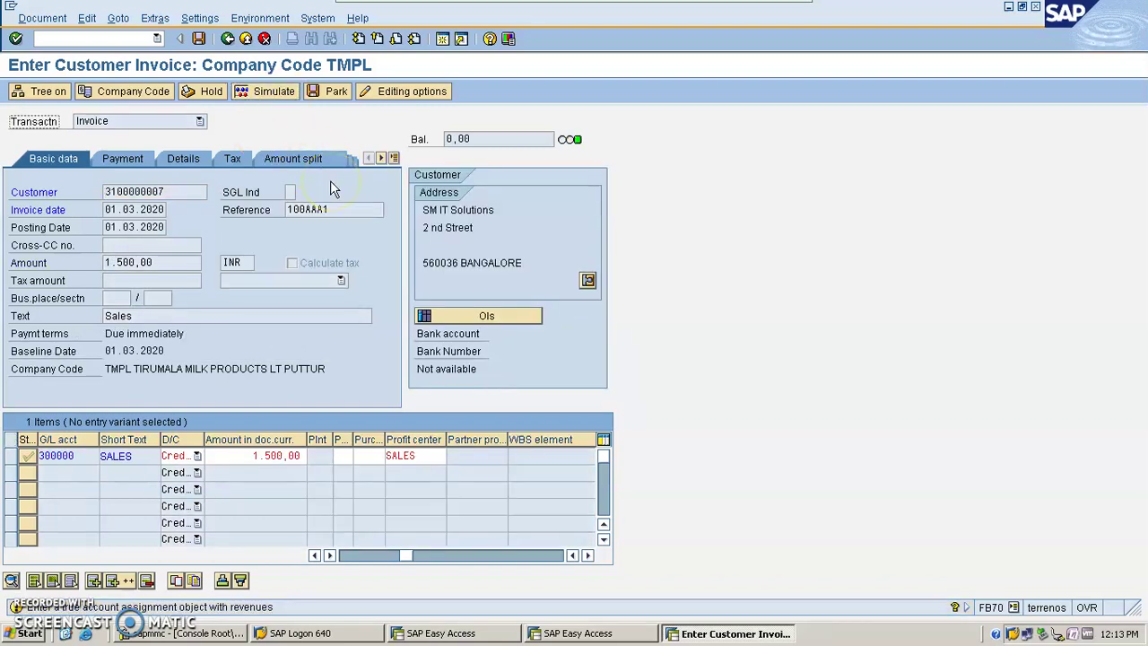
pyautogui.press('Return')
pyautogui.click(228, 39)
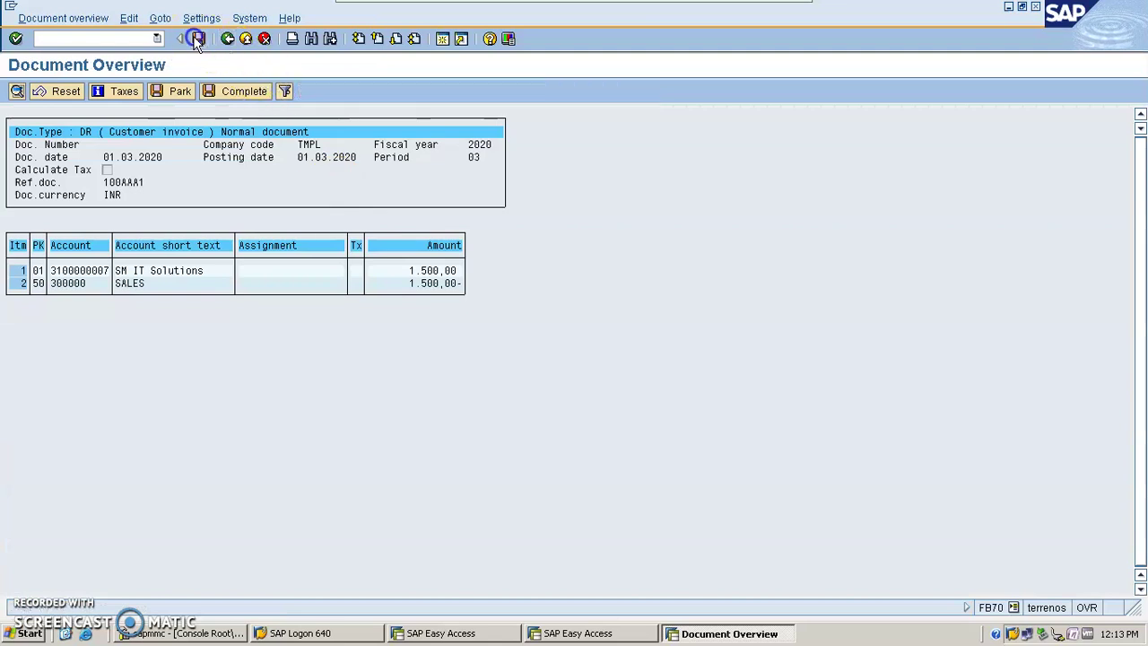
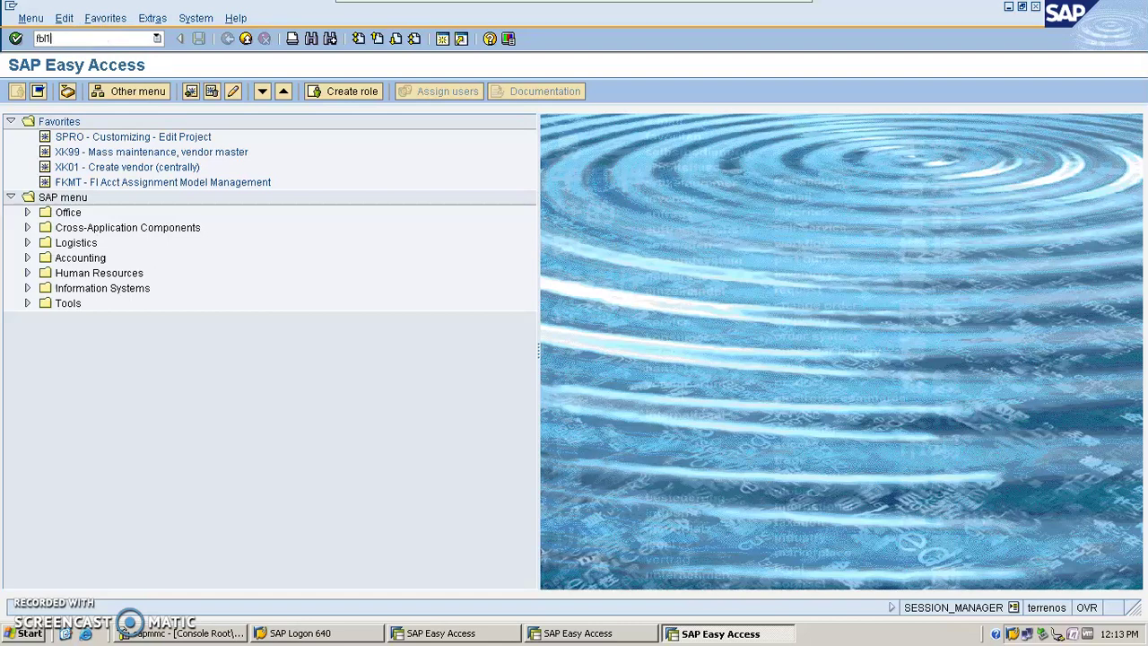
# Step: Run the vendor line item display FBL1N for SM Enterprises' open items, excluding customer items
pyautogui.write('fbl1n')
pyautogui.press('Return')
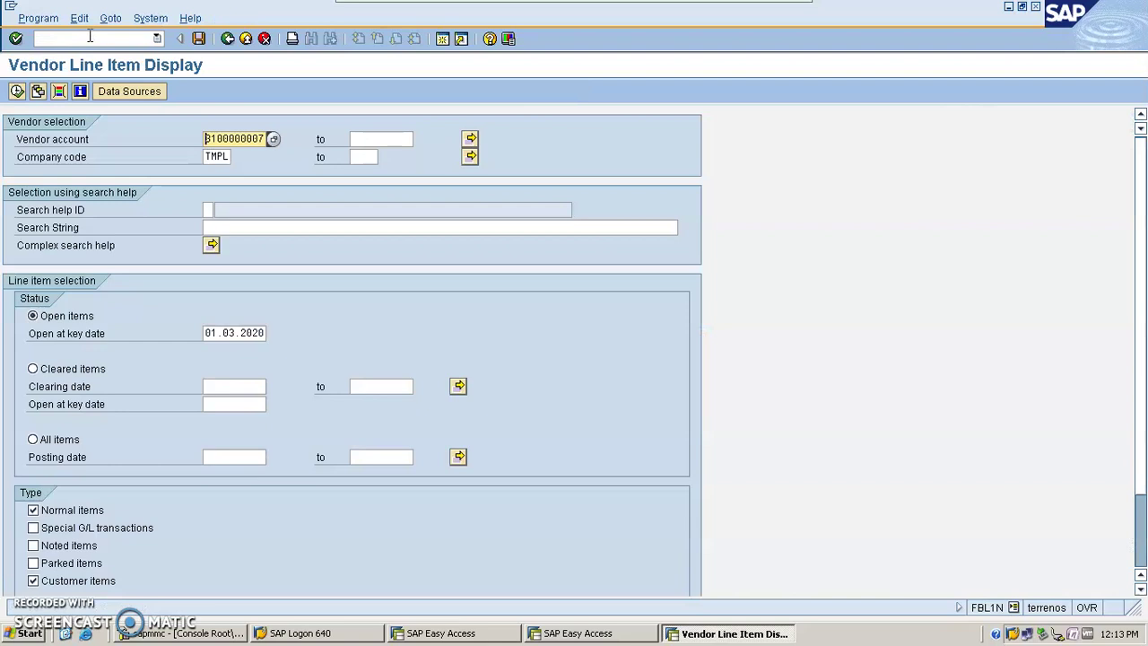
pyautogui.click(64, 585)
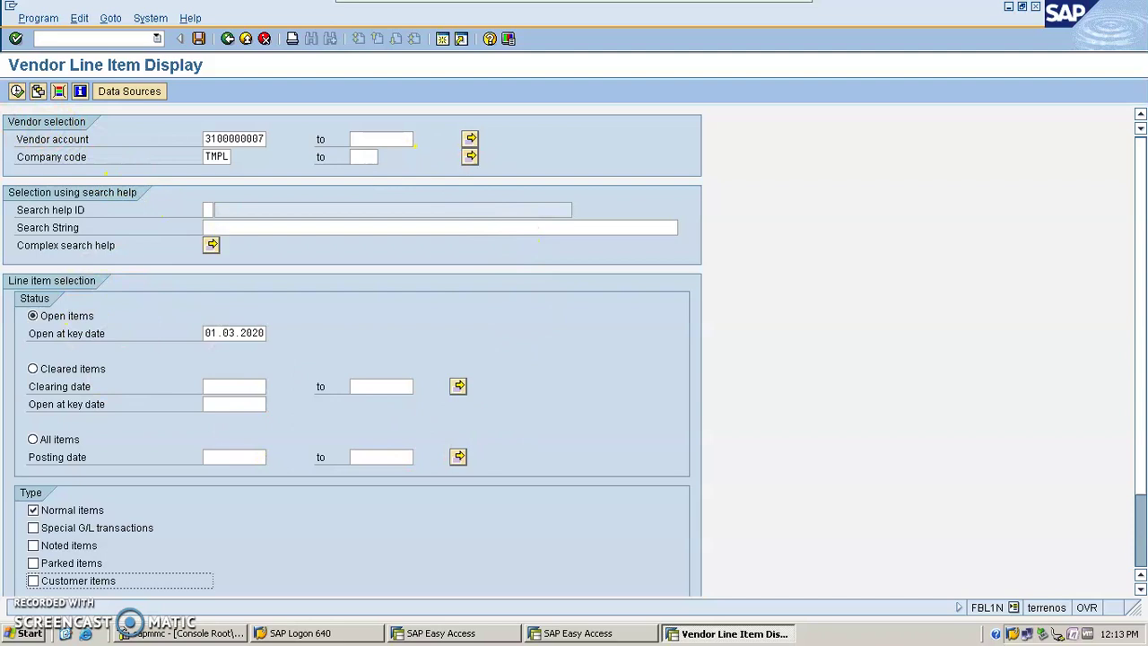
pyautogui.click(17, 91)
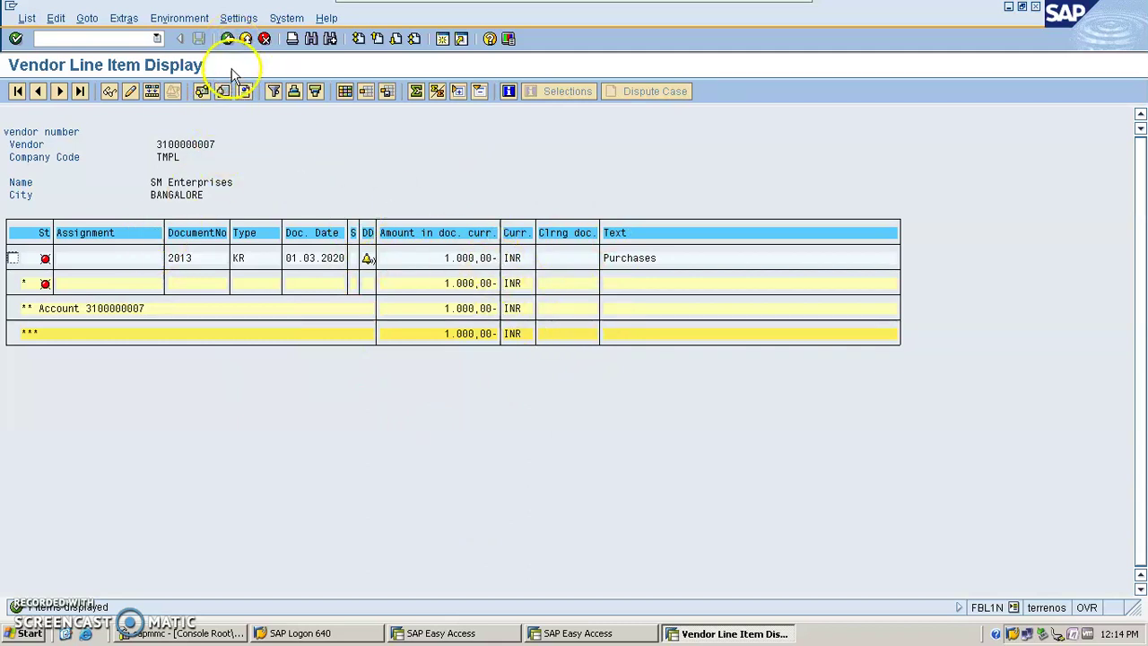
# Step: Rerun the vendor line item display with customer items included and examine the purchase and sales entries
pyautogui.click(228, 38)
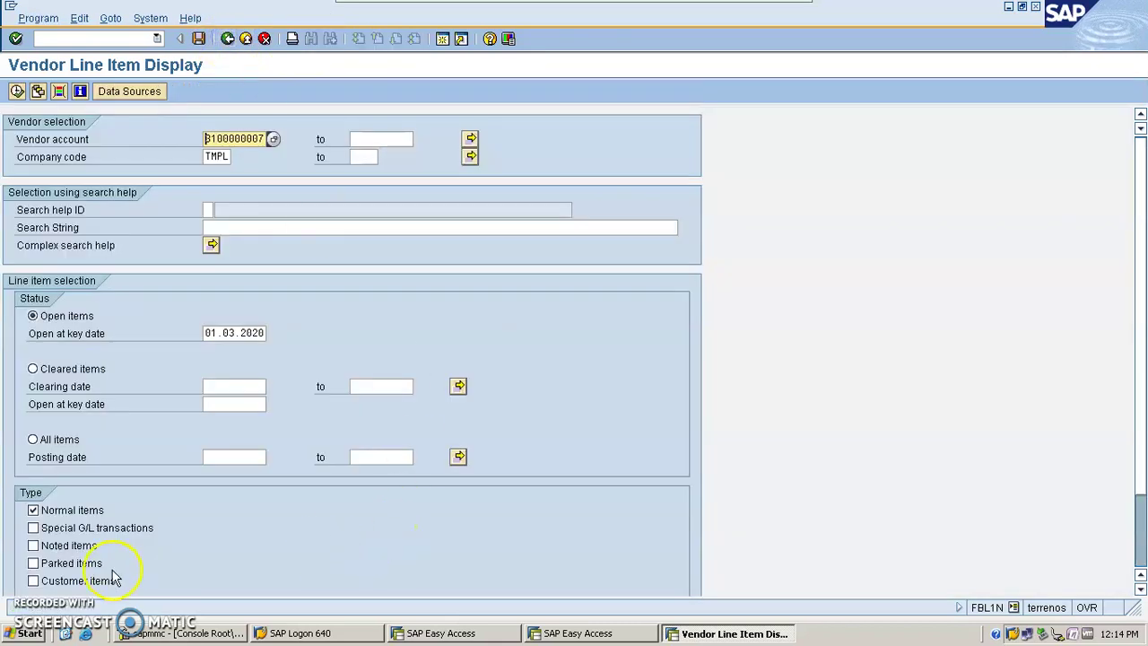
pyautogui.click(59, 583)
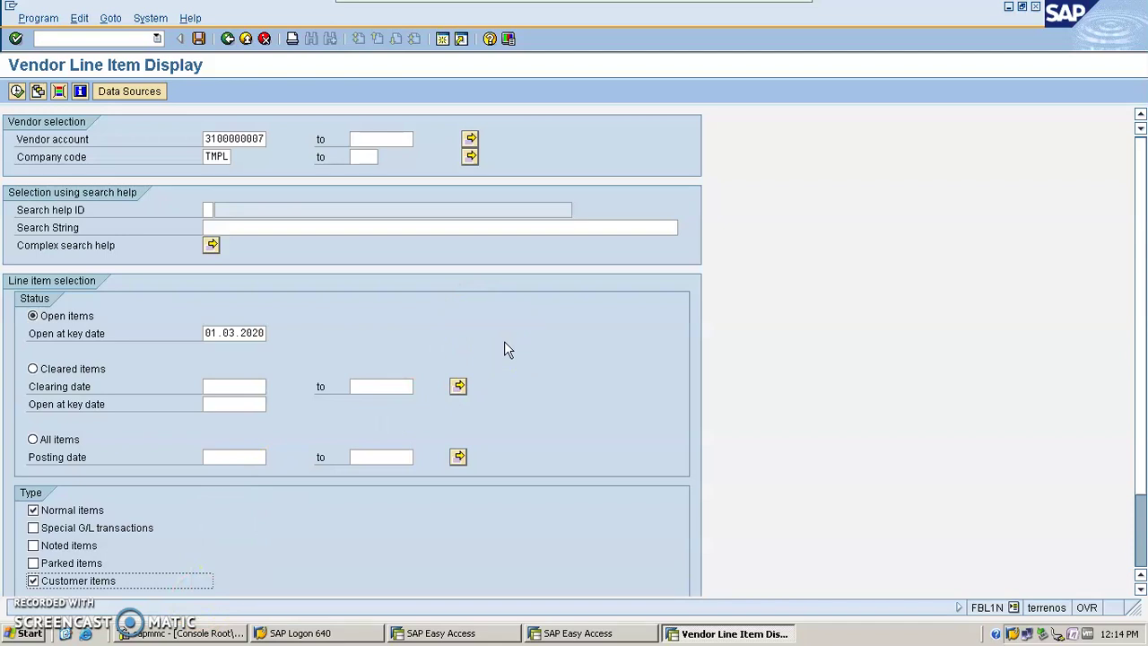
pyautogui.click(16, 90)
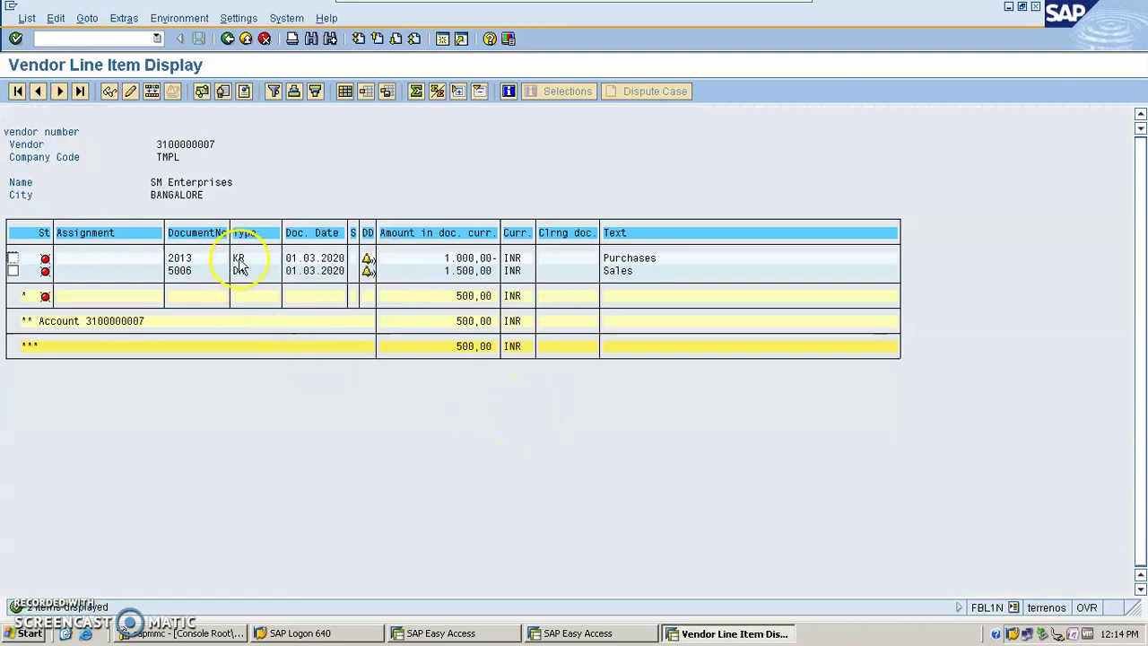
pyautogui.moveTo(199, 258); pyautogui.dragTo(634, 380)
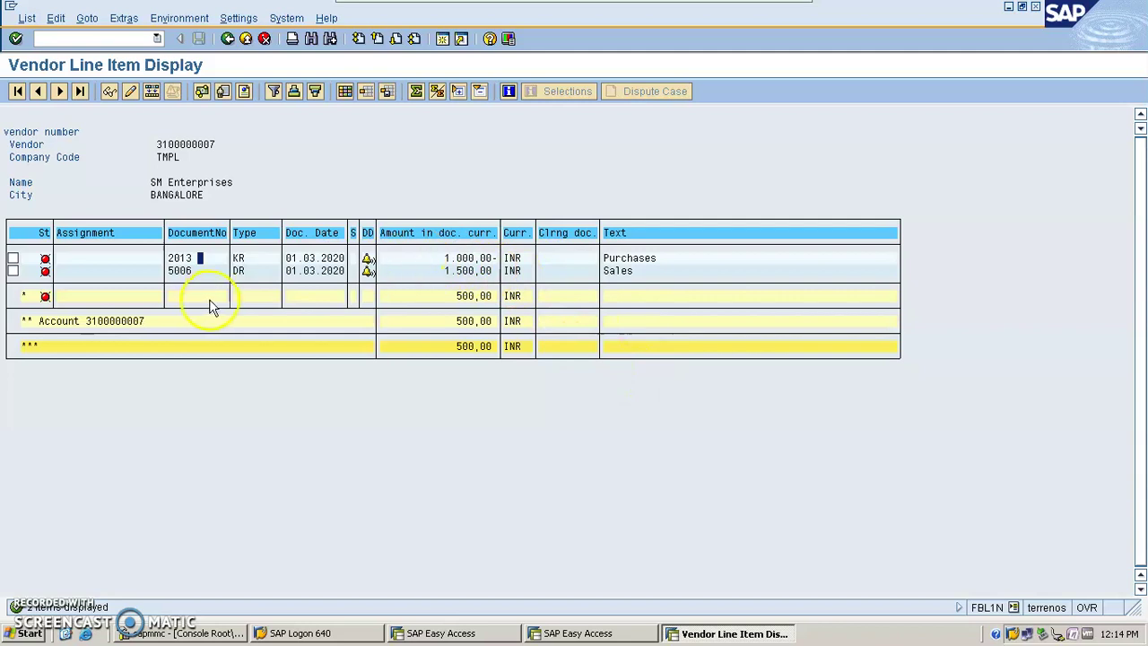
pyautogui.moveTo(174, 272); pyautogui.dragTo(494, 281)
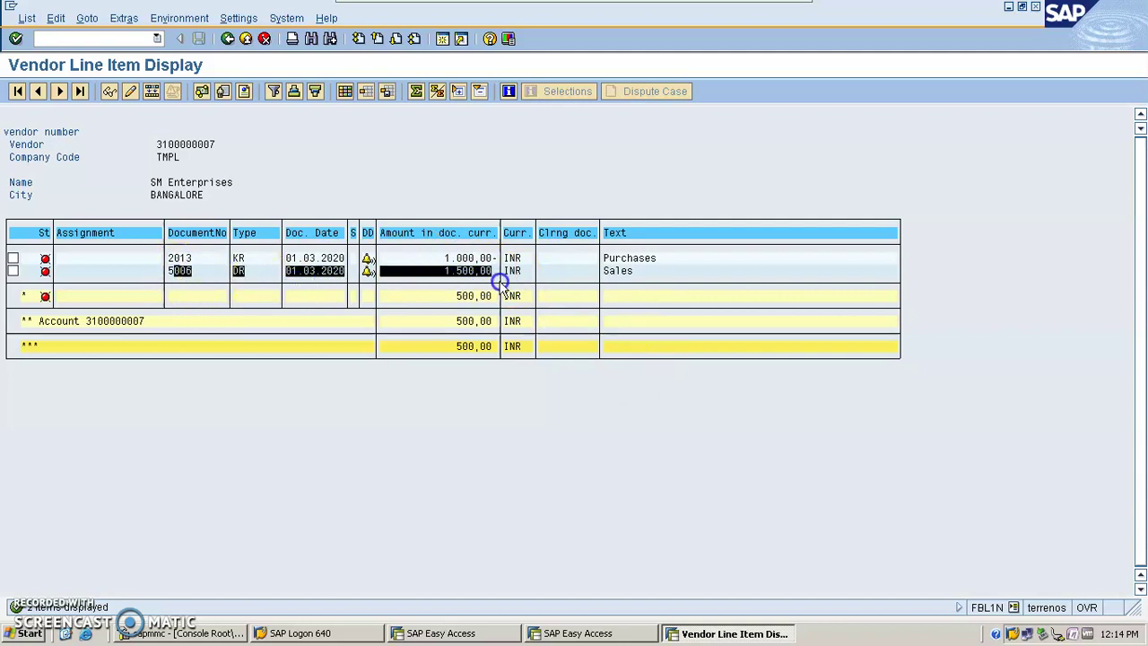
pyautogui.moveTo(180, 272); pyautogui.dragTo(505, 295)
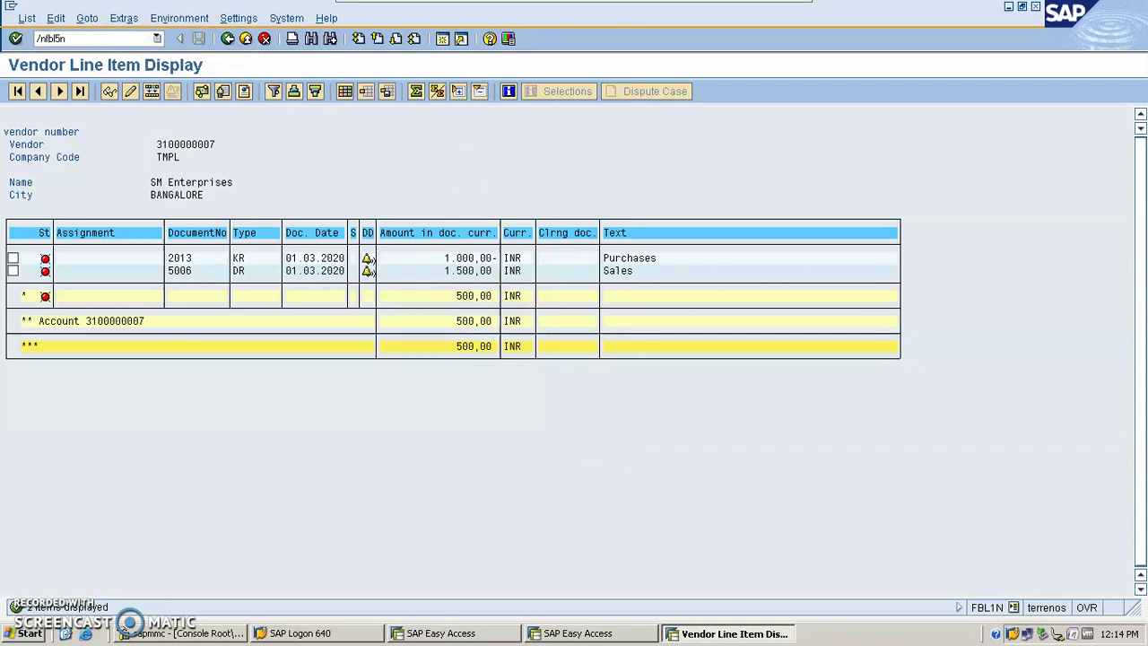
# Step: Run the customer line item display FBL5N for SM IT Solutions' open items, excluding vendor items
pyautogui.press('Return')
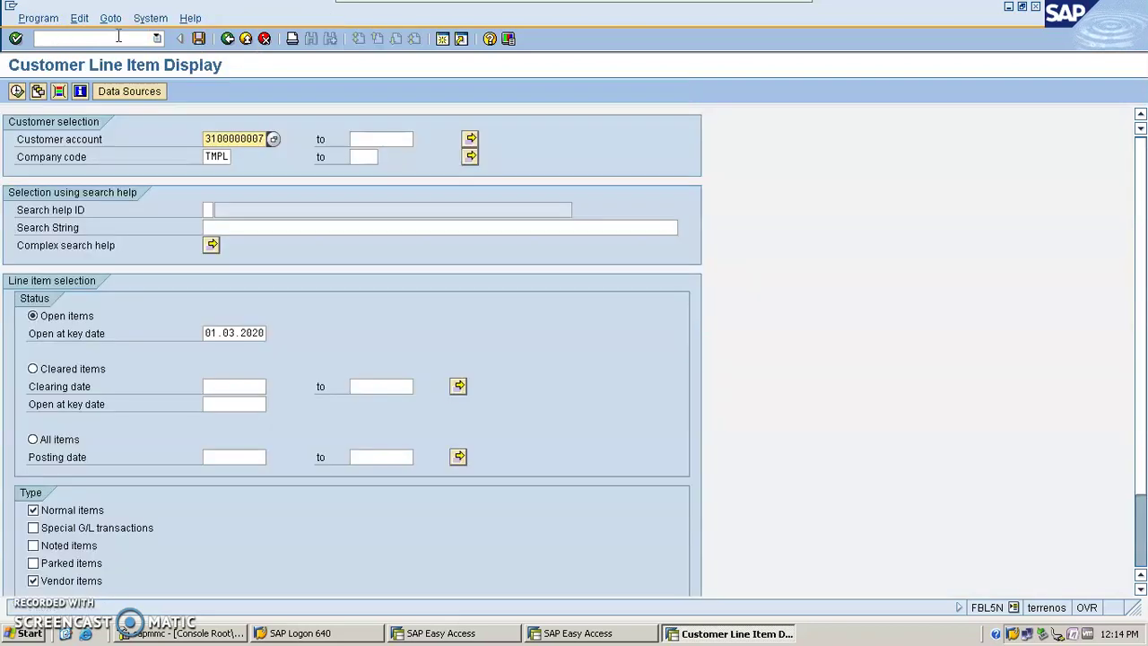
pyautogui.click(96, 582)
pyautogui.click(16, 91)
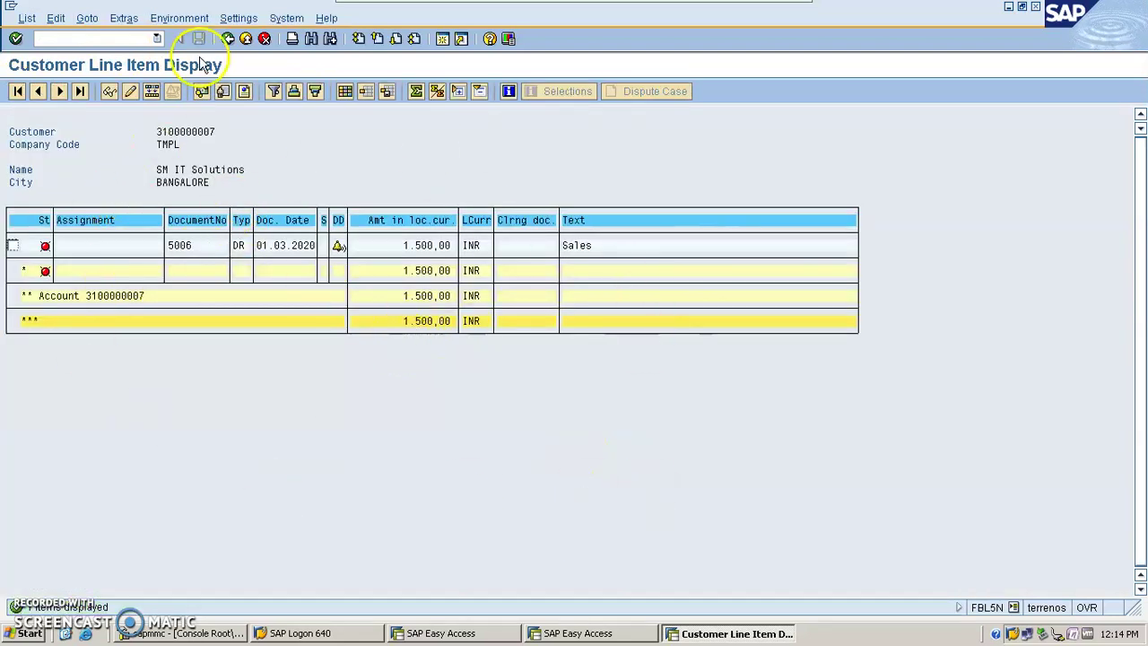
# Step: Rerun the customer line item display with vendor items included and examine the entries and net balance
pyautogui.click(228, 38)
pyautogui.click(164, 585)
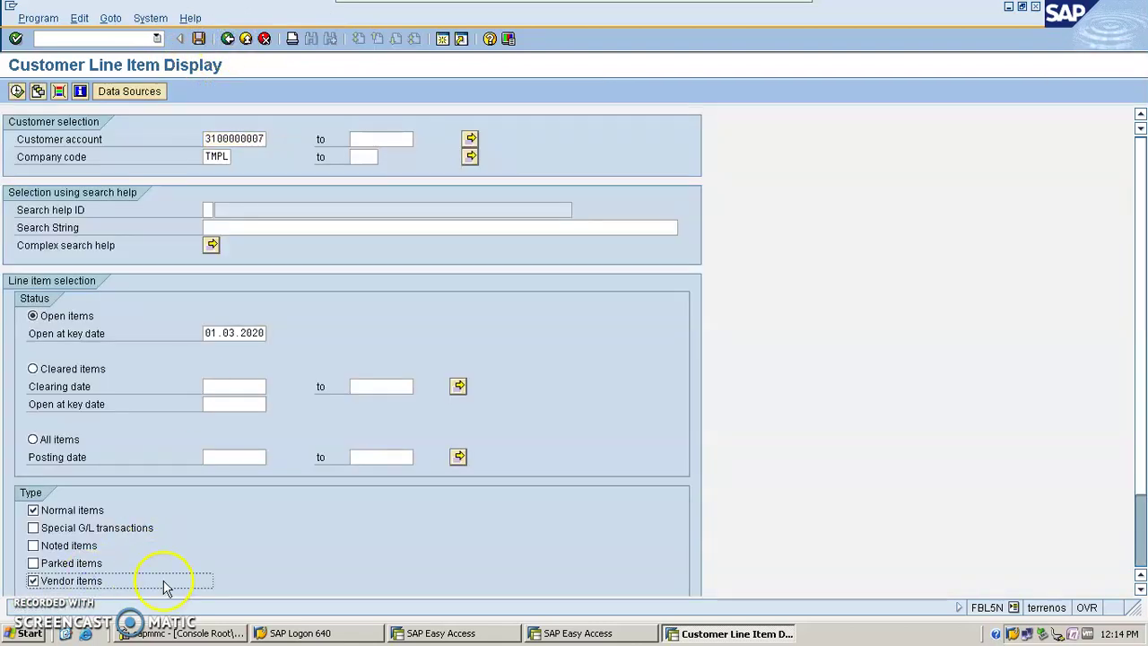
pyautogui.click(16, 90)
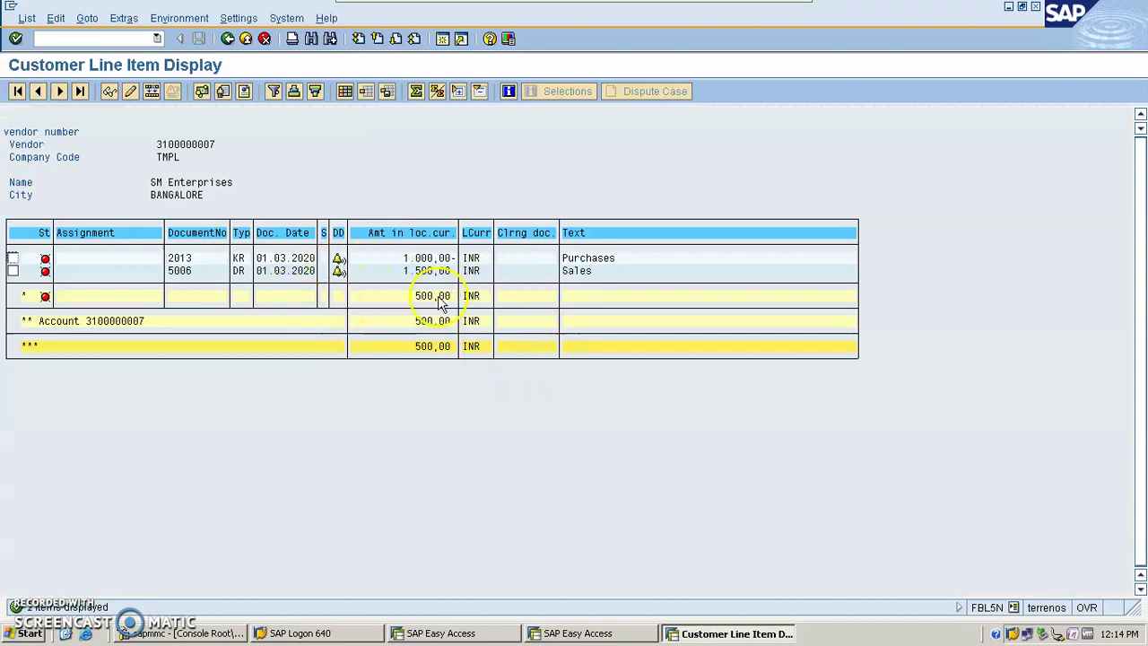
pyautogui.moveTo(393, 296); pyautogui.dragTo(492, 309)
pyautogui.click(378, 298)
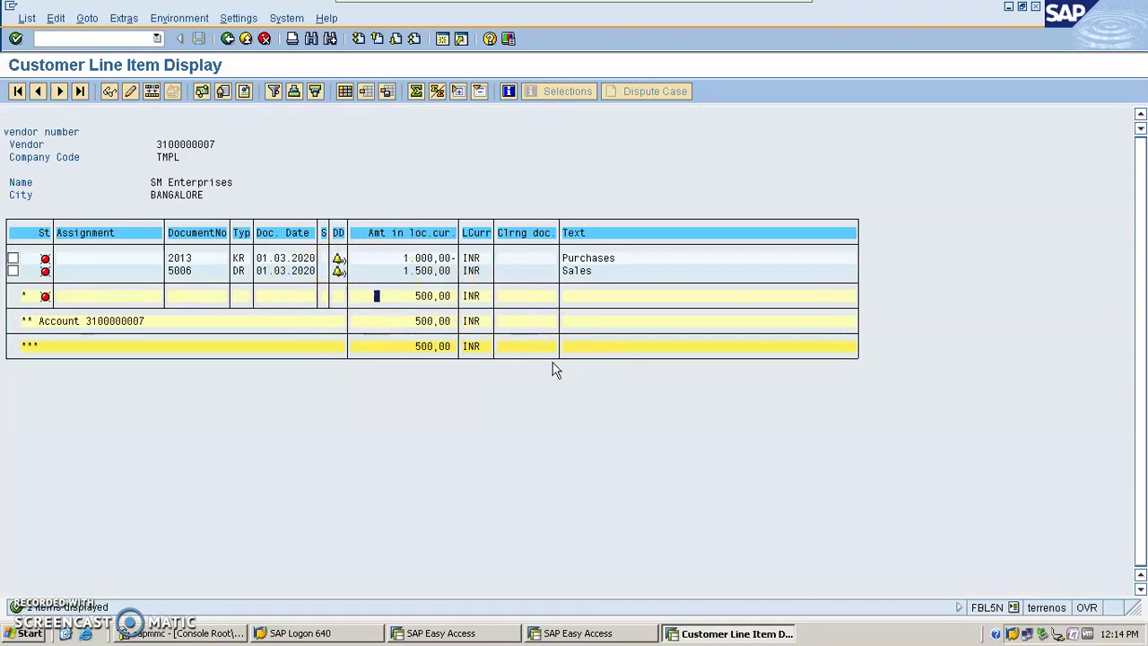
pyautogui.moveTo(209, 258); pyautogui.dragTo(541, 296)
pyautogui.click(375, 291)
pyautogui.moveTo(67, 132); pyautogui.dragTo(453, 322)
# Step: Start the outgoing payment transaction F-53 and set the document date to 01.03.2020
pyautogui.click(103, 38)
pyautogui.write('/n')
pyautogui.press('Return')
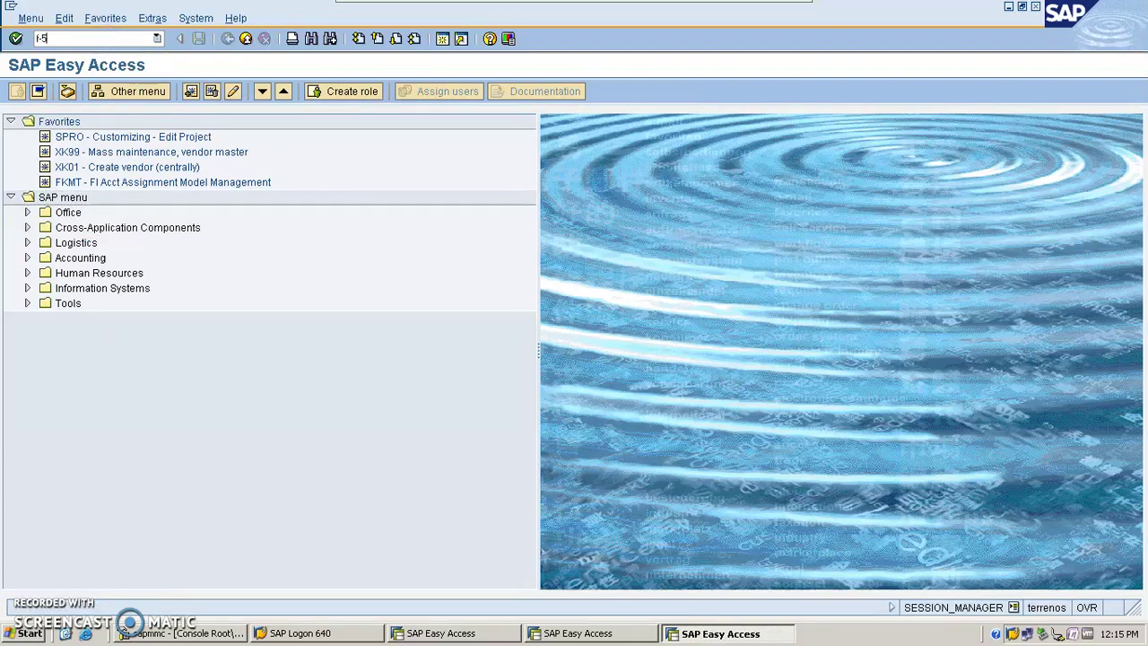
pyautogui.press('Return')
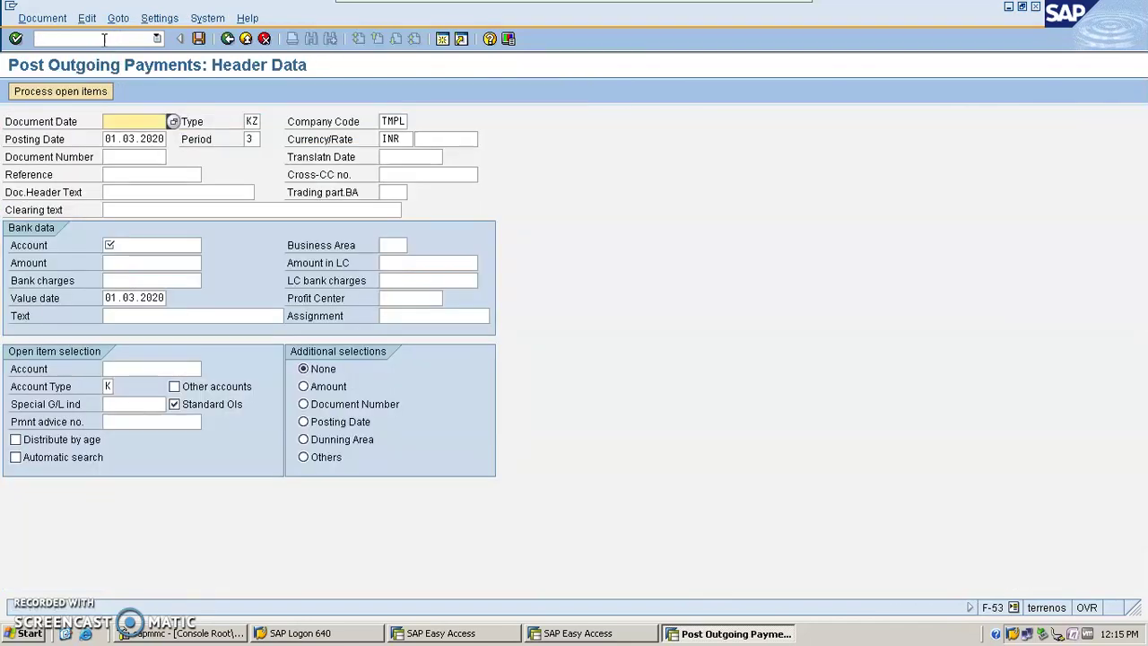
pyautogui.click(174, 122)
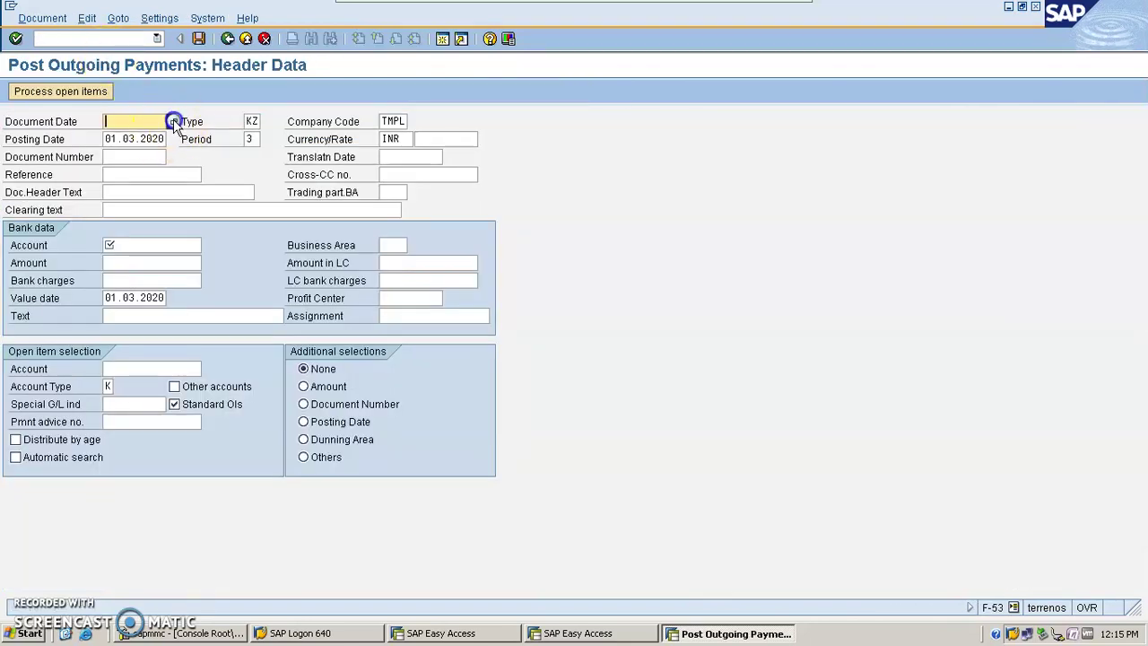
pyautogui.click(329, 333)
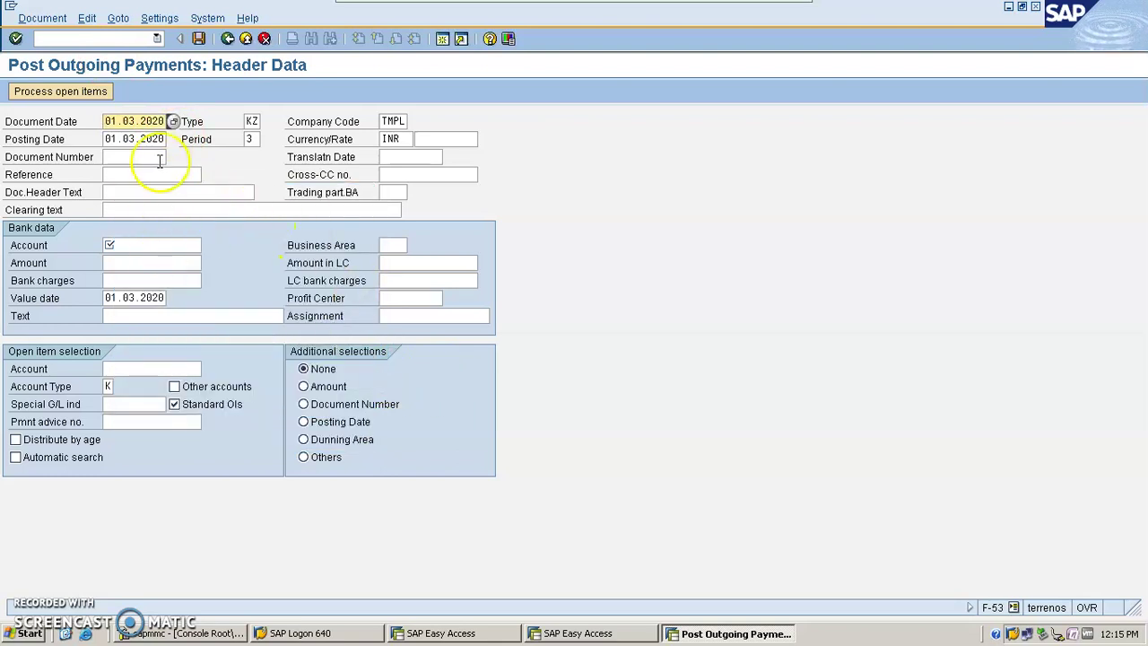
# Step: Enter the ICICI Bank G/L account as the payment's bank account and set the amount to 1000
pyautogui.click(165, 244)
pyautogui.click(209, 245)
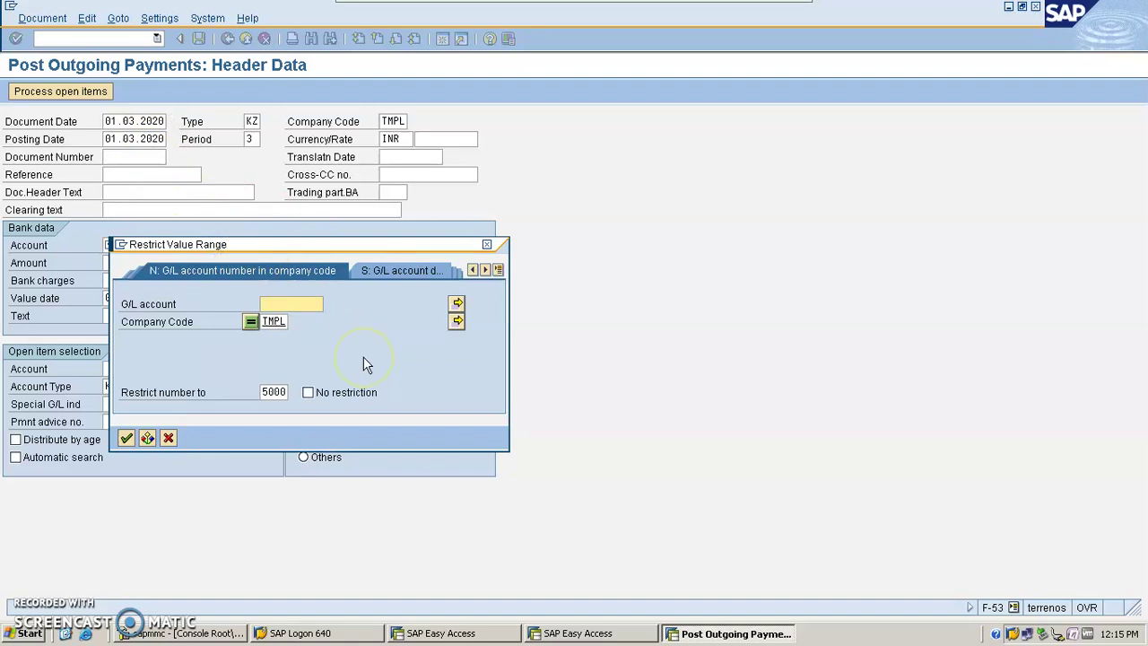
pyautogui.press('Return')
pyautogui.moveTo(319, 115); pyautogui.dragTo(589, 98)
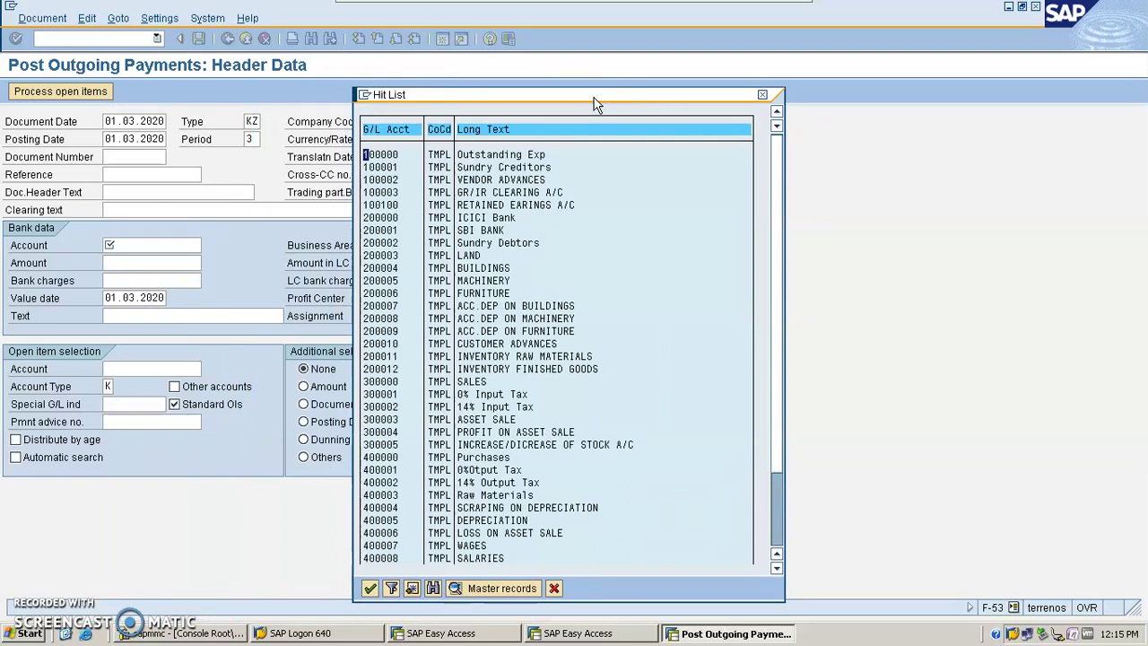
pyautogui.doubleClick(492, 217)
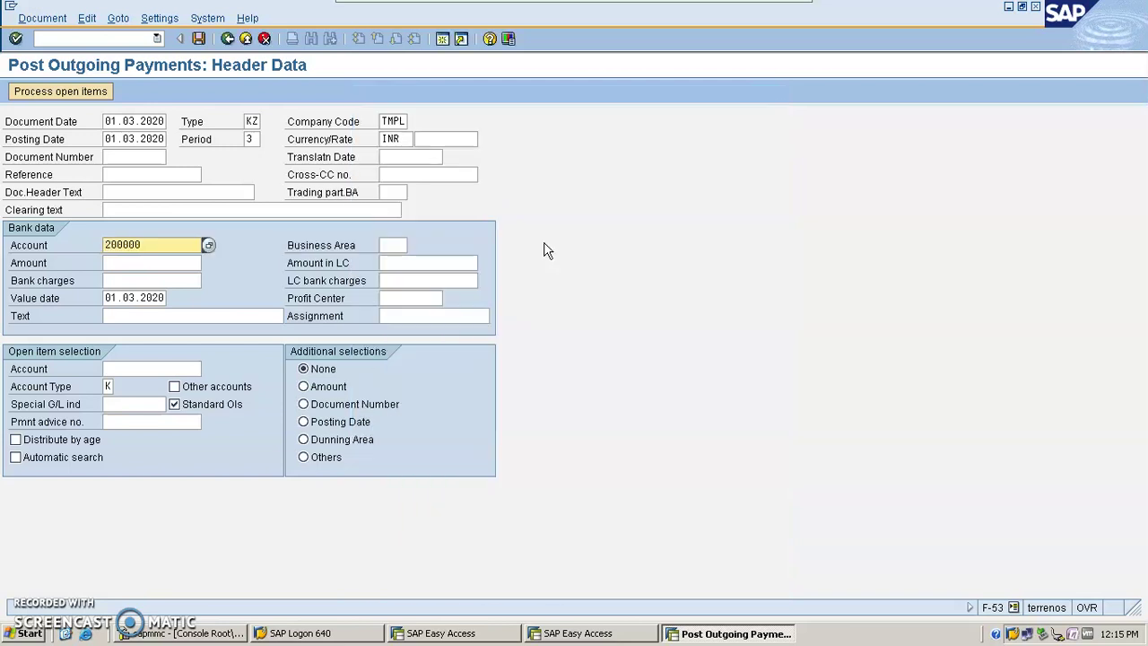
pyautogui.click(153, 266)
pyautogui.write('1000')
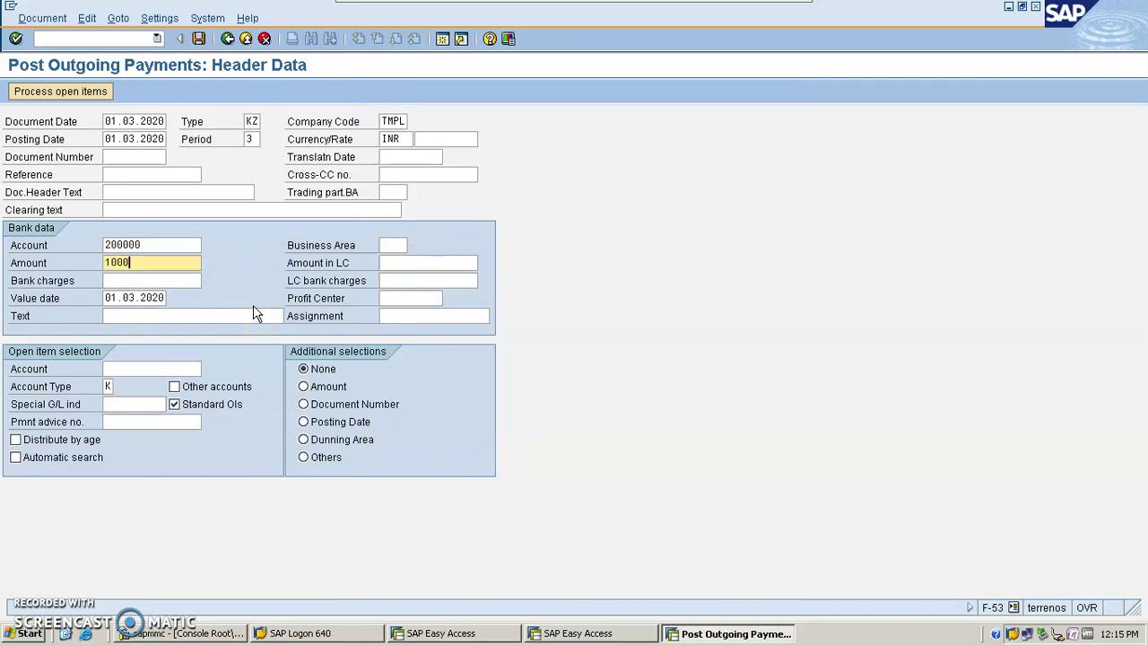
pyautogui.click(165, 369)
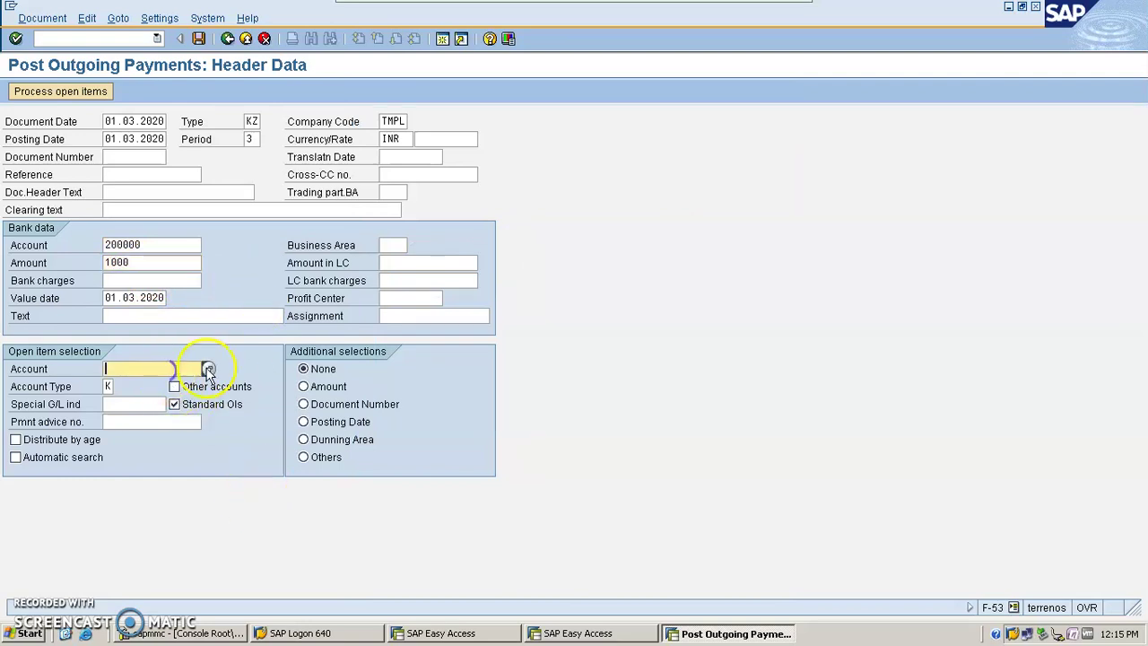
pyautogui.click(206, 369)
pyautogui.moveTo(312, 370); pyautogui.dragTo(461, 289)
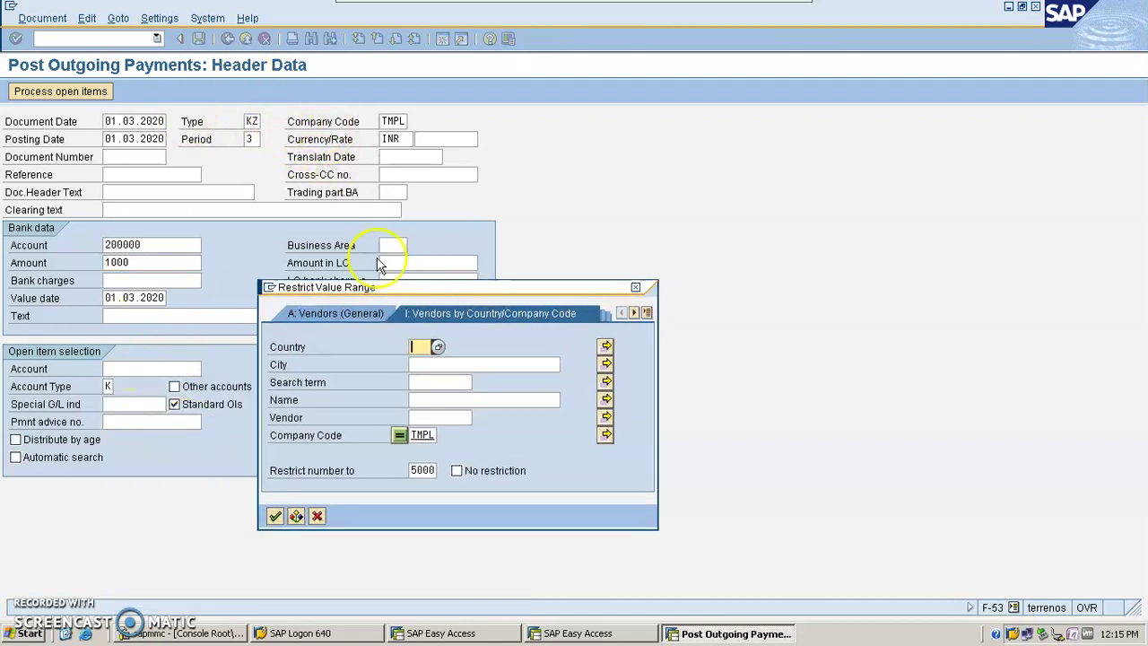
pyautogui.click(316, 518)
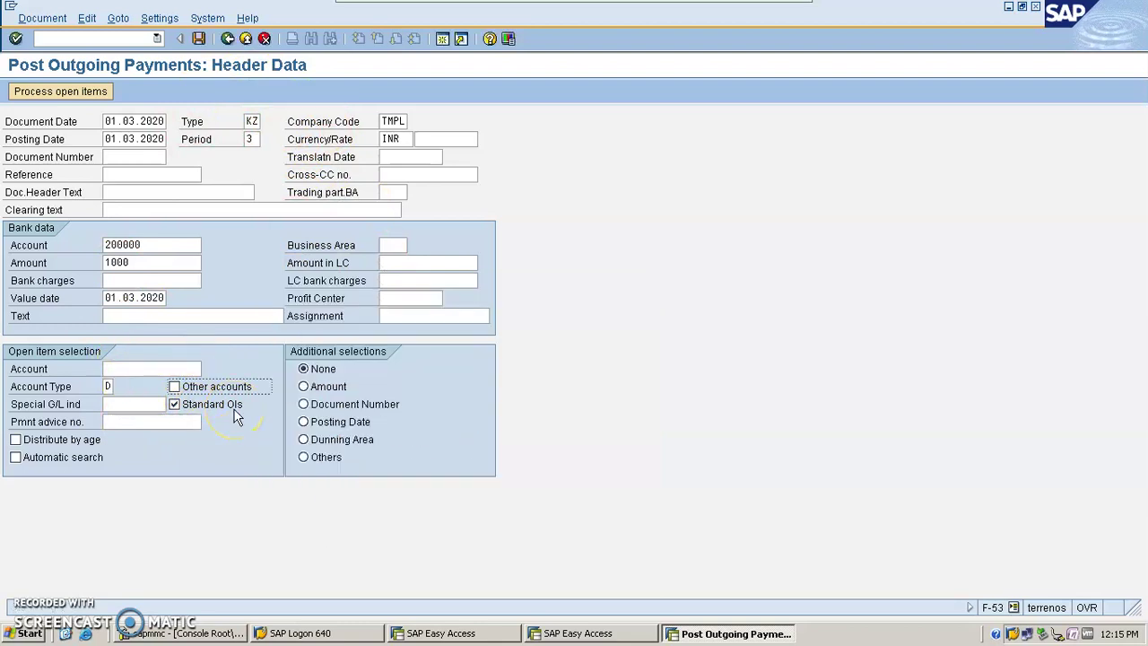
# Step: Select customer SM IT Solutions with account type D for the open item selection and include other accounts
pyautogui.click(157, 368)
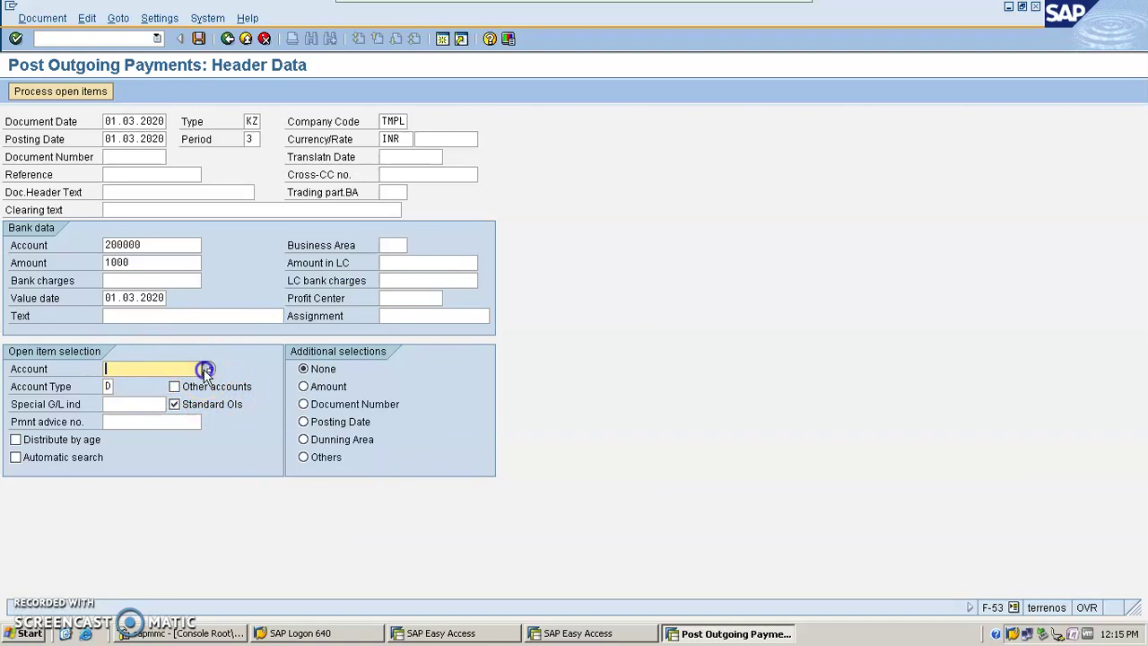
pyautogui.click(206, 368)
pyautogui.write('IN')
pyautogui.press('Return')
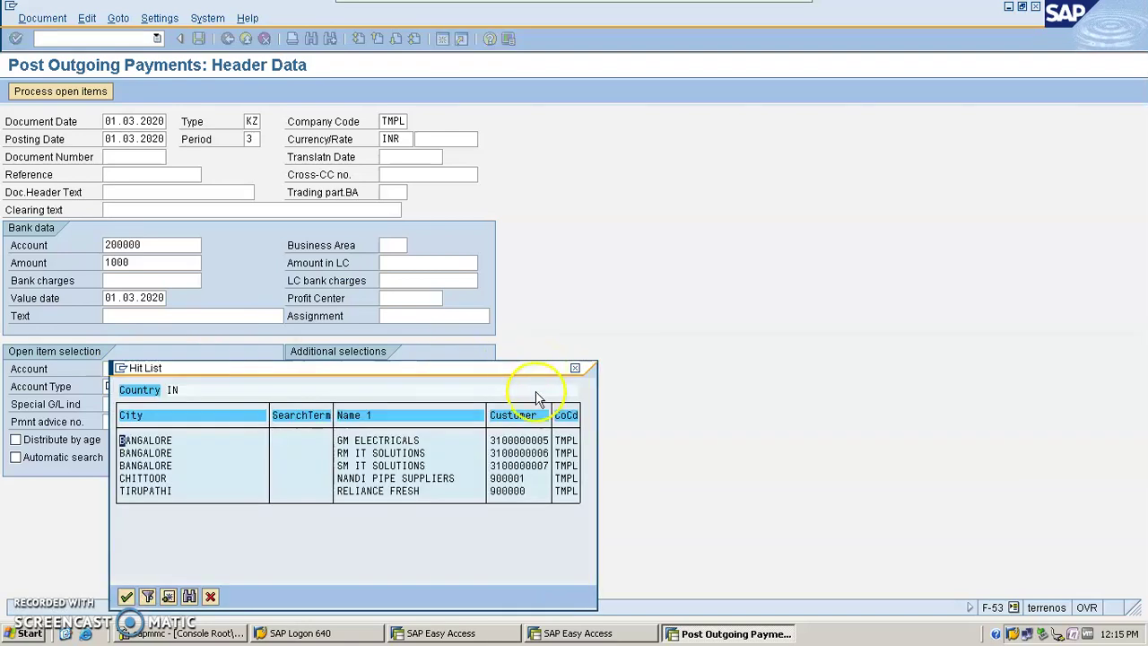
pyautogui.doubleClick(381, 467)
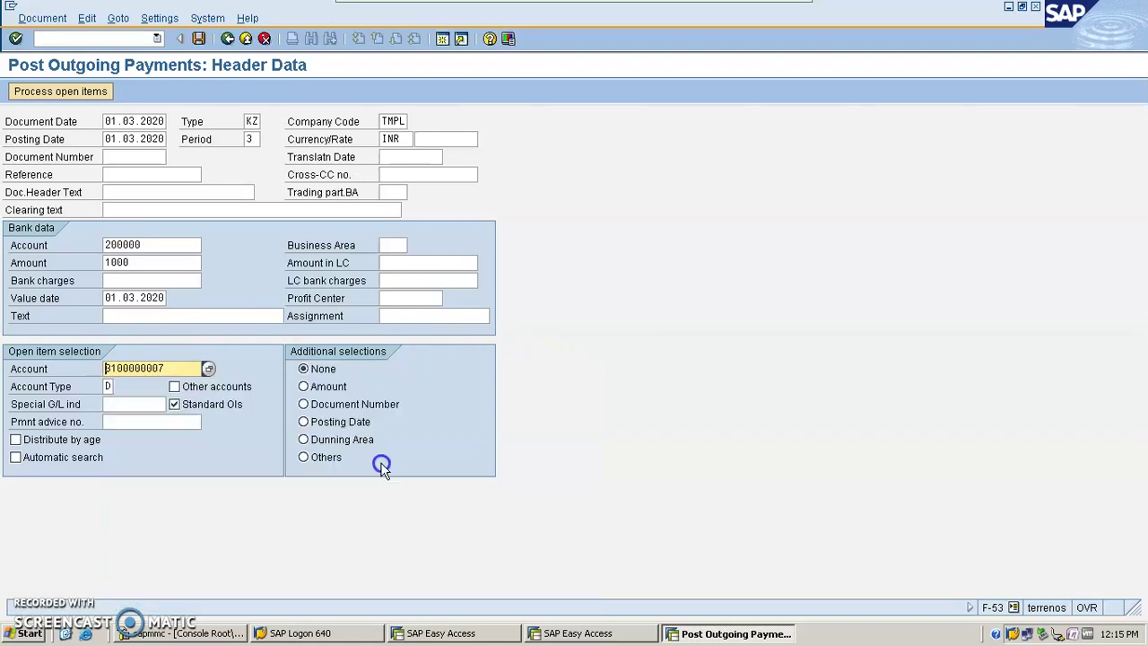
pyautogui.click(223, 388)
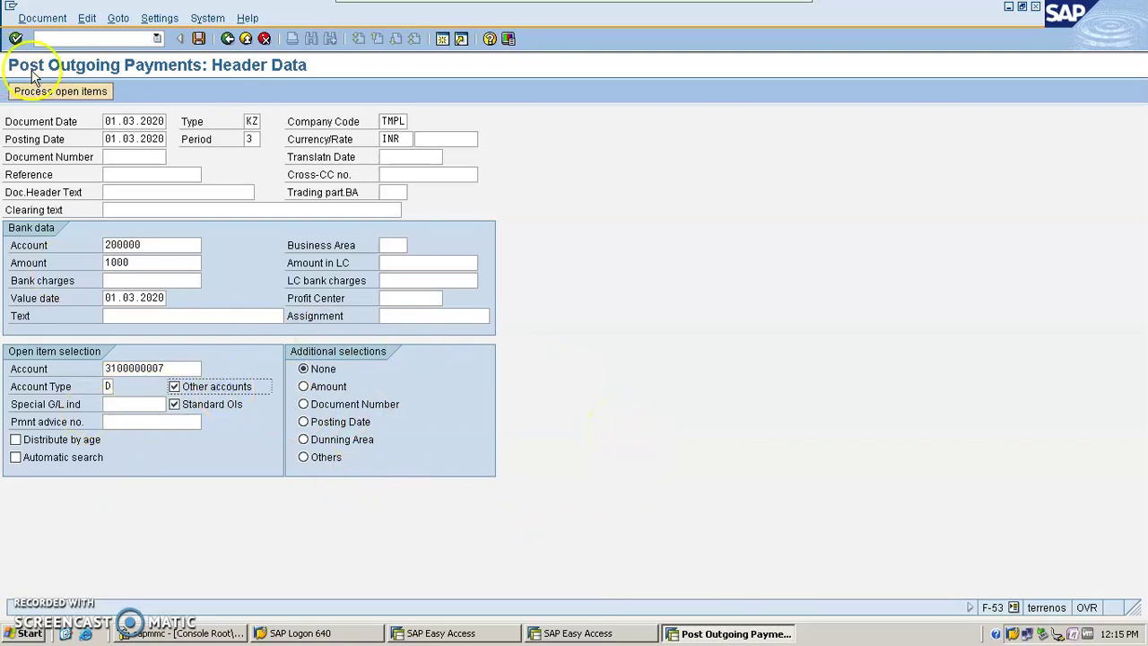
# Step: Process the open items and add vendor SM Enterprises as an additional account with account type K
pyautogui.click(60, 91)
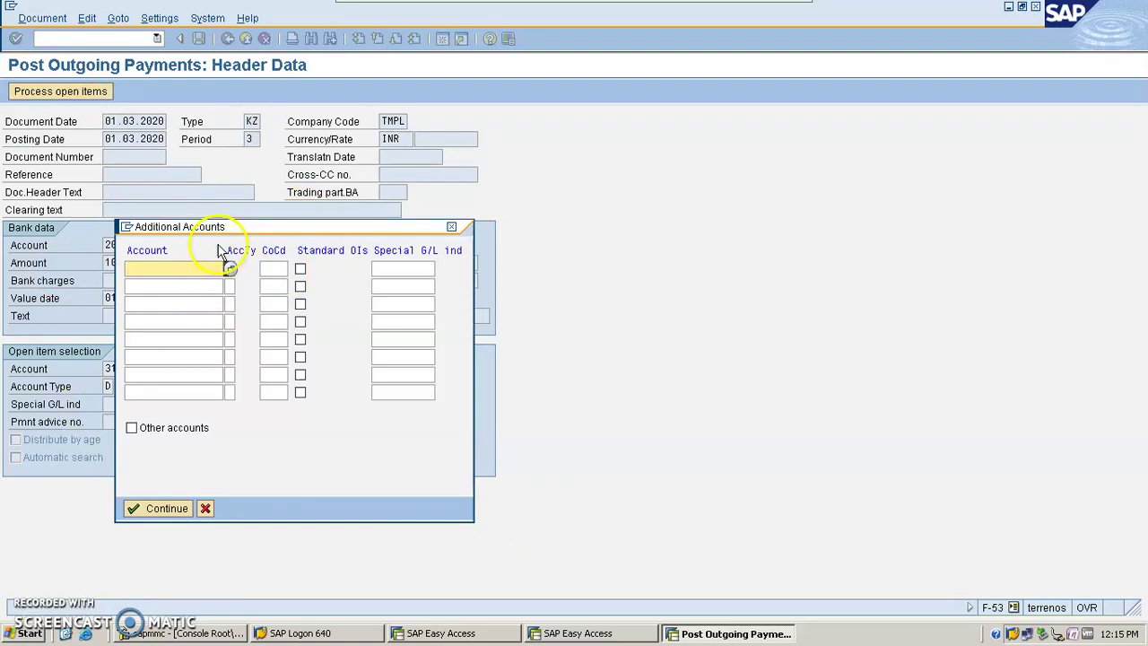
pyautogui.moveTo(230, 226); pyautogui.dragTo(362, 241)
pyautogui.click(361, 277)
pyautogui.write('k')
pyautogui.press('Tab')
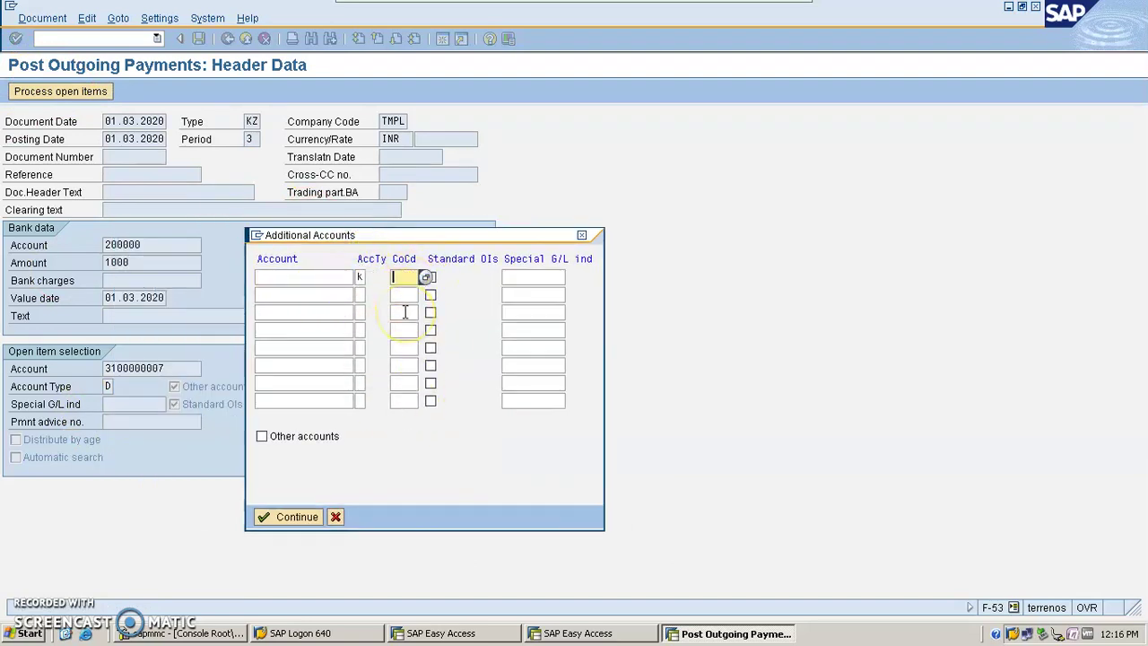
pyautogui.hotkey('shift', 'Tab')
pyautogui.hotkey('shift', 'Tab')
pyautogui.click(361, 277)
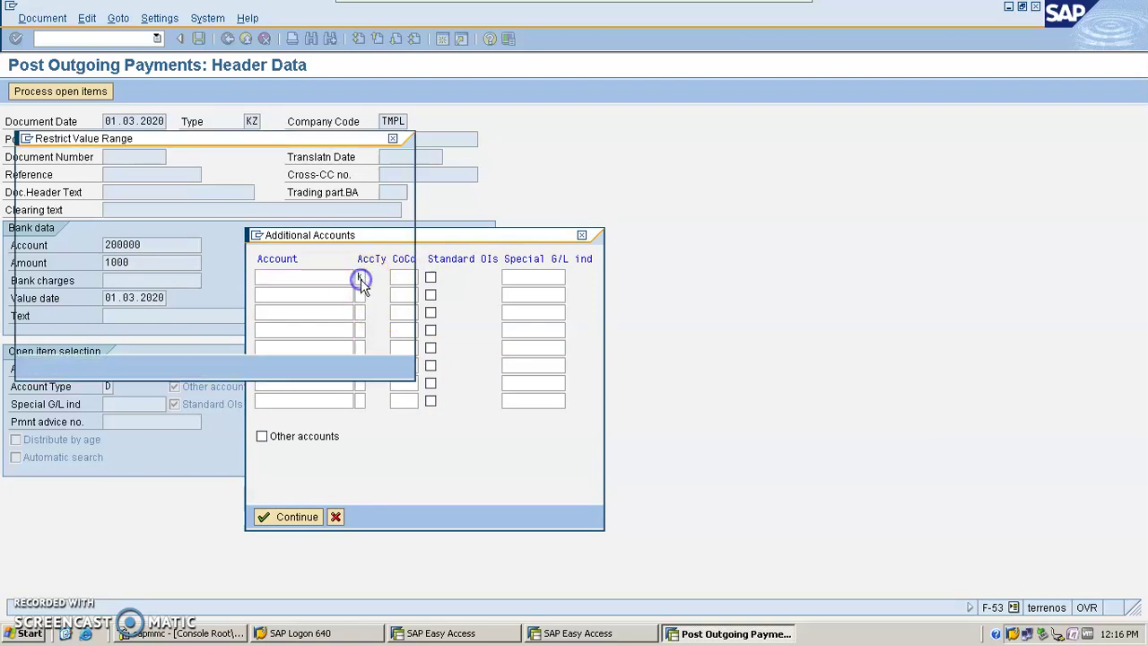
pyautogui.write('IN')
pyautogui.press('Return')
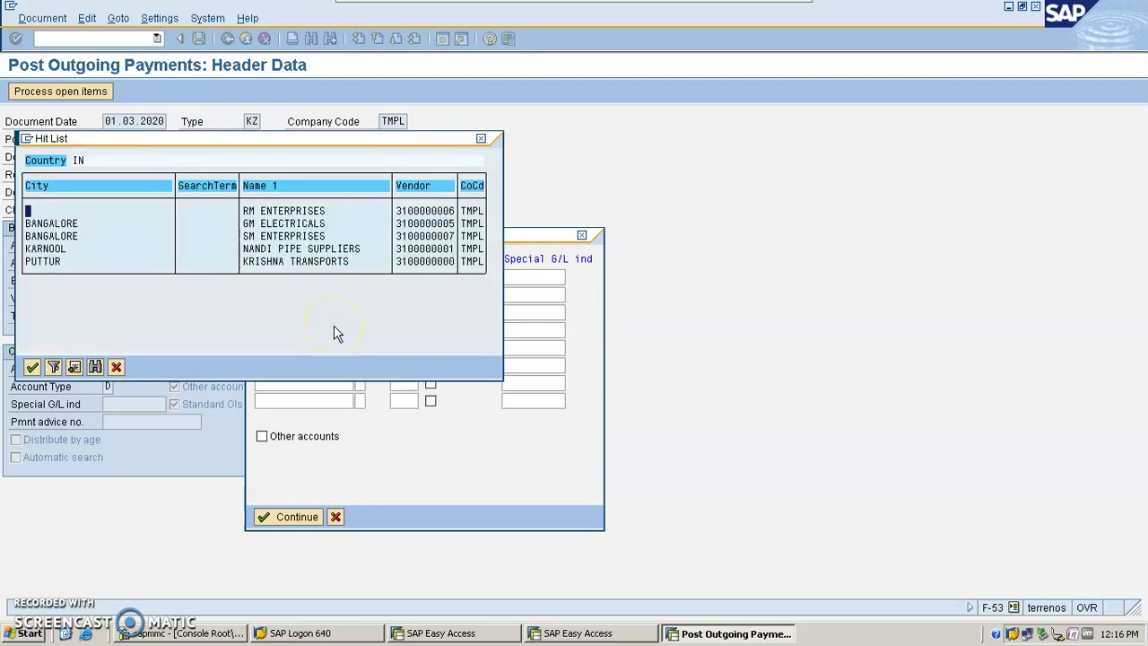
pyautogui.doubleClick(301, 235)
# Step: Assign company code TMPL and standard open items to the additional vendor account, and load the combined open items
pyautogui.click(404, 277)
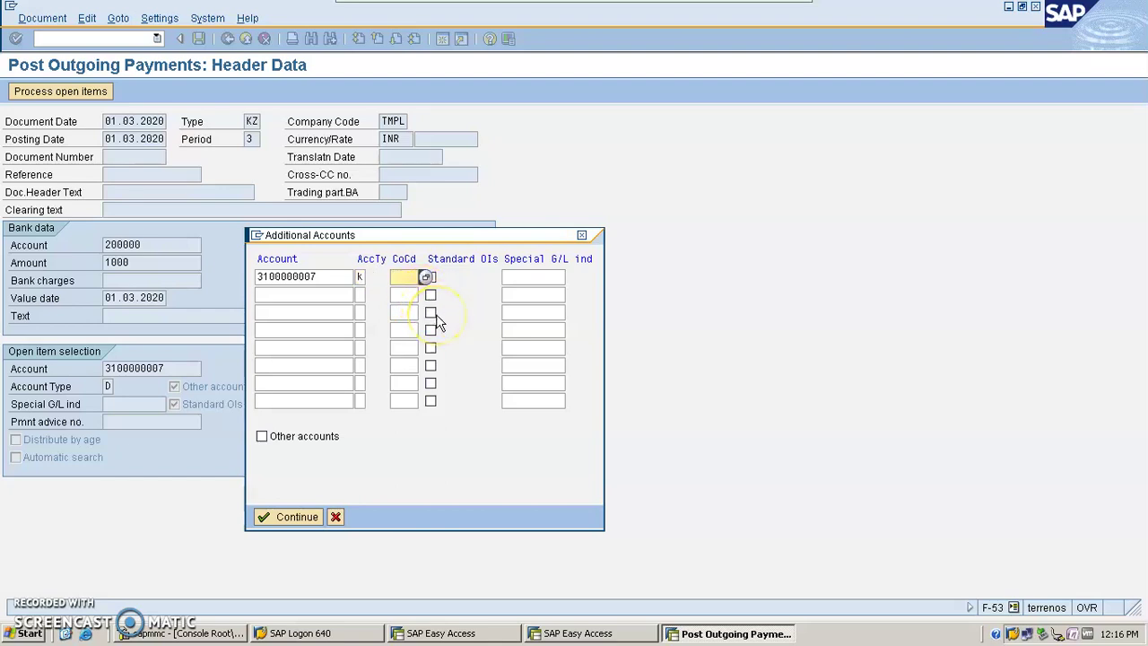
pyautogui.write('tmpl')
pyautogui.press('Tab')
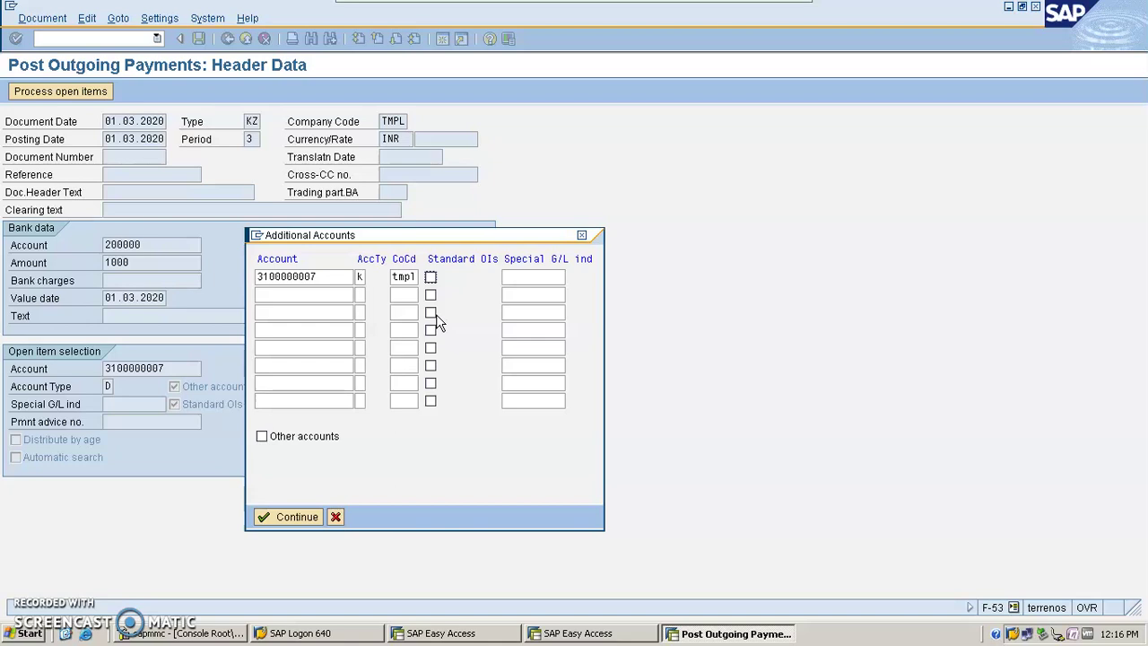
pyautogui.click(432, 278)
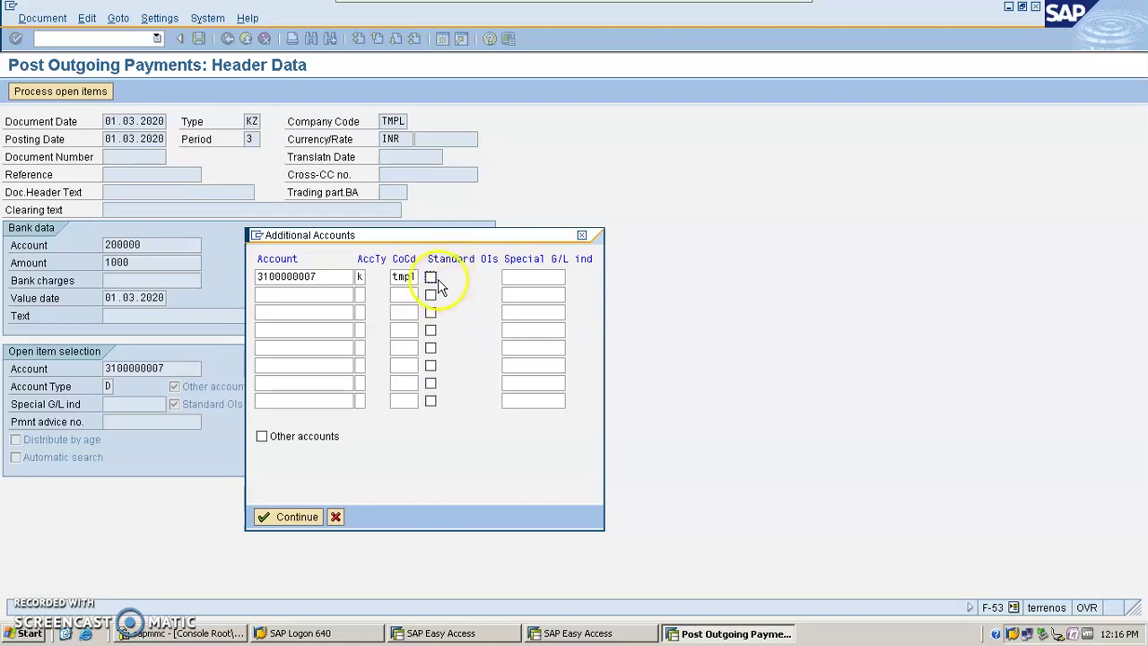
pyautogui.click(432, 278)
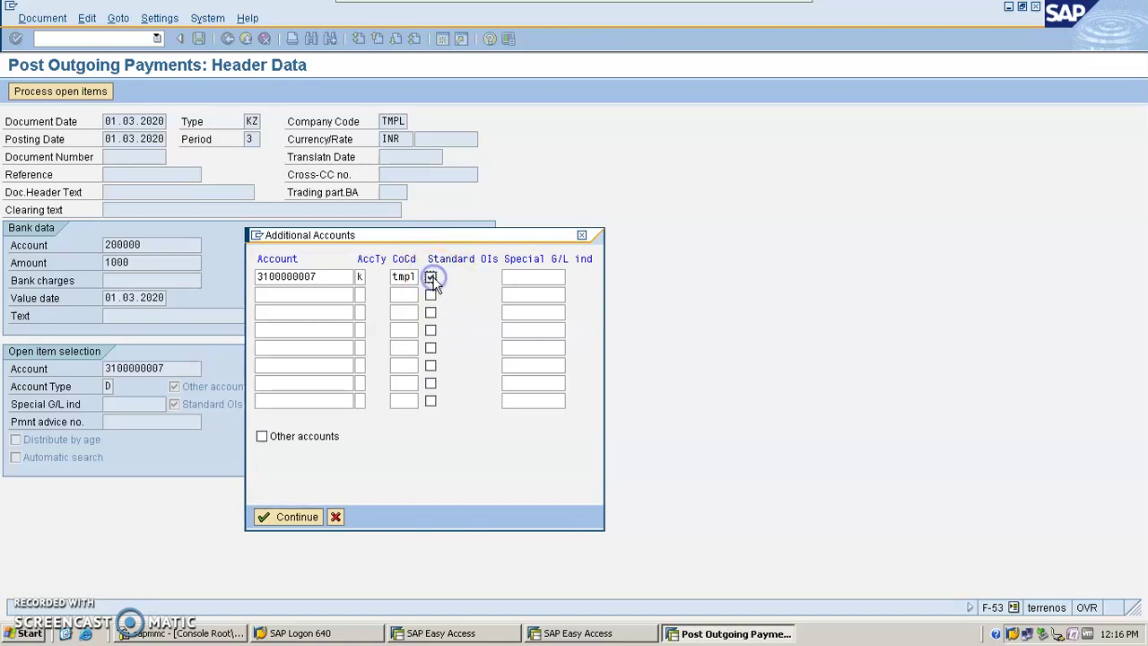
pyautogui.click(294, 516)
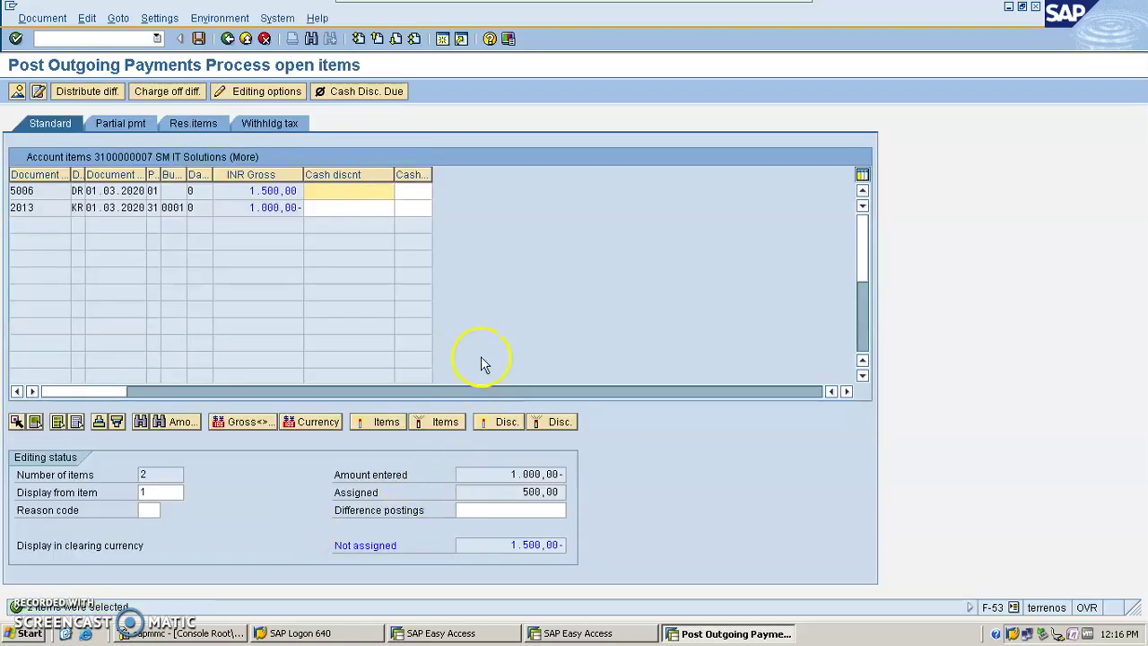
# Step: Deactivate the 1.500,00 customer item and post the outgoing payment against the 1.000,00 vendor item
pyautogui.click(289, 191)
pyautogui.doubleClick(280, 191)
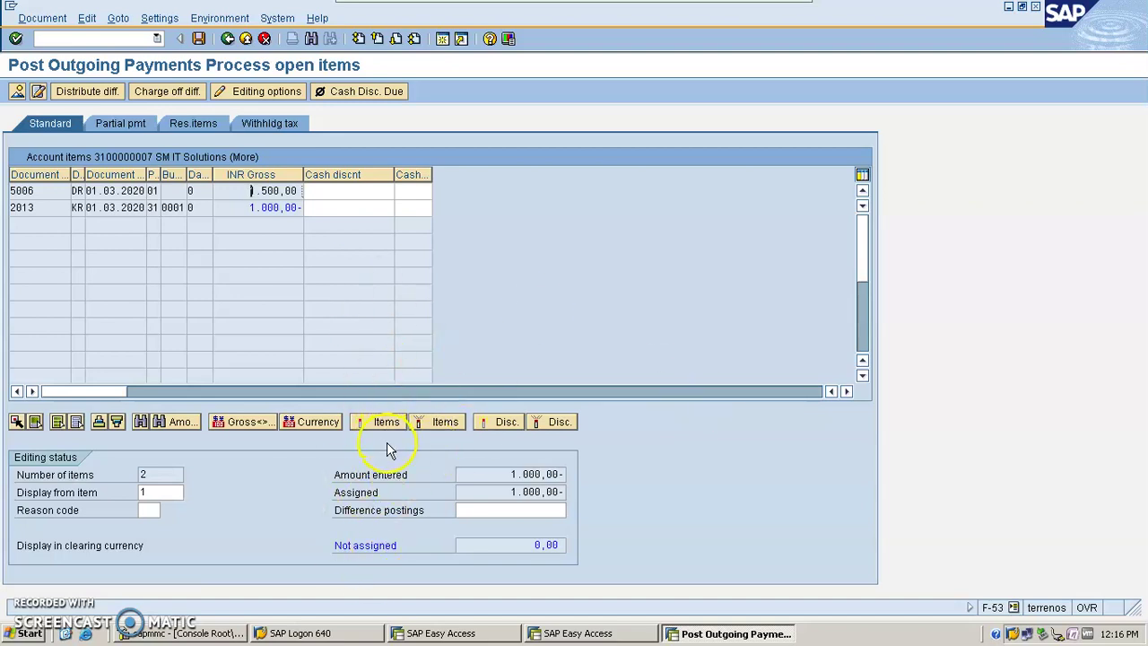
pyautogui.click(198, 39)
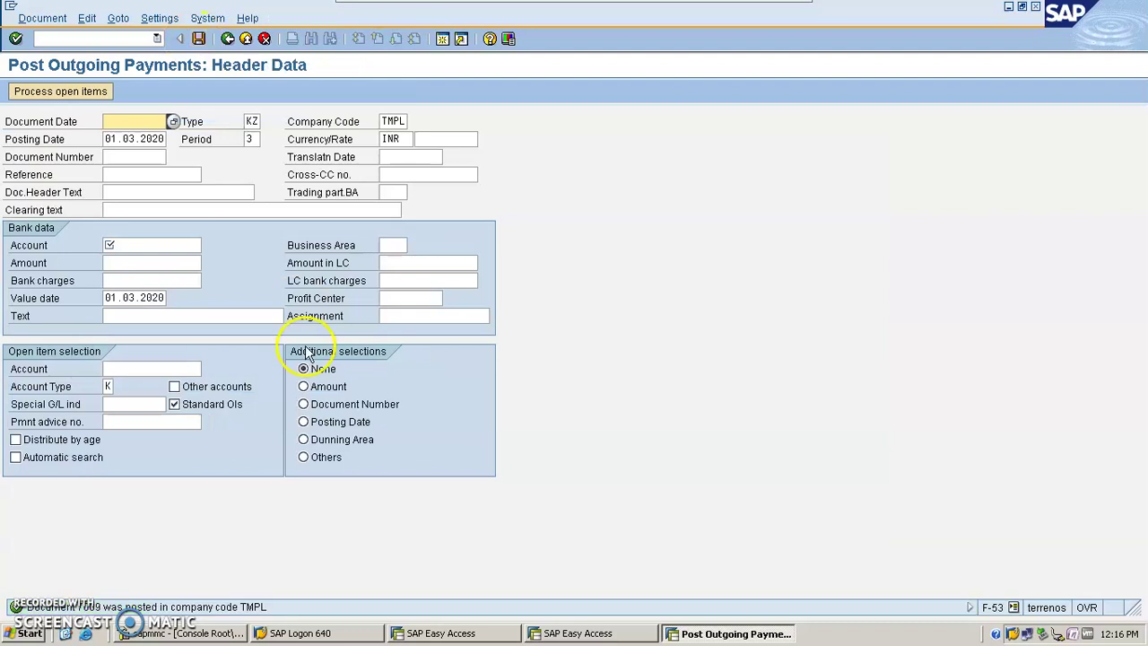
# Step: Start the incoming payment transaction F-28 and set the document date to 01.03.2020
pyautogui.click(87, 37)
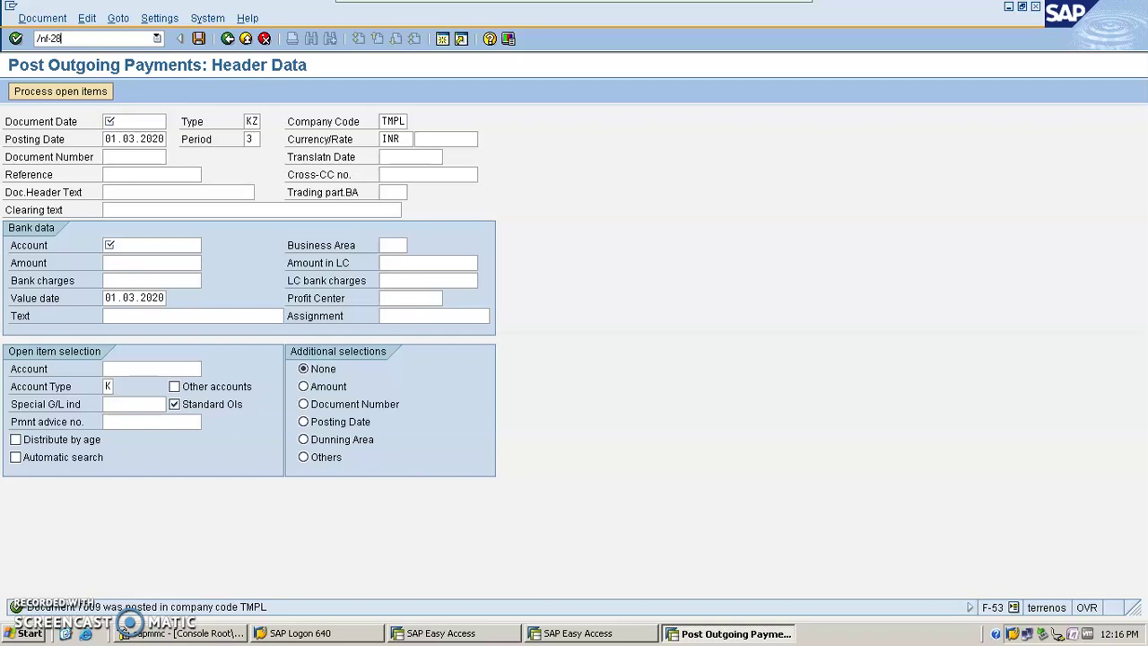
pyautogui.write('/nf-28')
pyautogui.press('Return')
pyautogui.click(173, 123)
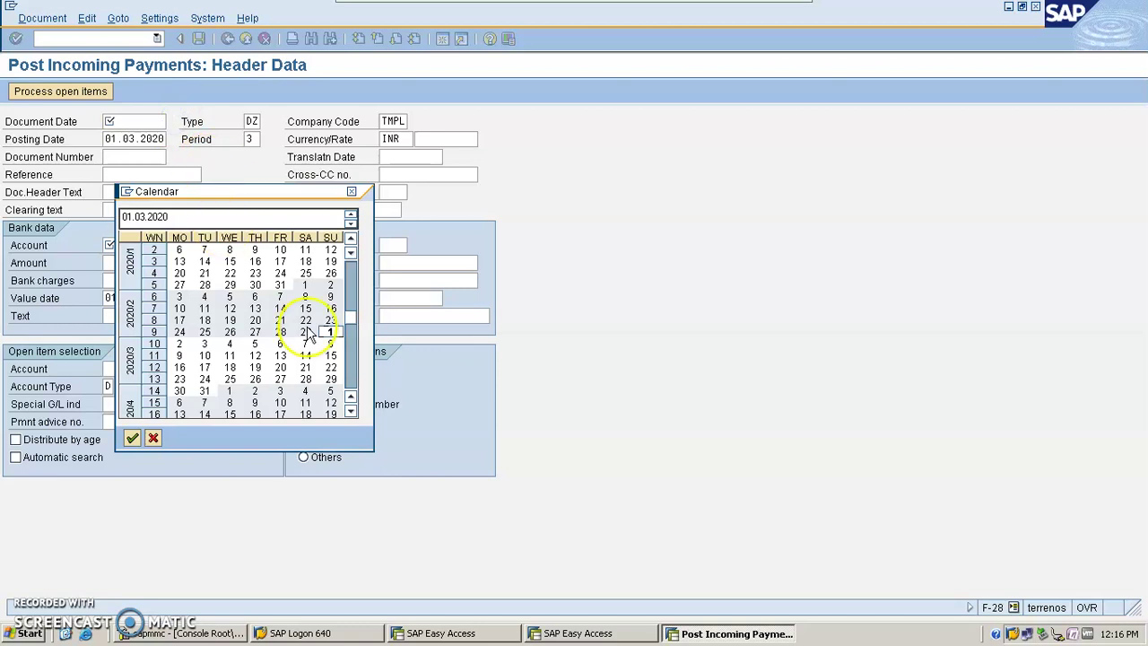
pyautogui.click(330, 332)
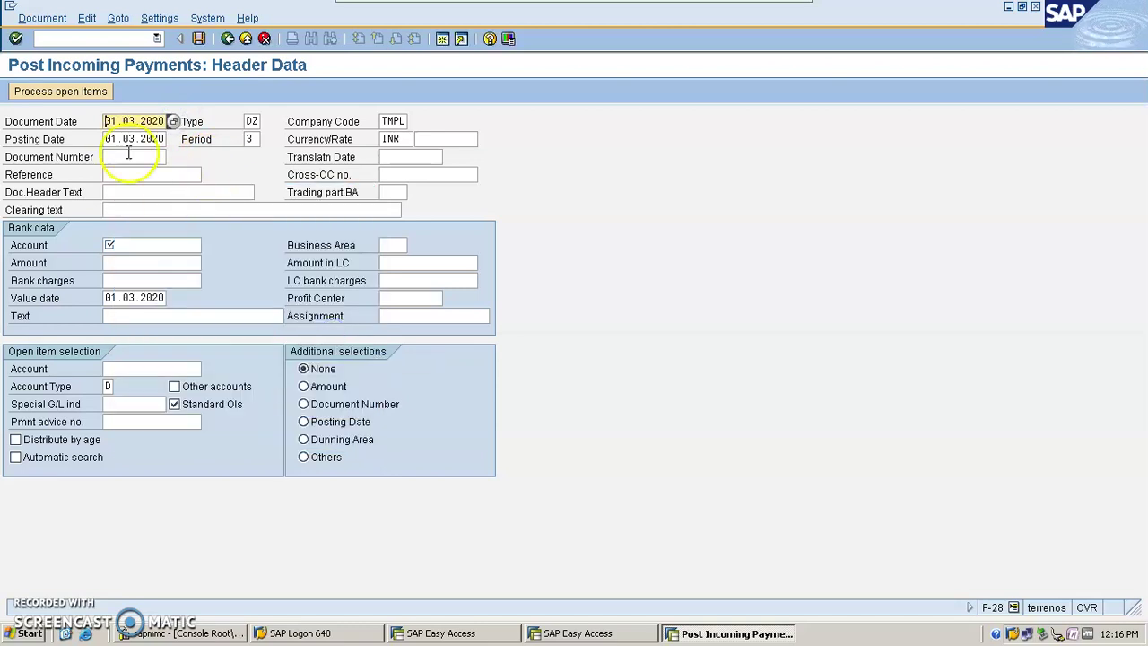
# Step: Enter the ICICI Bank G/L account as the incoming payment's bank account with an amount of 1000
pyautogui.click(153, 246)
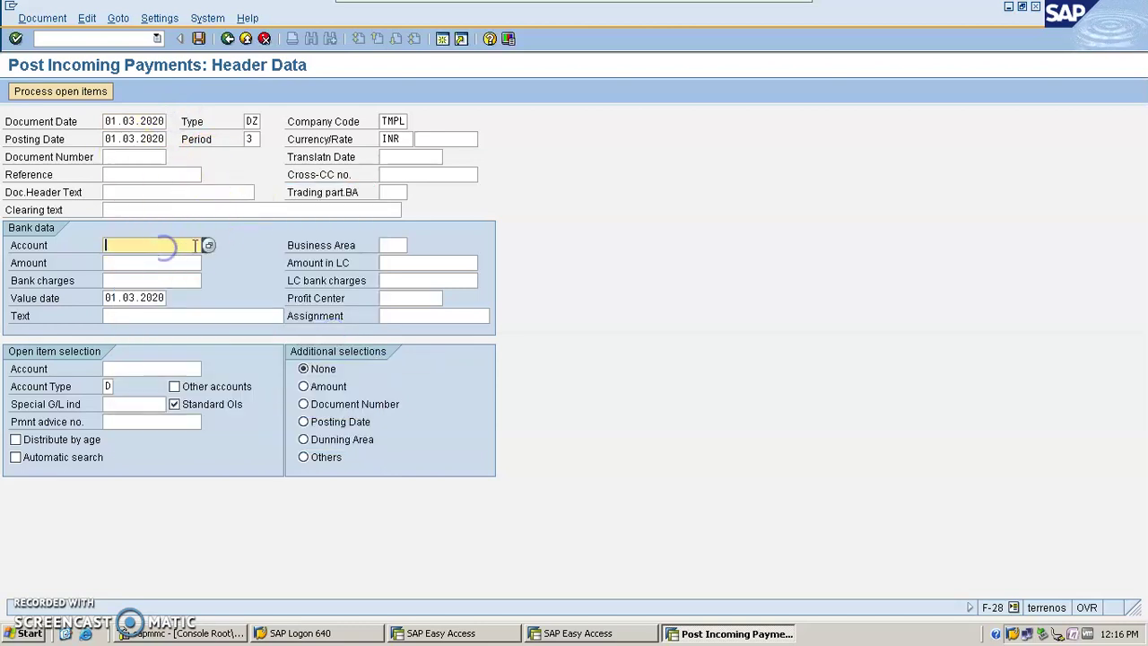
pyautogui.click(210, 245)
pyautogui.press('Return')
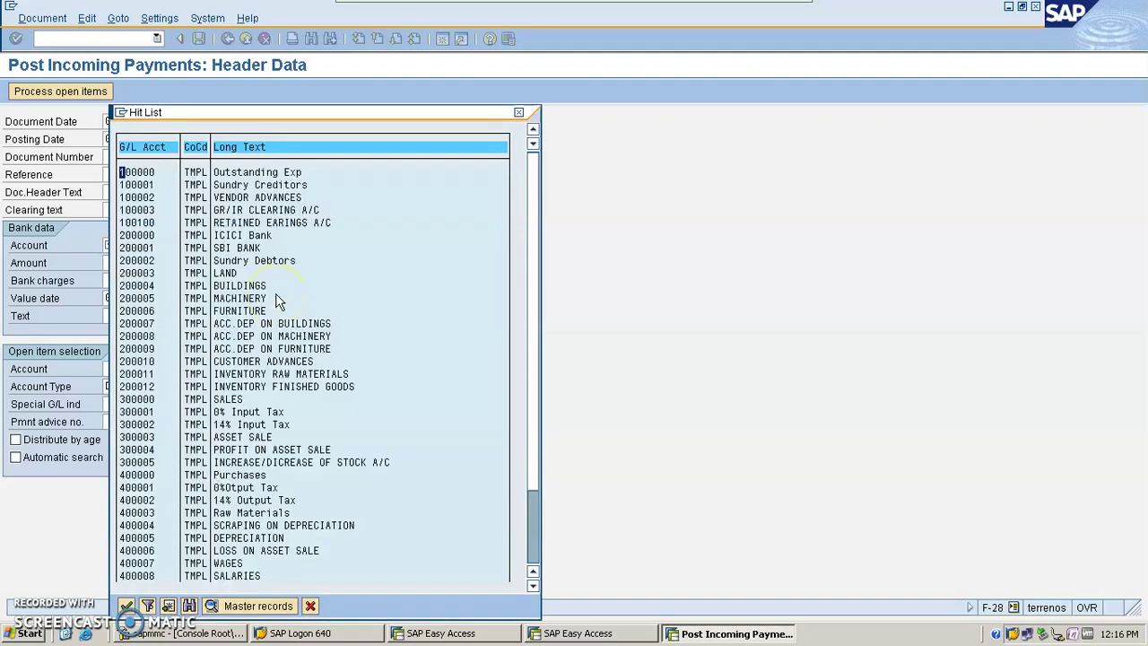
pyautogui.doubleClick(273, 238)
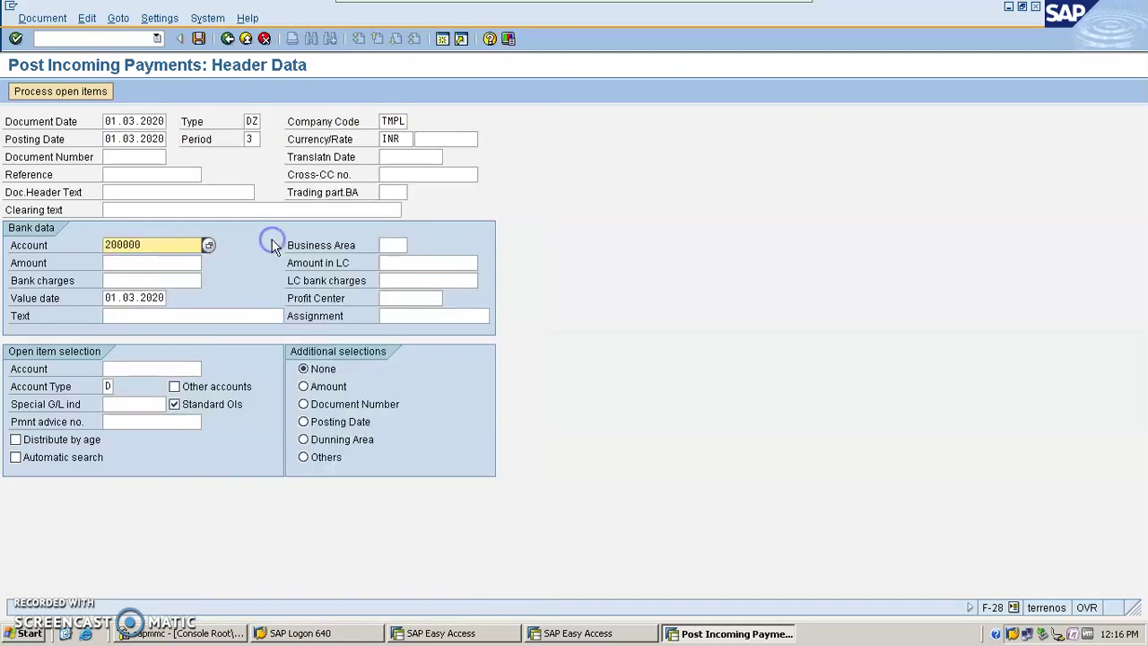
pyautogui.click(150, 264)
pyautogui.write('1000')
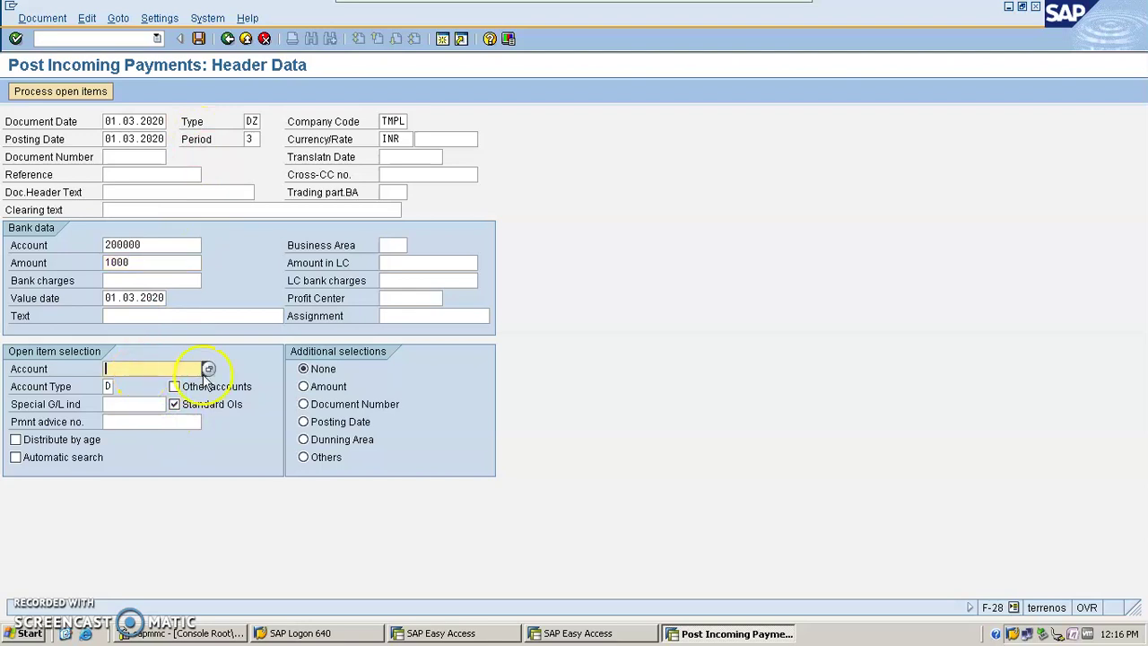
# Step: Set the open item account type to K, include other accounts, and select vendor SM Enterprises as the account
pyautogui.press('Tab')
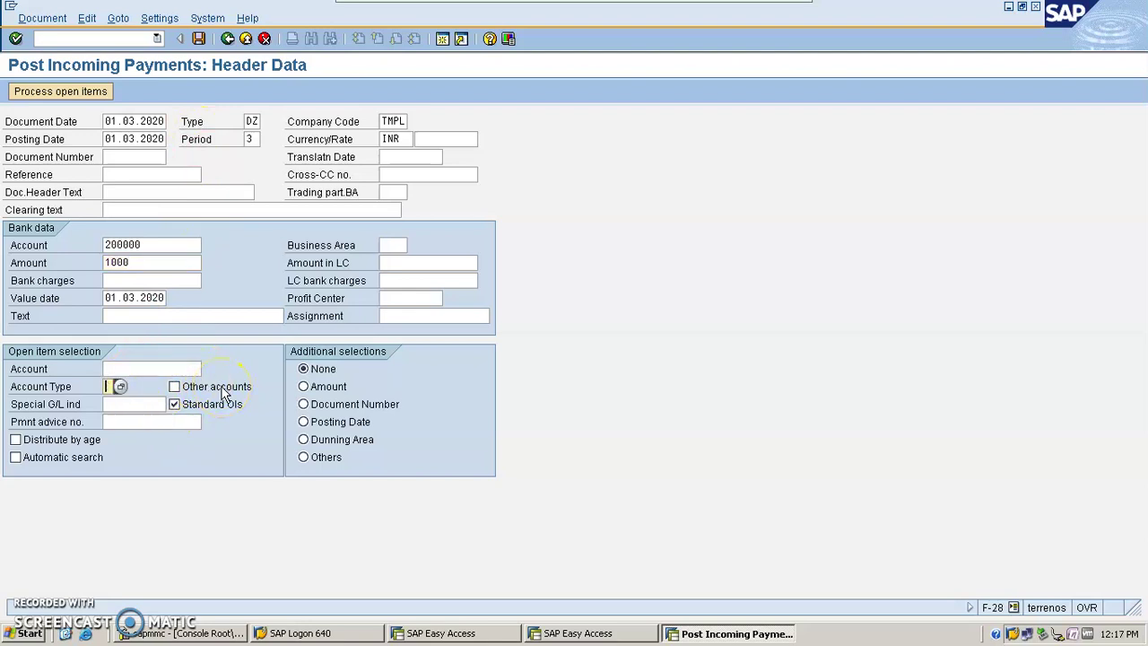
pyautogui.click(171, 384)
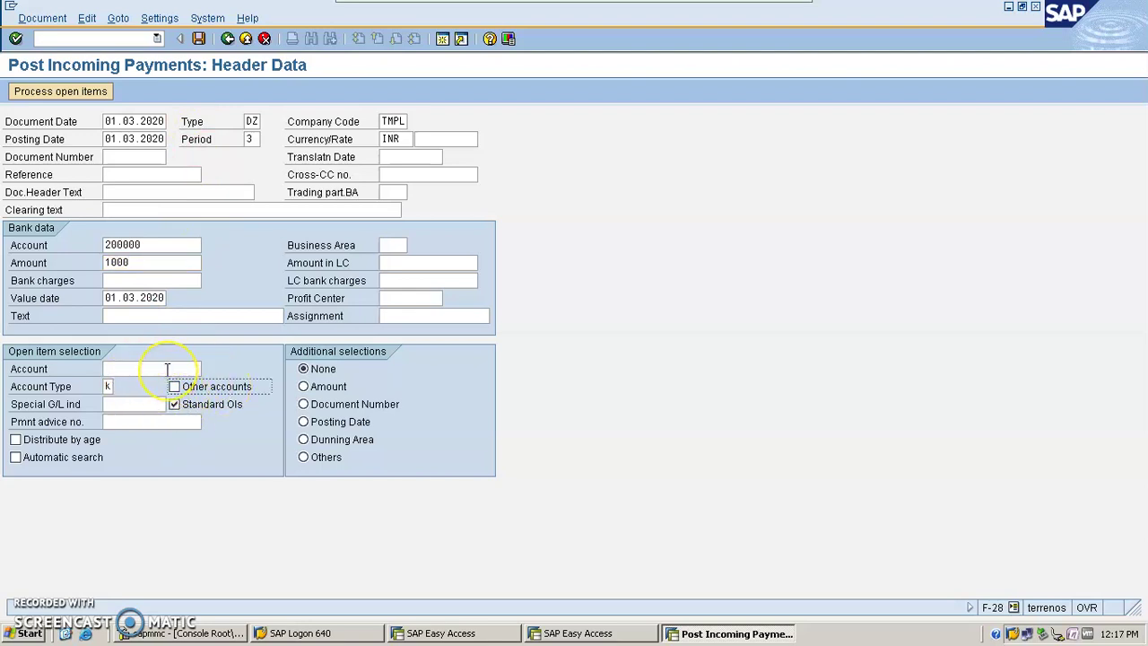
pyautogui.click(168, 370)
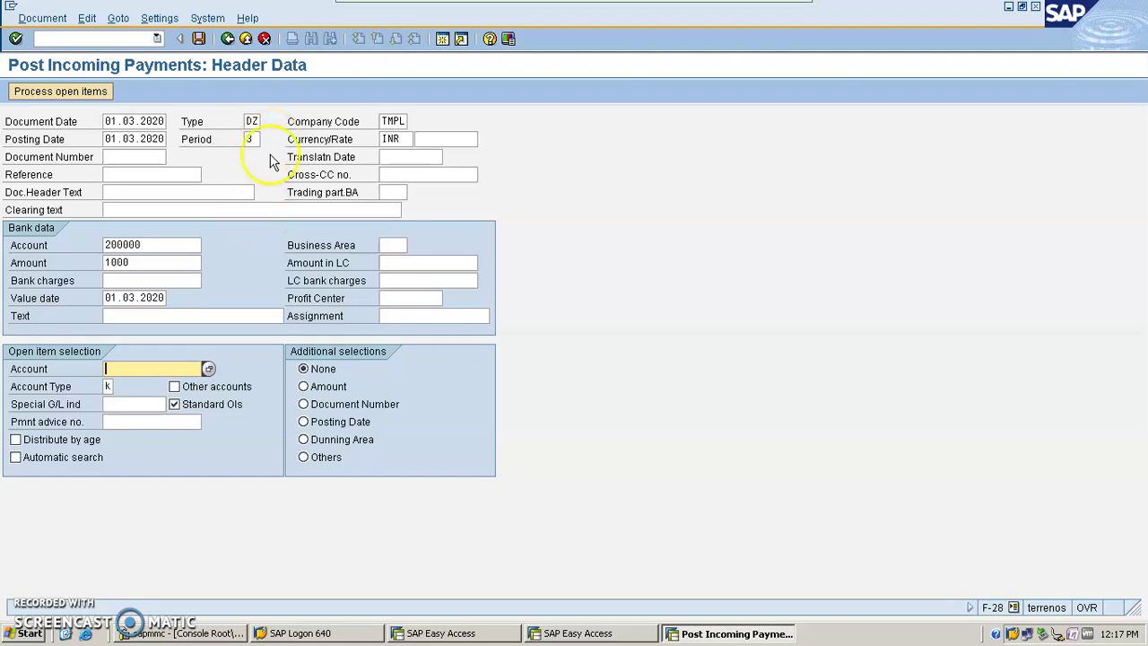
pyautogui.click(208, 369)
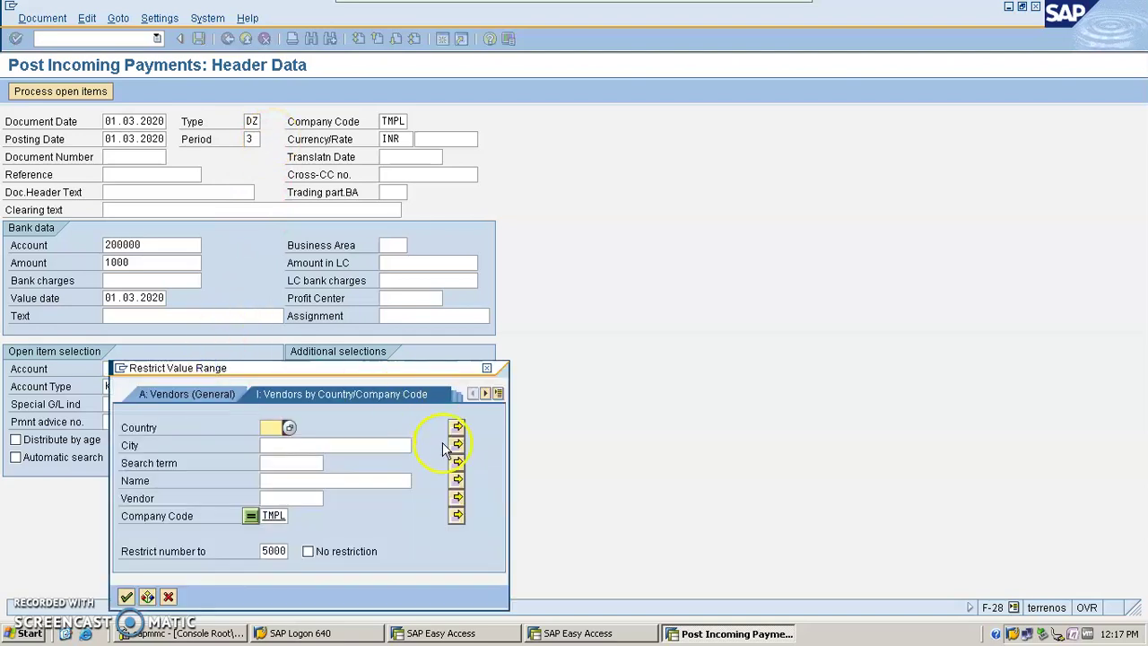
pyautogui.press('Return')
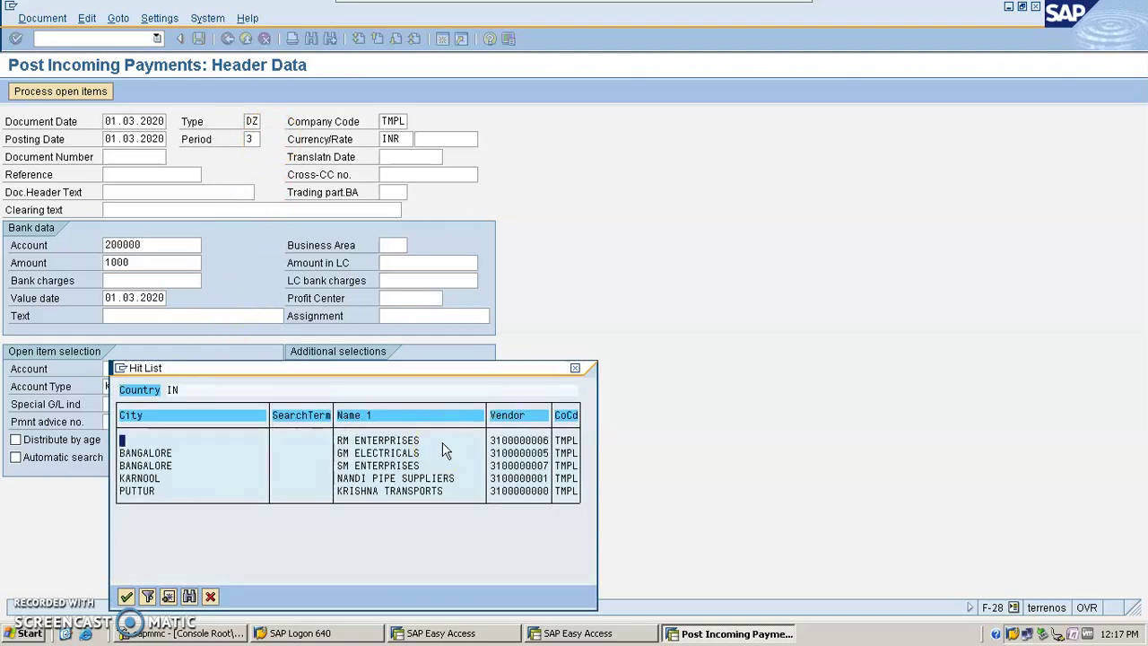
pyautogui.click(133, 466)
pyautogui.click(394, 466)
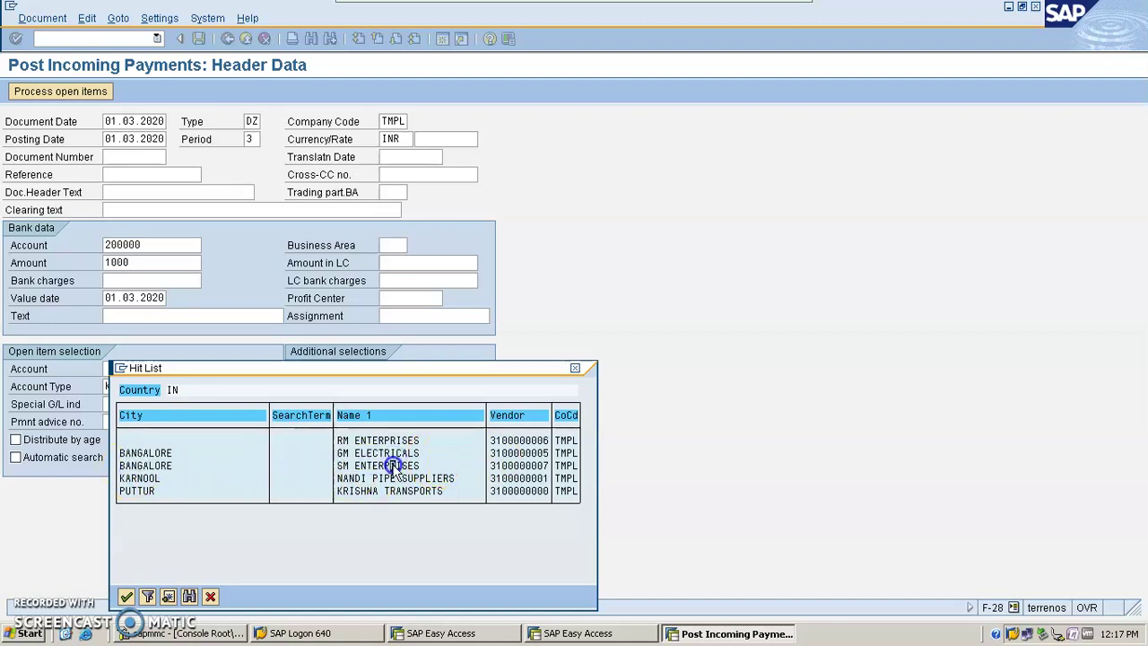
pyautogui.click(395, 466)
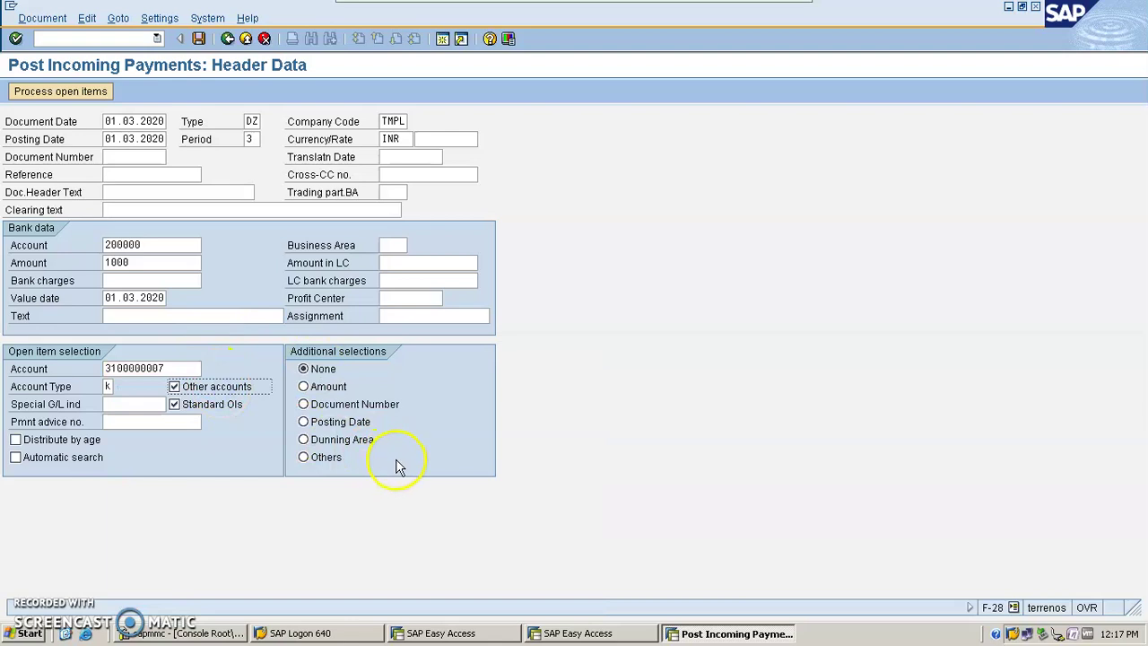
# Step: Proceed to the additional accounts and add customer SM IT Solutions with account type D
pyautogui.click(82, 92)
pyautogui.moveTo(268, 228); pyautogui.dragTo(445, 270)
pyautogui.click(407, 311)
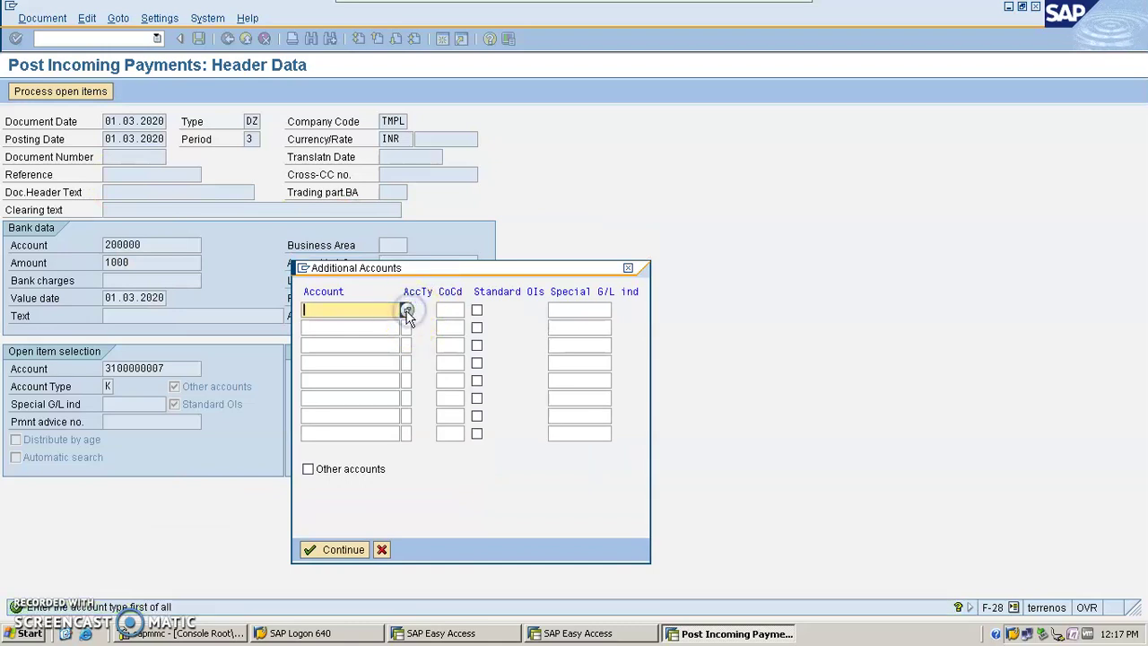
pyautogui.click(405, 310)
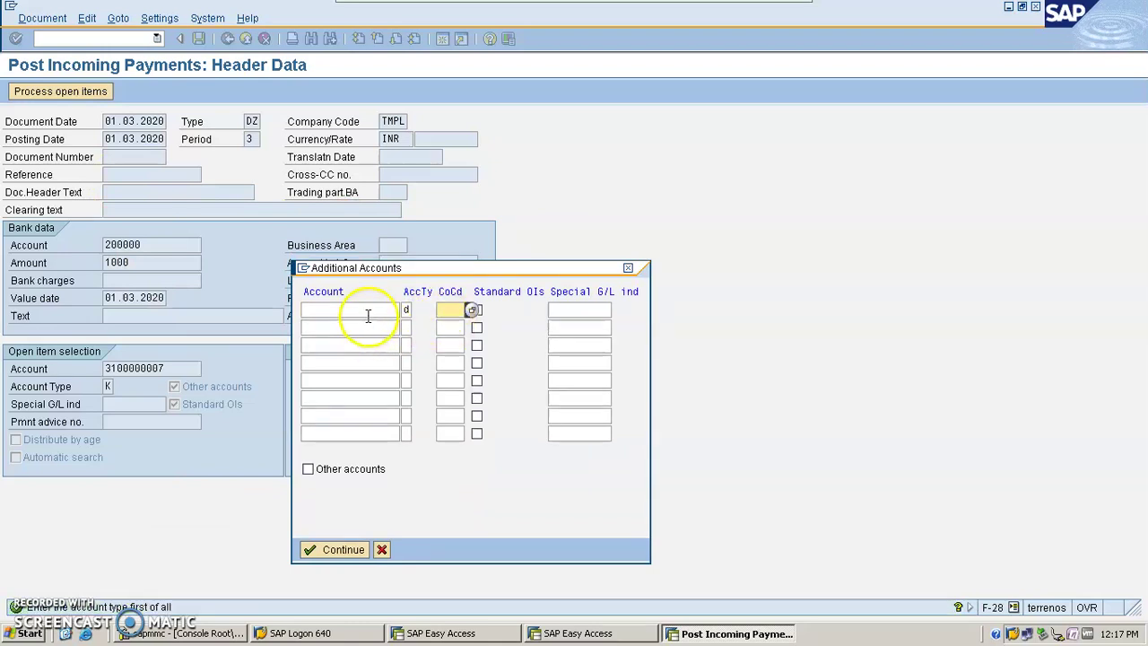
pyautogui.click(377, 310)
pyautogui.click(404, 310)
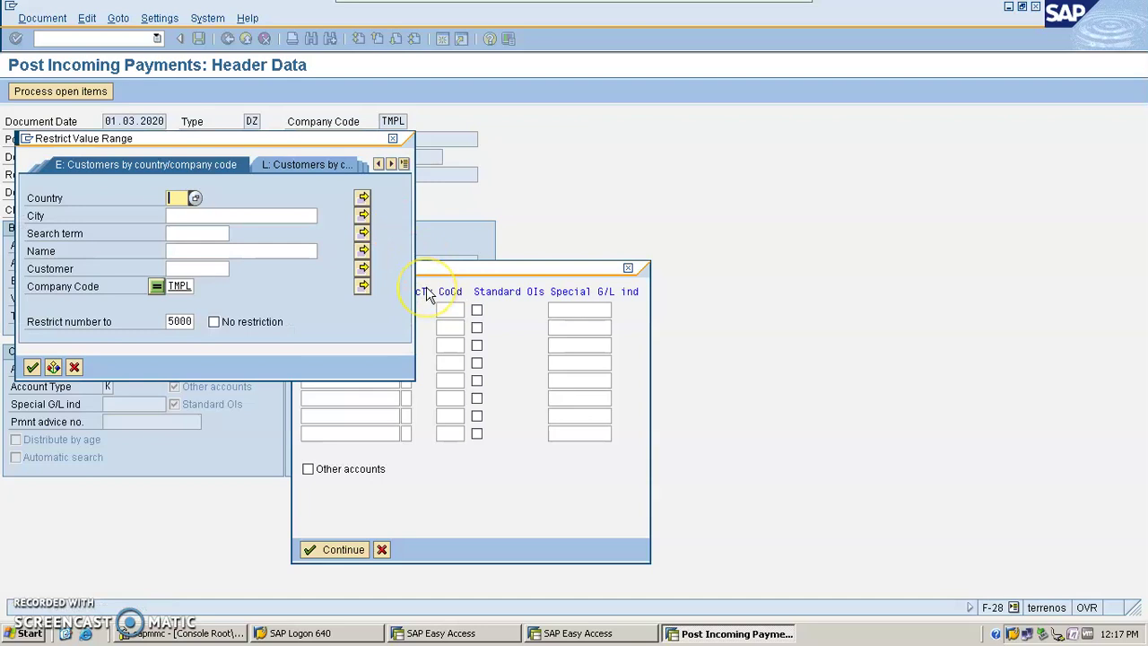
pyautogui.press('Return')
pyautogui.doubleClick(287, 236)
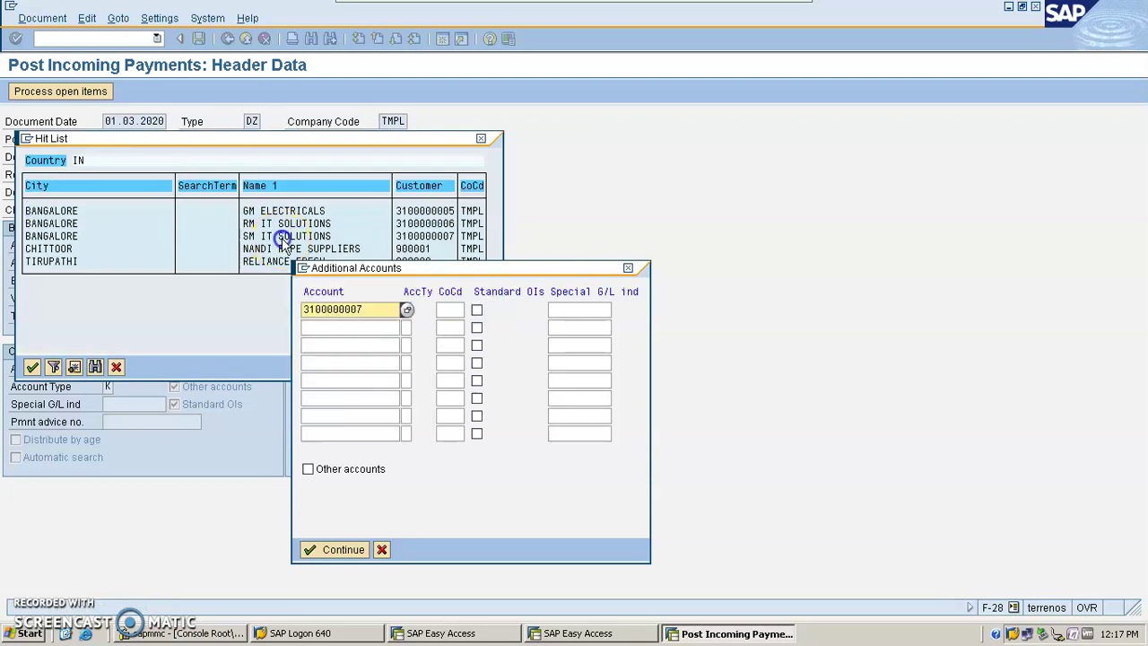
# Step: Assign company code TMPL and standard open items to the additional customer account, and load the open items
pyautogui.click(453, 311)
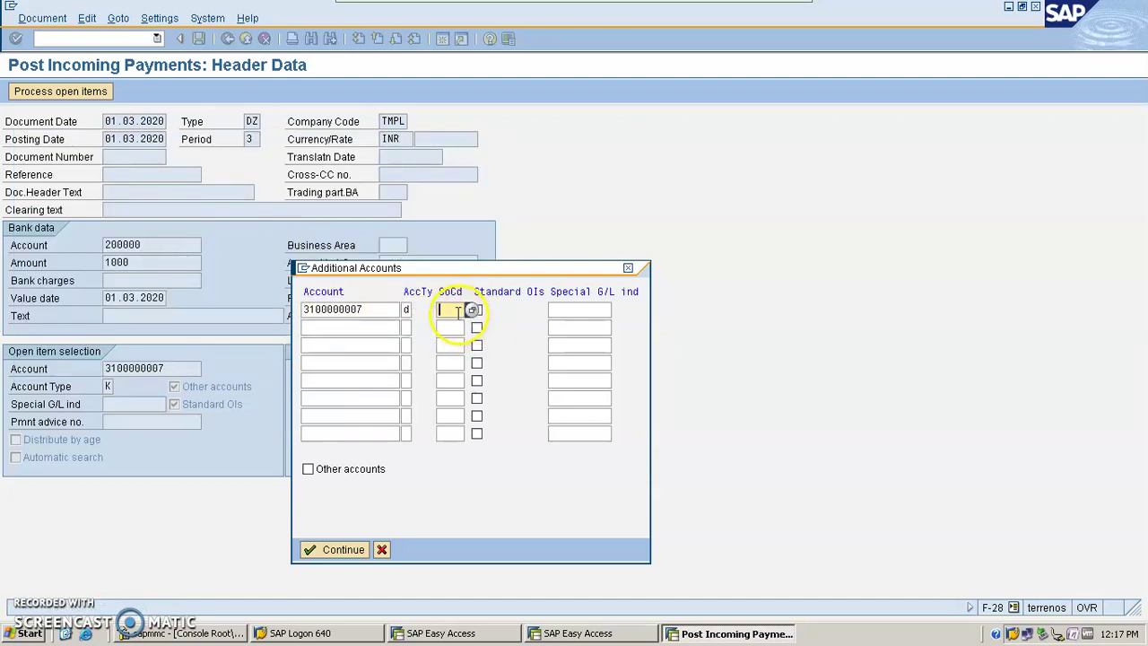
pyautogui.click(455, 324)
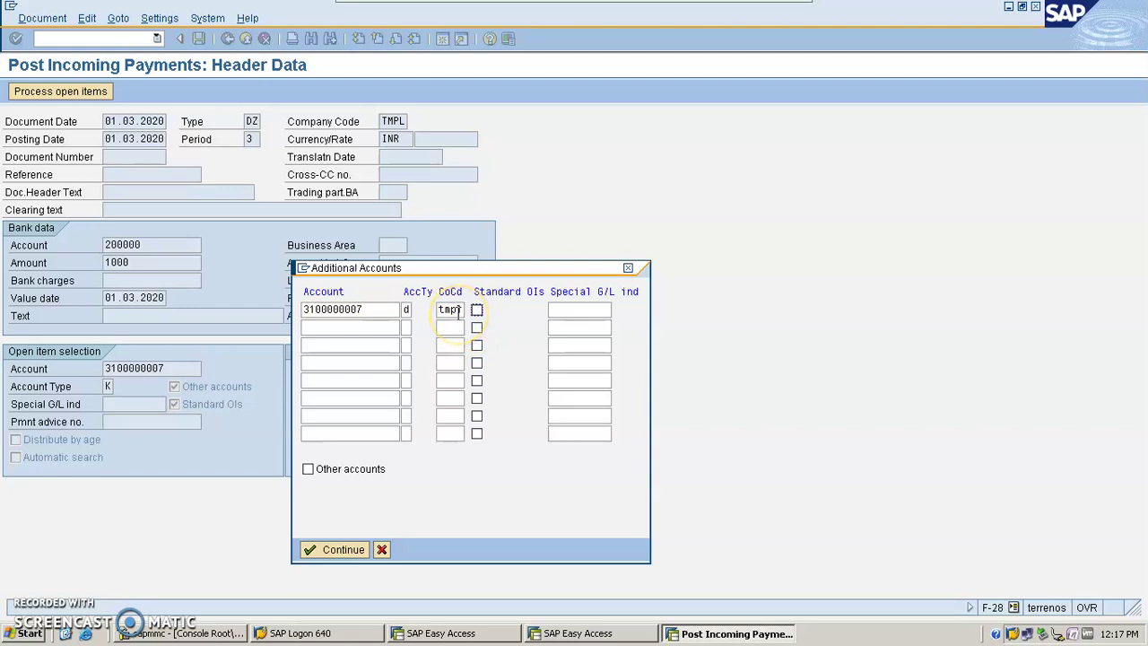
pyautogui.press('space')
pyautogui.press('Tab')
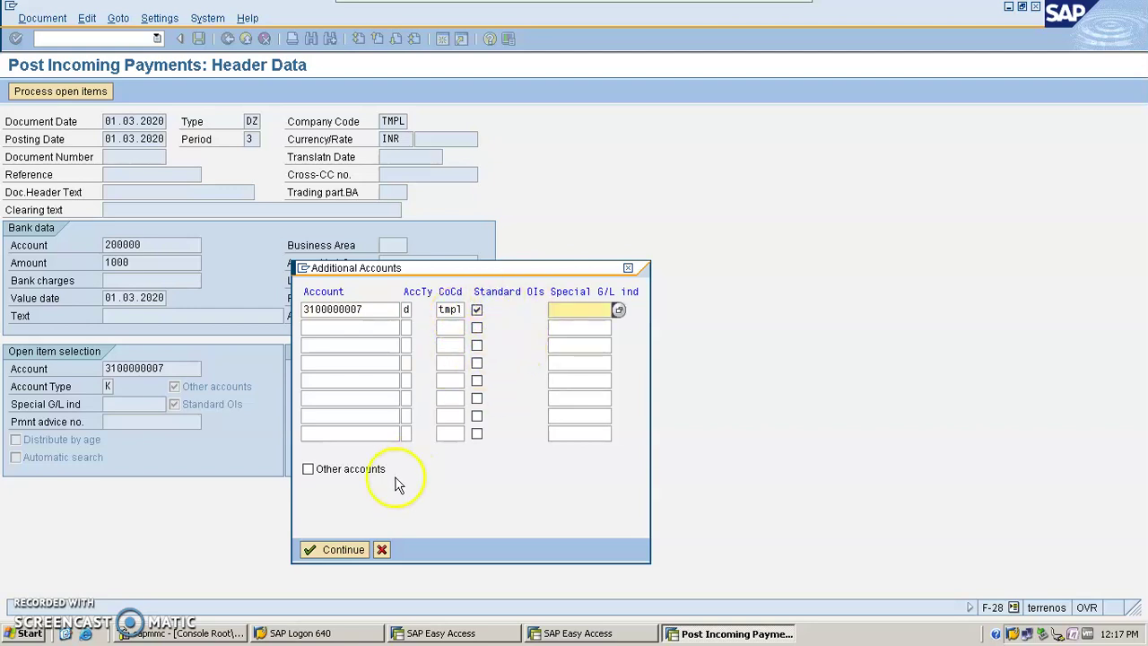
pyautogui.click(338, 551)
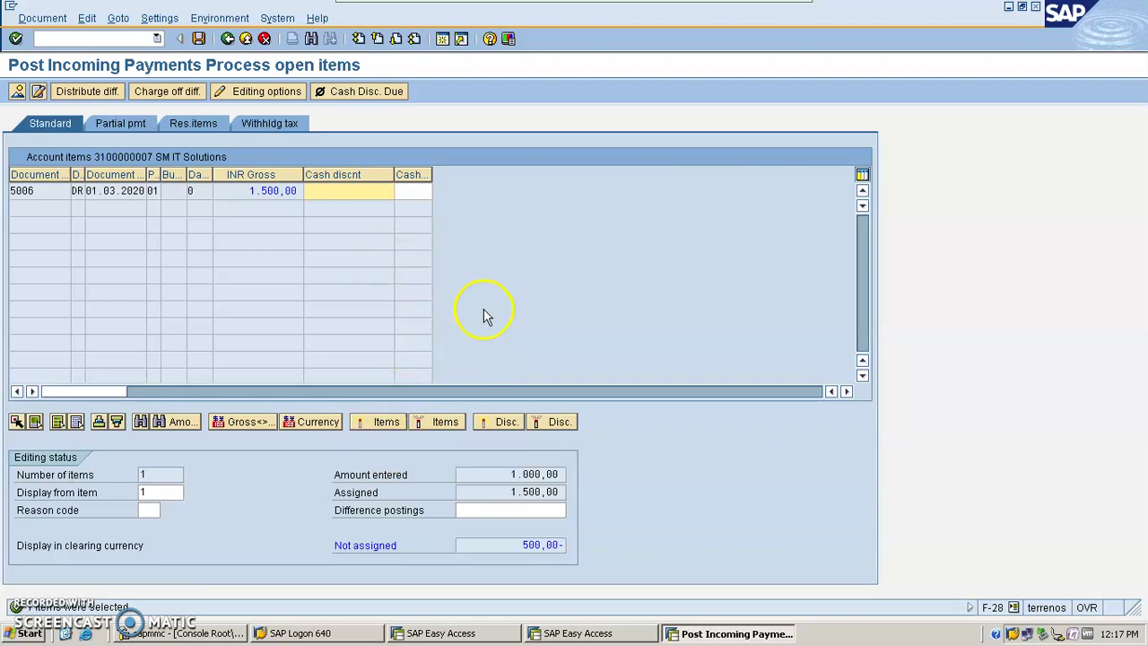
# Step: Enter 500,00- as the difference posting for the incoming payment and open the resulting customer line item for correction
pyautogui.click(180, 100)
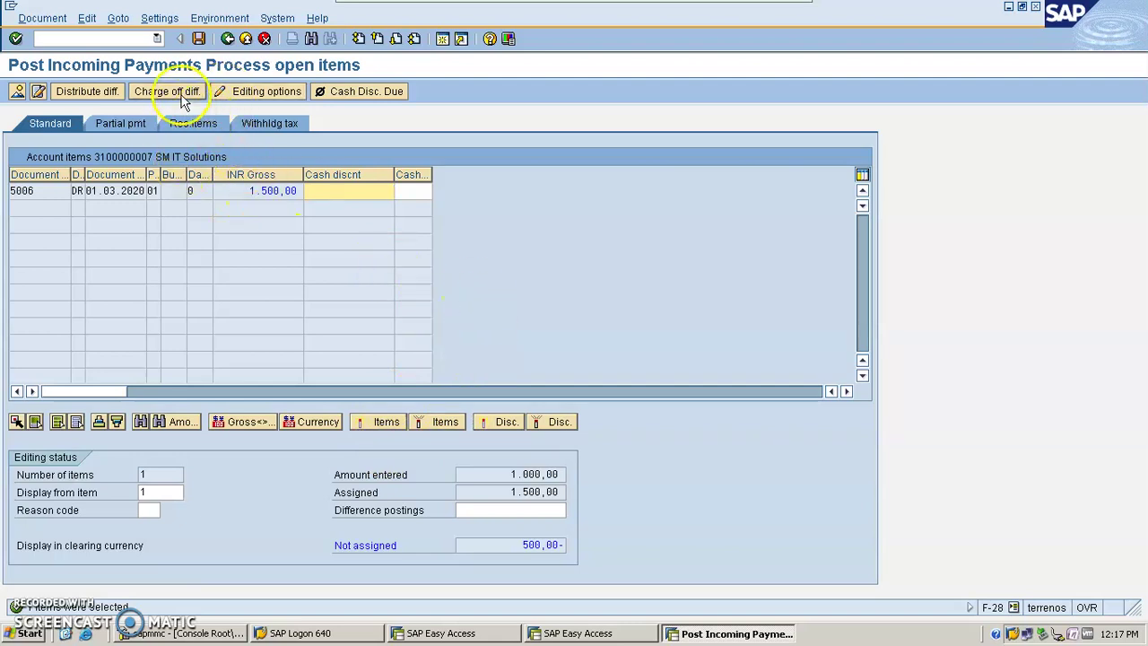
pyautogui.moveTo(524, 510); pyautogui.dragTo(568, 511)
pyautogui.click(567, 510)
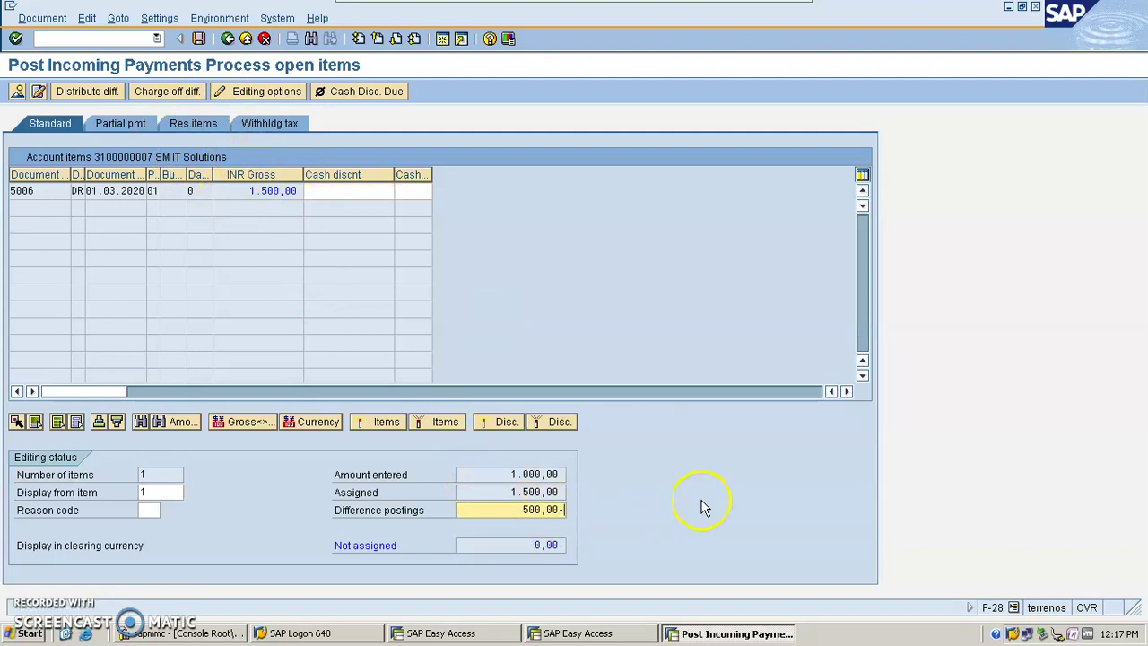
pyautogui.click(199, 39)
pyautogui.doubleClick(180, 262)
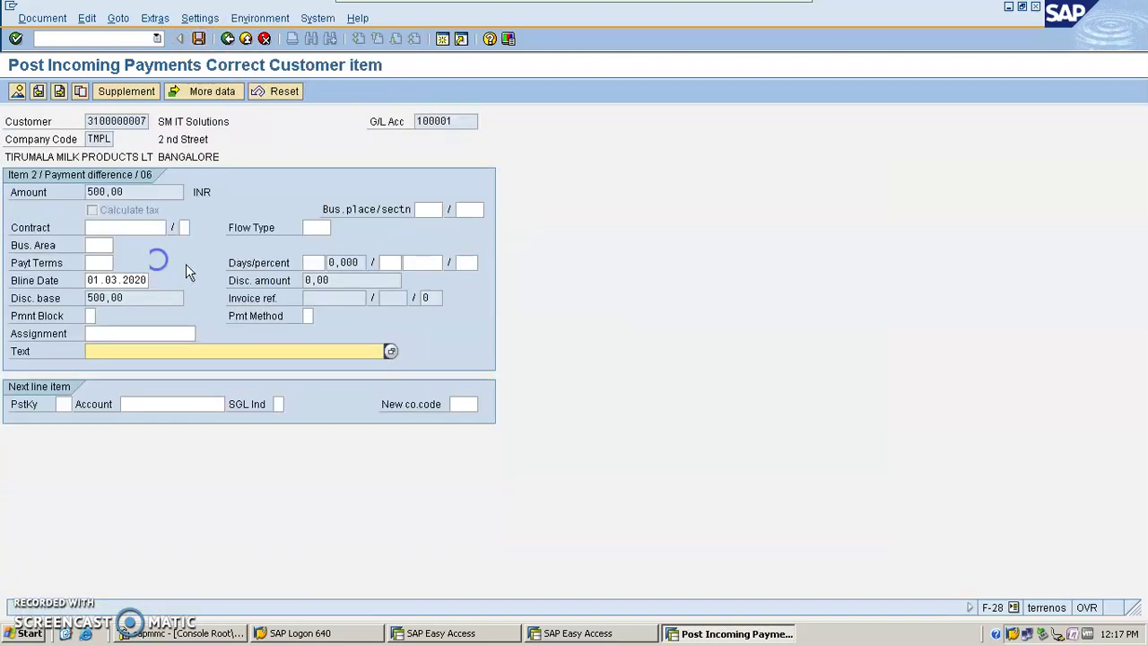